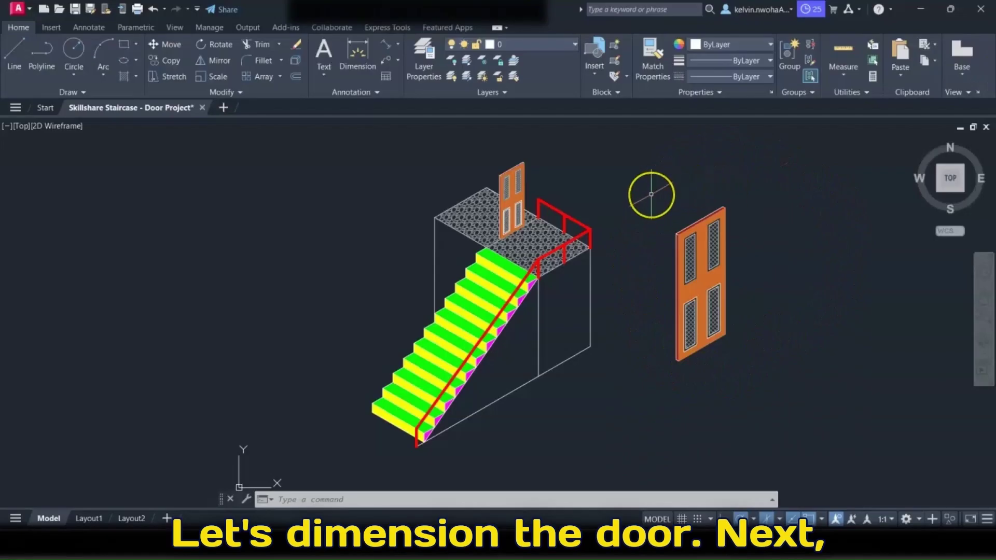
# Step: Add an aligned 900 dimension from the door's top-left to top-right corner, placed above it
pyautogui.click(397, 47)
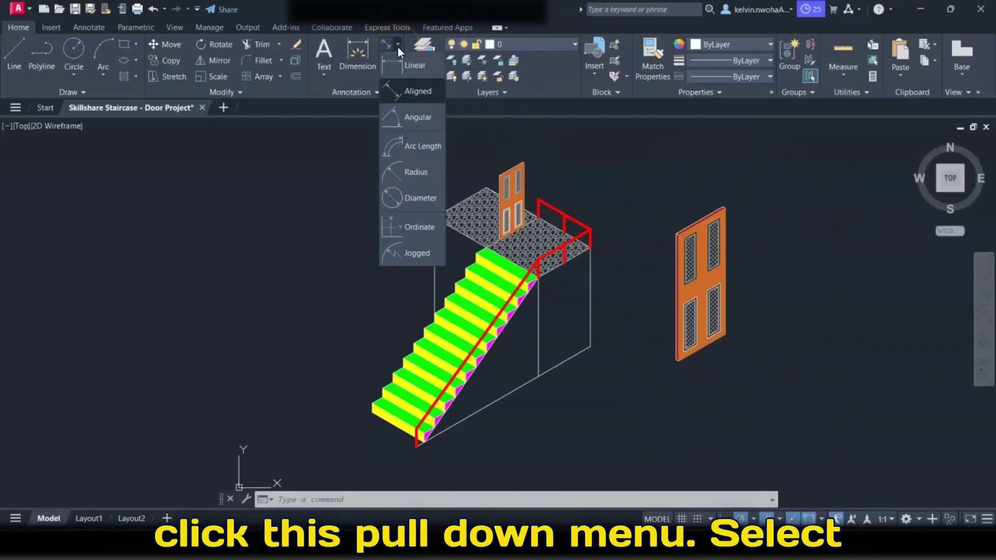
pyautogui.click(401, 95)
pyautogui.scroll(2, 687, 213)
pyautogui.scroll(3, 690, 213)
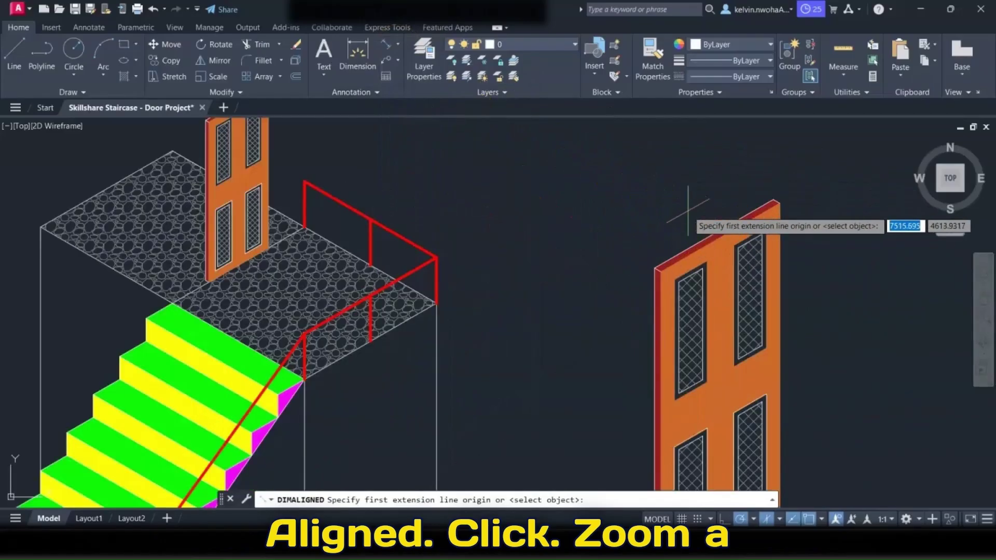
pyautogui.click(632, 301)
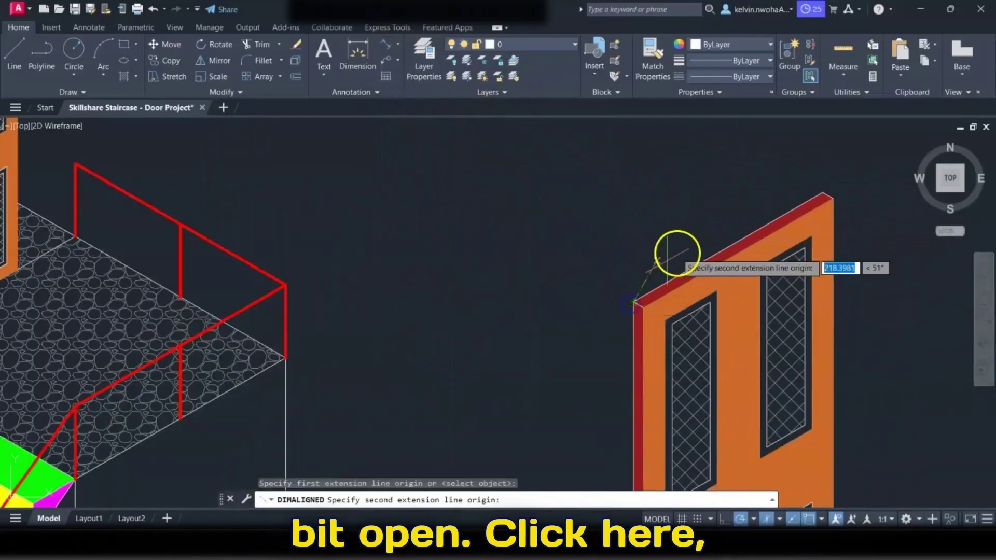
pyautogui.click(826, 197)
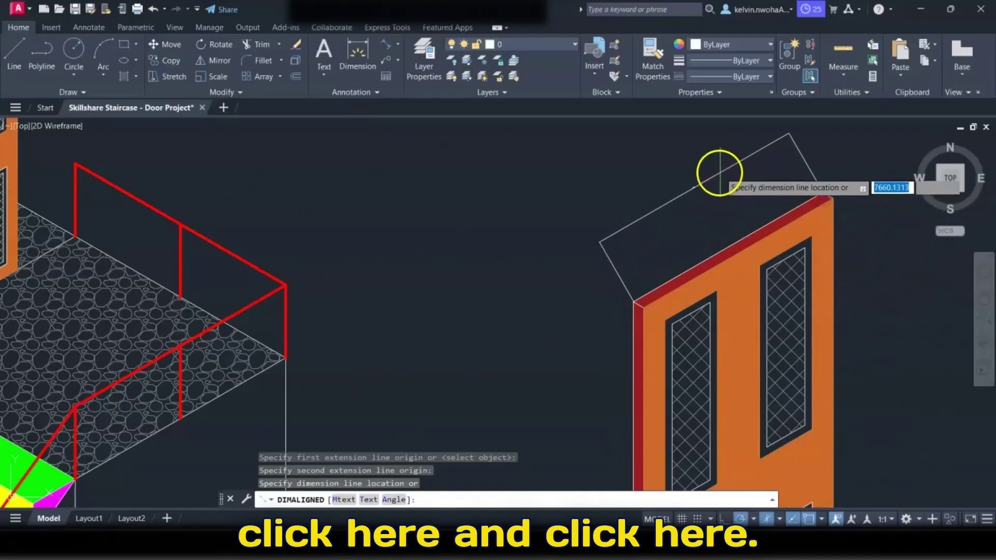
pyautogui.click(708, 172)
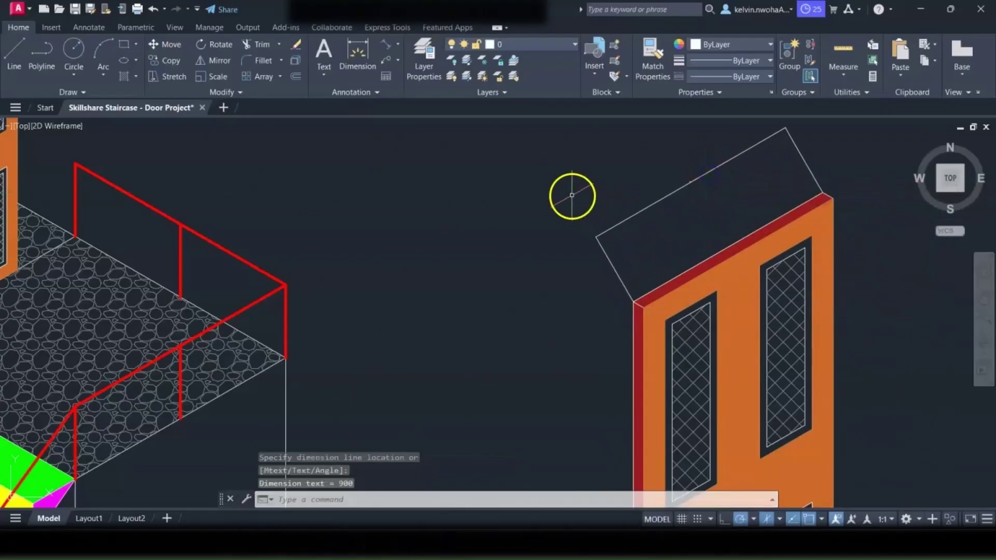
pyautogui.scroll(-4, 573, 195)
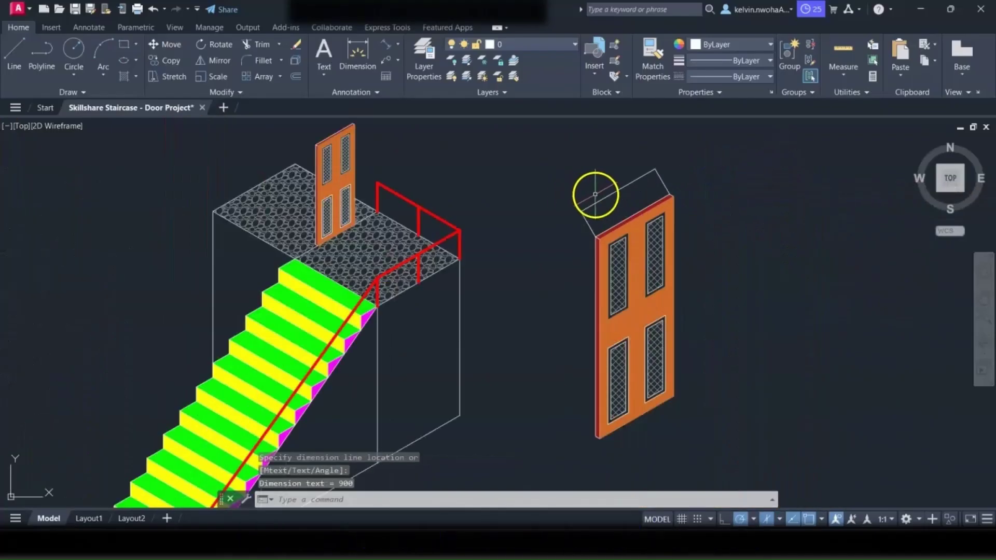
# Step: Add an aligned 2100 height dimension down the door's right side
pyautogui.click(388, 45)
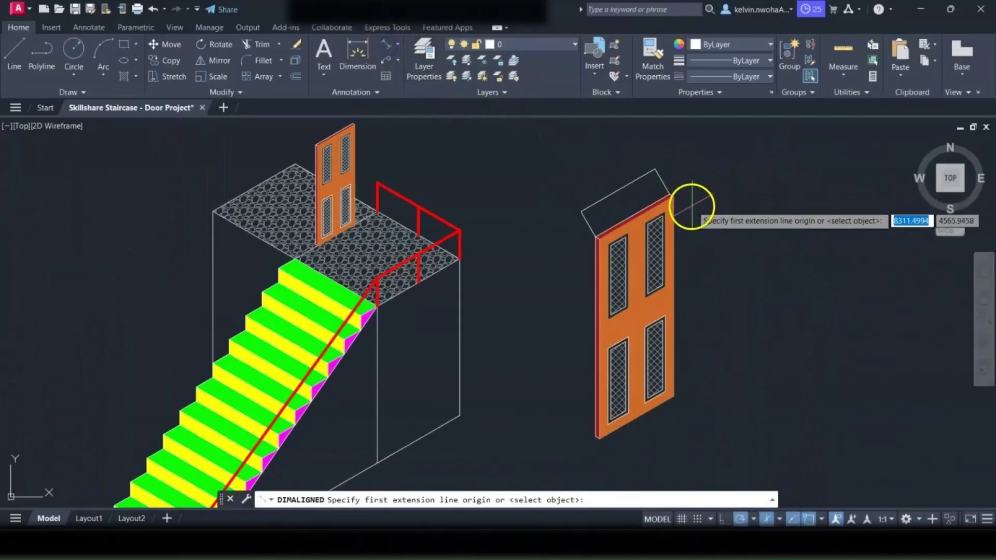
pyautogui.scroll(4, 691, 207)
pyautogui.click(648, 178)
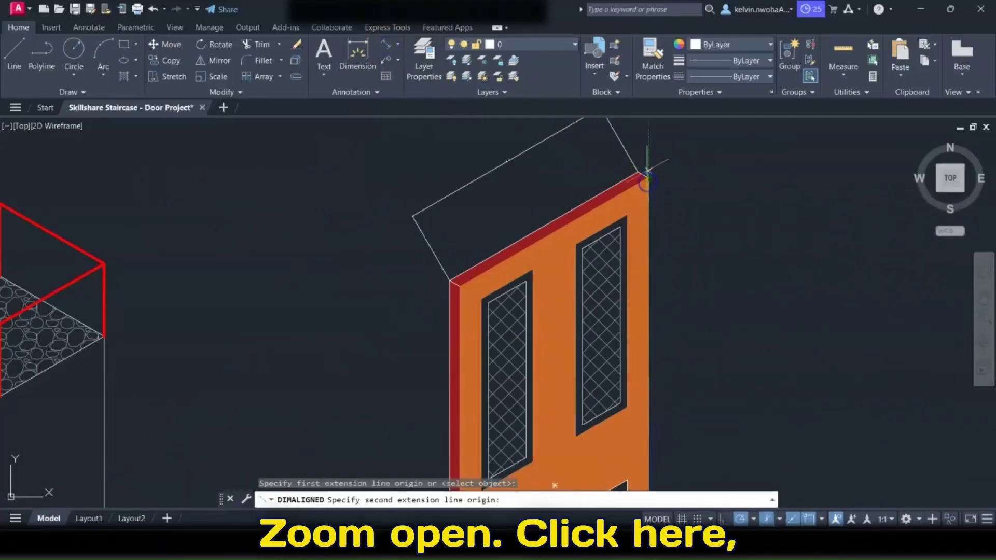
pyautogui.scroll(-4, 632, 259)
pyautogui.scroll(4, 631, 259)
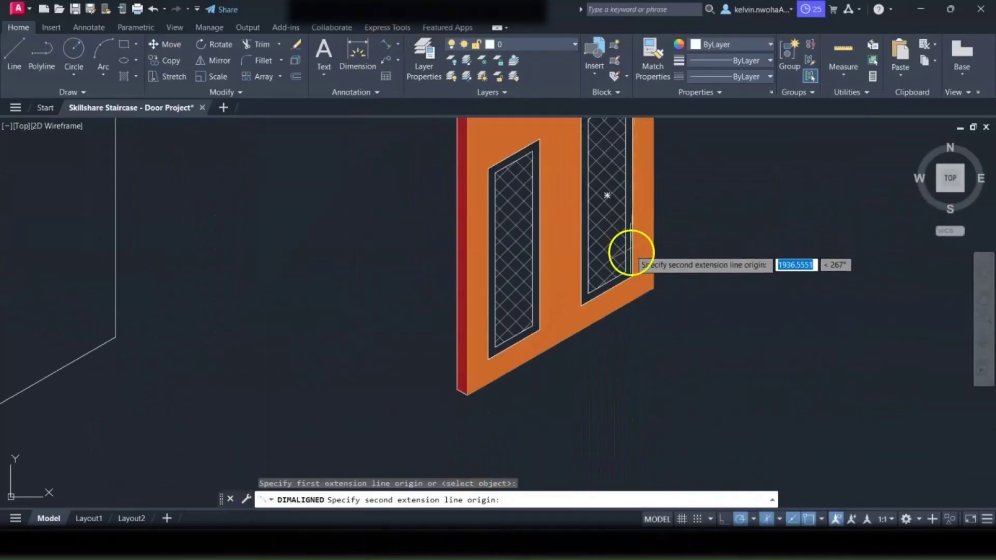
pyautogui.click(652, 288)
pyautogui.scroll(-4, 653, 291)
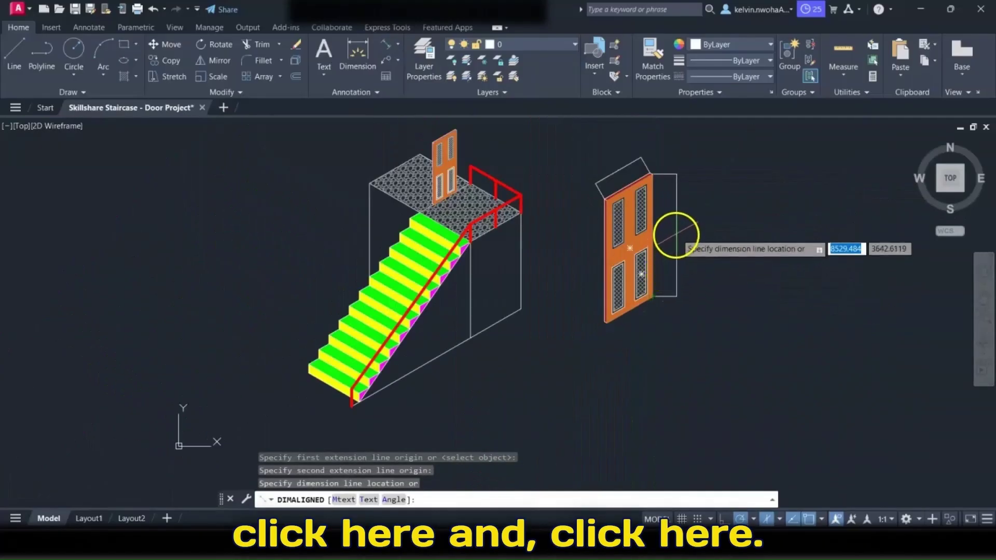
pyautogui.click(678, 233)
# Step: Add an aligned 50 thickness dimension across the door's bottom corner
pyautogui.click(385, 46)
pyautogui.scroll(6, 610, 337)
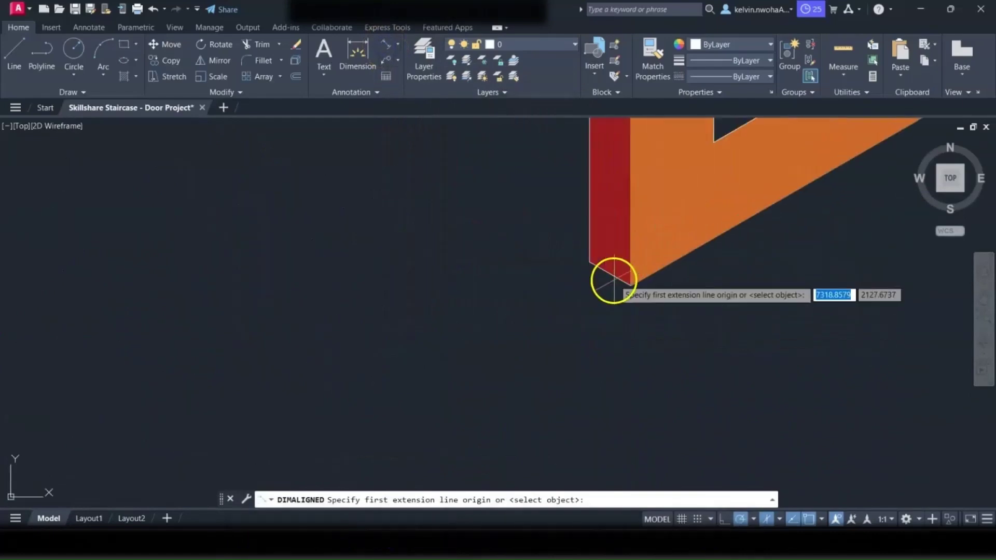
pyautogui.click(573, 251)
pyautogui.click(636, 284)
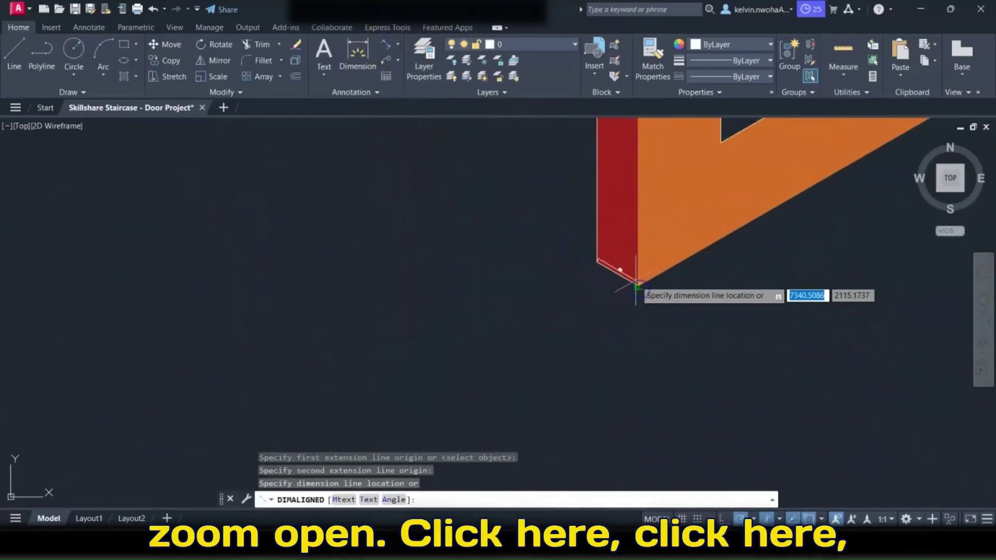
pyautogui.scroll(-2, 611, 296)
pyautogui.click(598, 307)
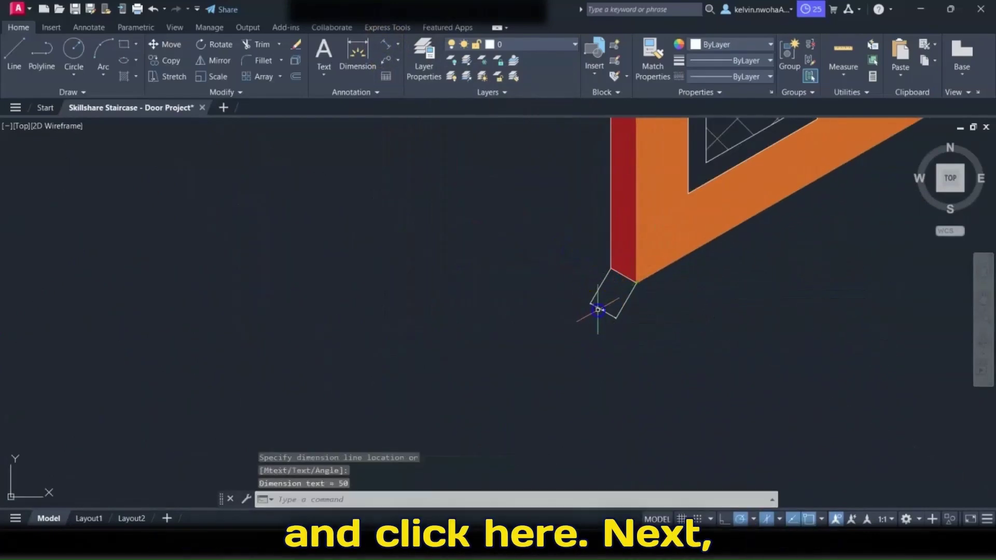
pyautogui.scroll(3, 600, 311)
pyautogui.scroll(-5, 594, 195)
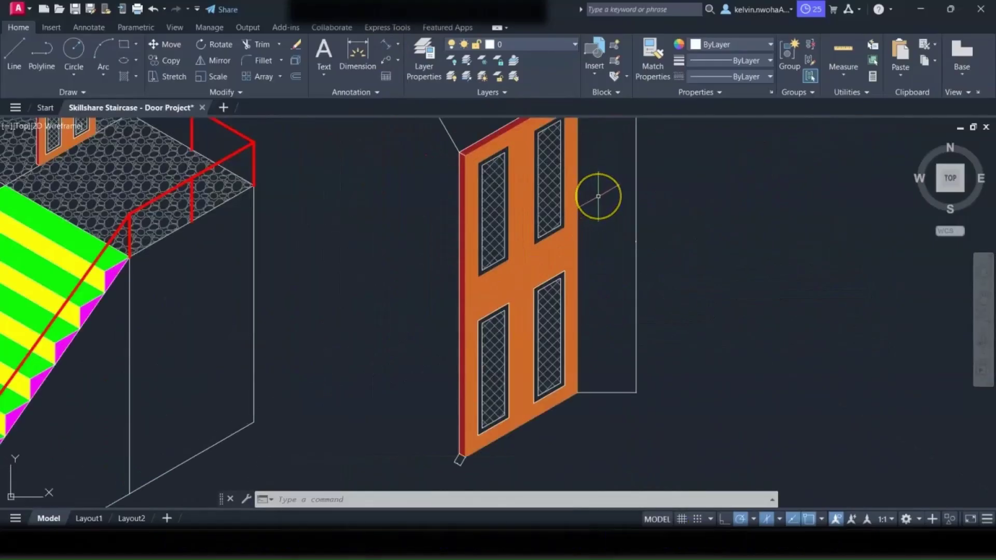
# Step: Repeat the aligned dimension to add an 800 dimension along the door's left edge
pyautogui.scroll(5, 589, 196)
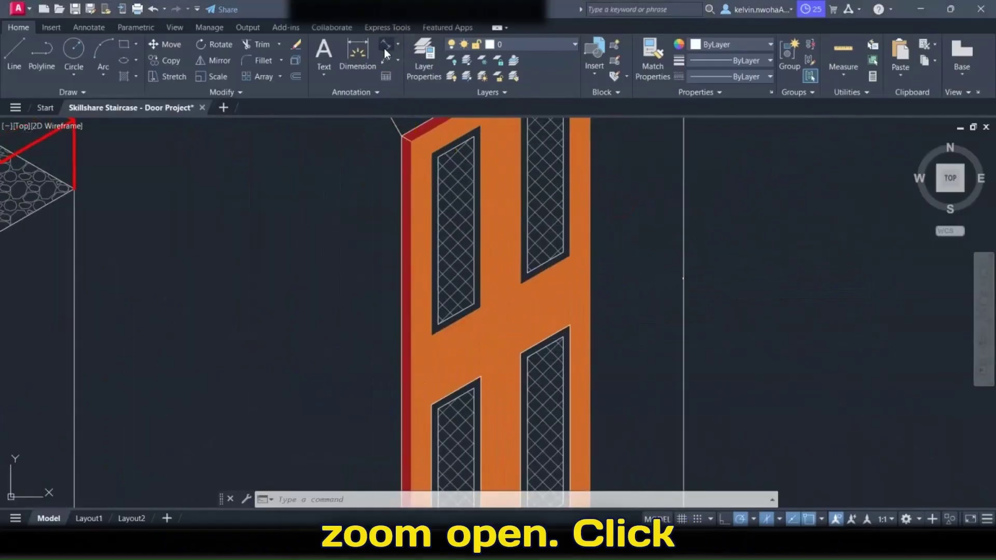
pyautogui.press('Return')
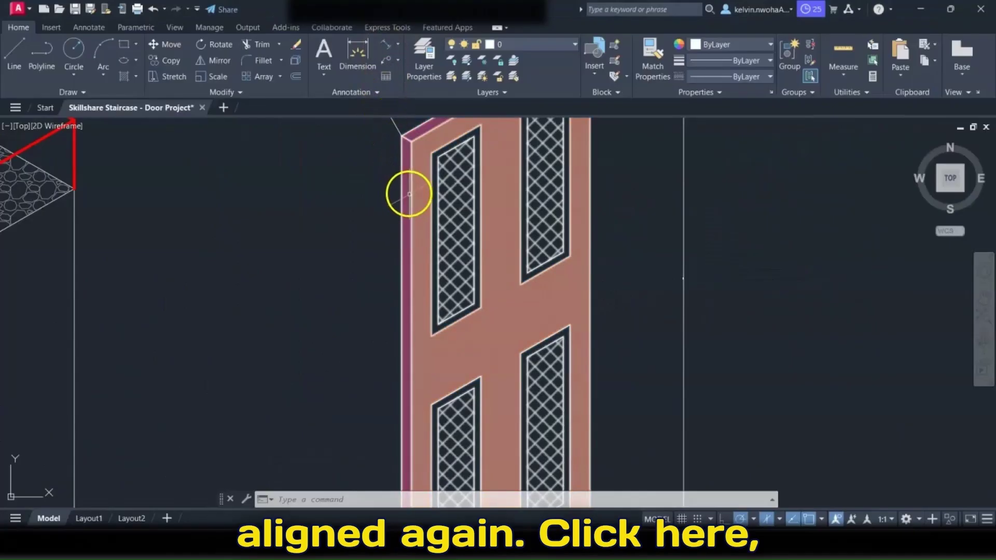
pyautogui.scroll(3, 408, 171)
pyautogui.click(411, 146)
pyautogui.scroll(-3, 415, 150)
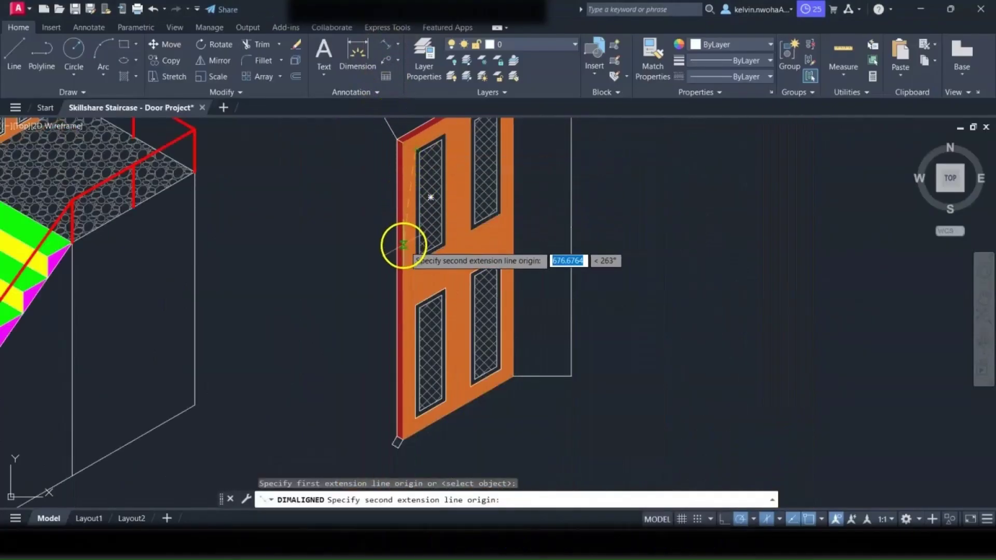
pyautogui.scroll(3, 402, 246)
pyautogui.click(397, 270)
pyautogui.scroll(-3, 396, 269)
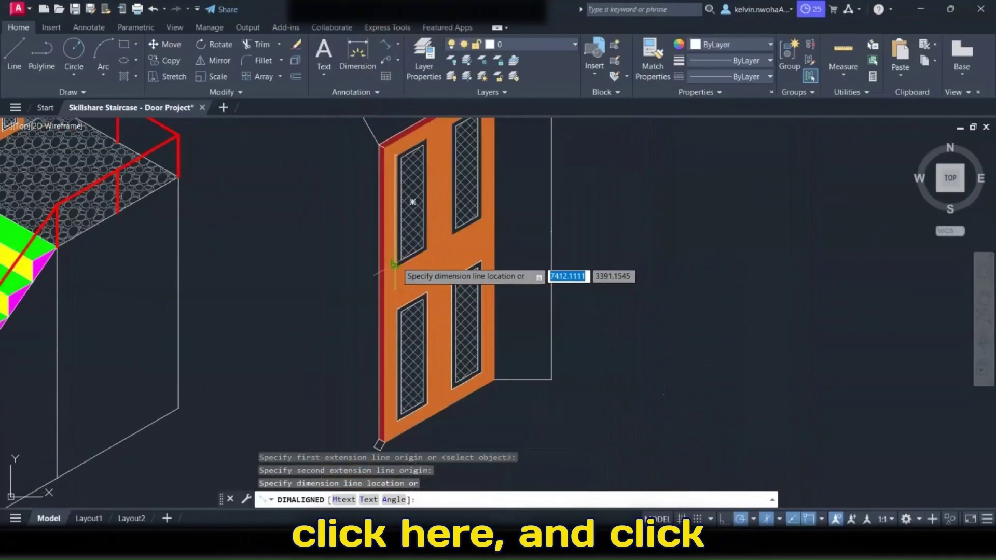
pyautogui.click(337, 288)
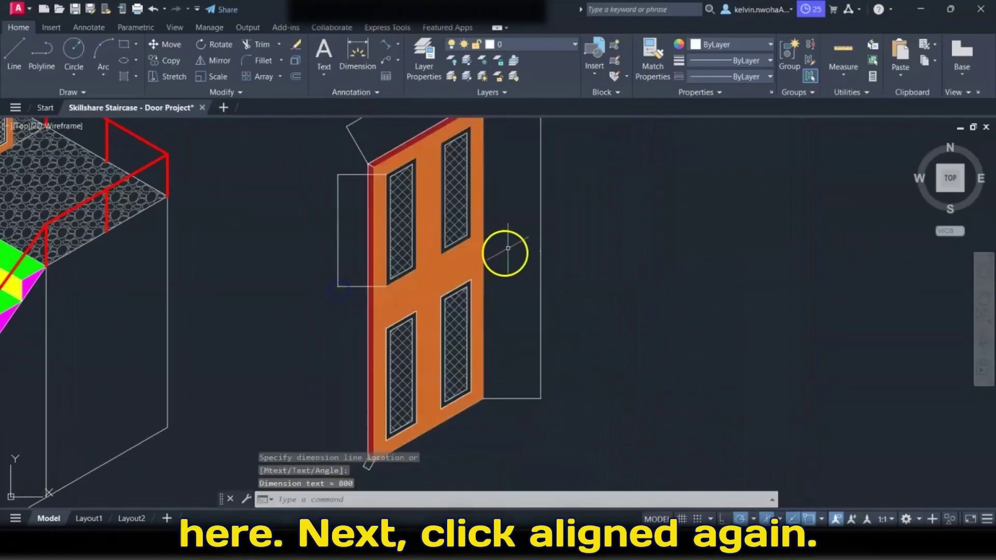
pyautogui.scroll(2, 476, 182)
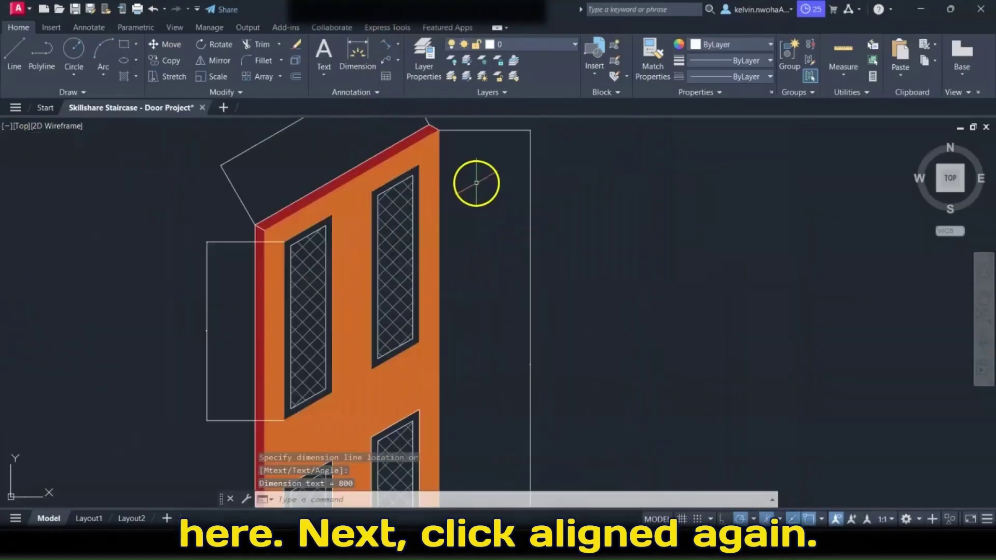
# Step: Add an aligned 730.72 dimension along the door's upper panel
pyautogui.click(385, 48)
pyautogui.scroll(3, 404, 159)
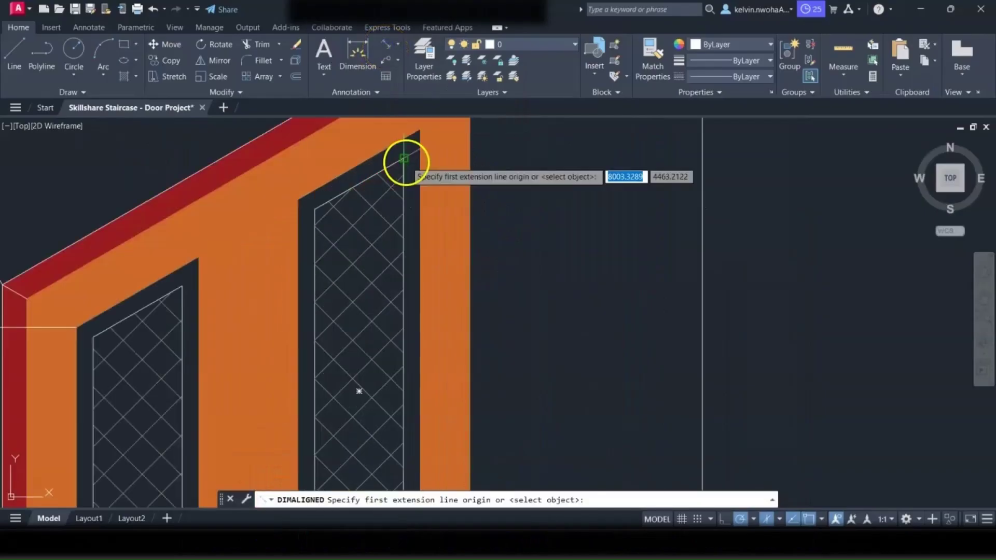
pyautogui.click(404, 158)
pyautogui.scroll(-3, 383, 176)
pyautogui.scroll(3, 405, 318)
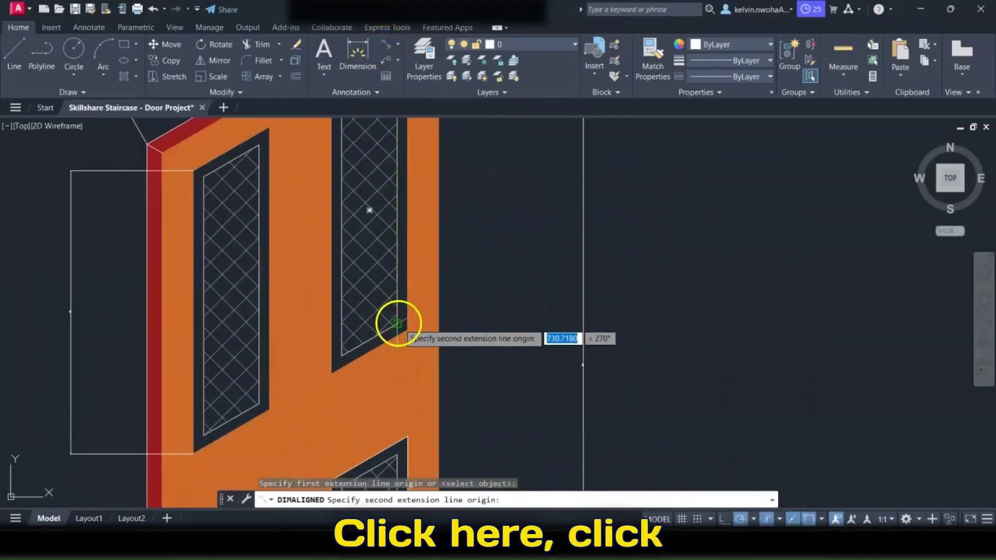
pyautogui.click(398, 323)
pyautogui.scroll(-4, 400, 322)
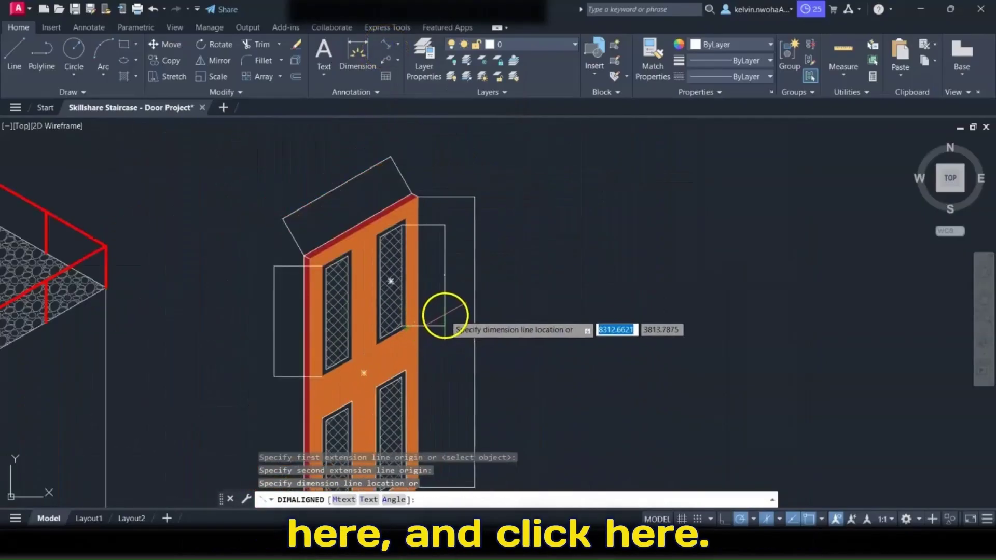
pyautogui.click(445, 314)
pyautogui.scroll(-3, 507, 231)
pyautogui.press('Escape')
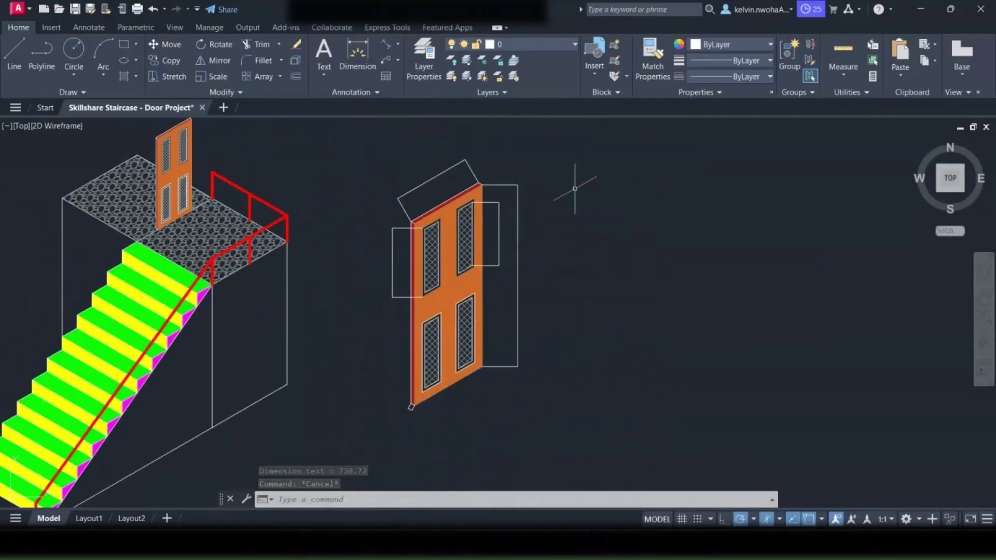
# Step: Open the Properties palette and select all the door's dimensions, including the small 50 one
pyautogui.write('p')
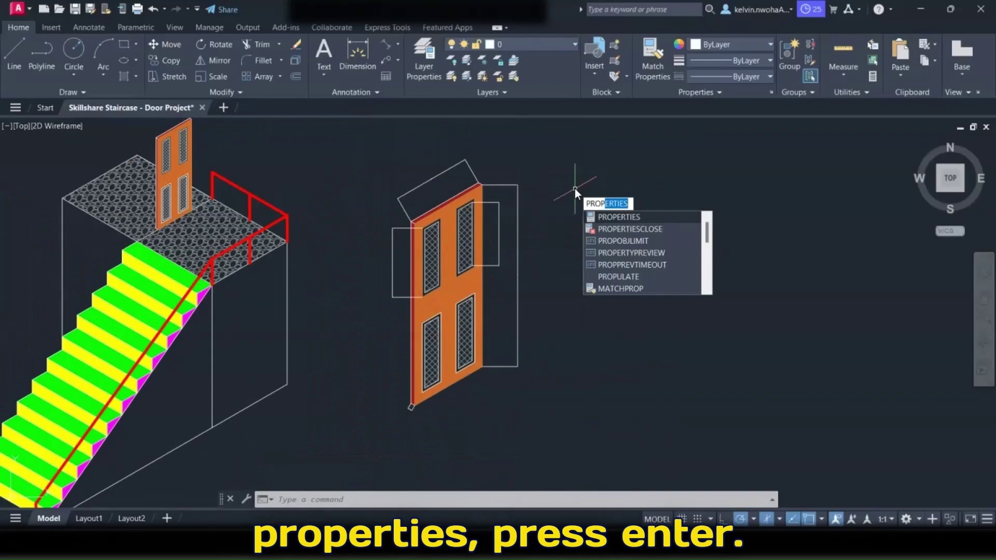
pyautogui.press('Return')
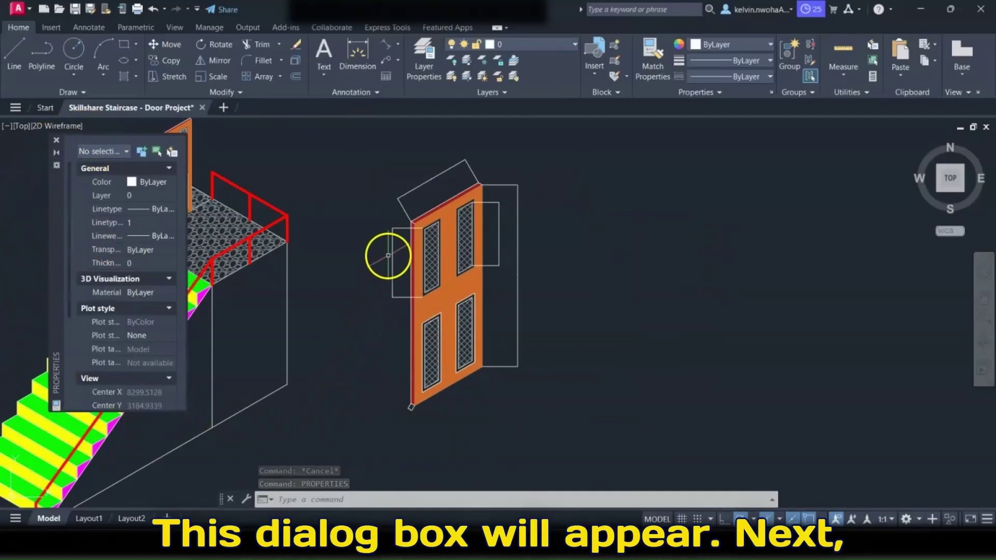
pyautogui.click(386, 229)
pyautogui.click(432, 169)
pyautogui.click(446, 184)
pyautogui.click(534, 206)
pyautogui.click(537, 222)
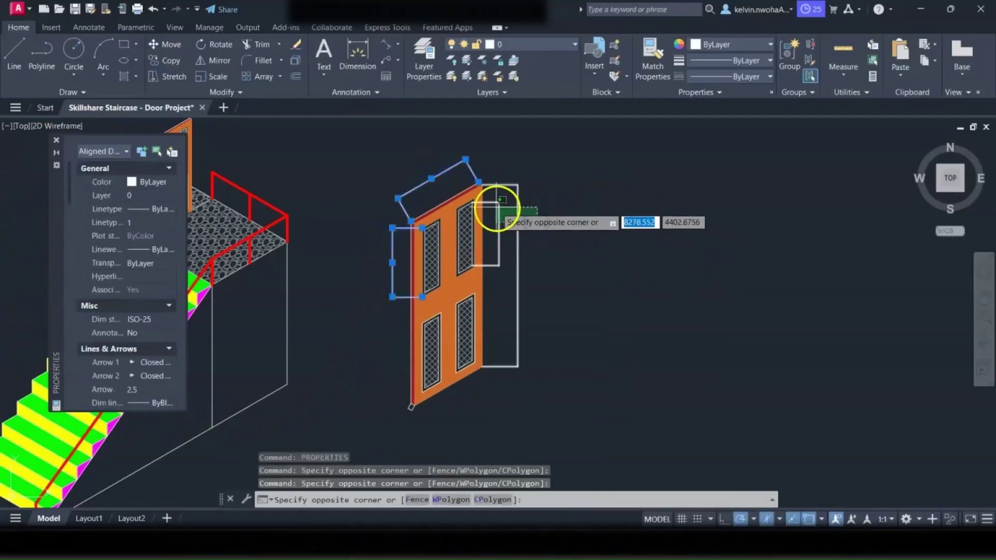
pyautogui.click(493, 207)
pyautogui.scroll(4, 413, 406)
pyautogui.scroll(2, 413, 406)
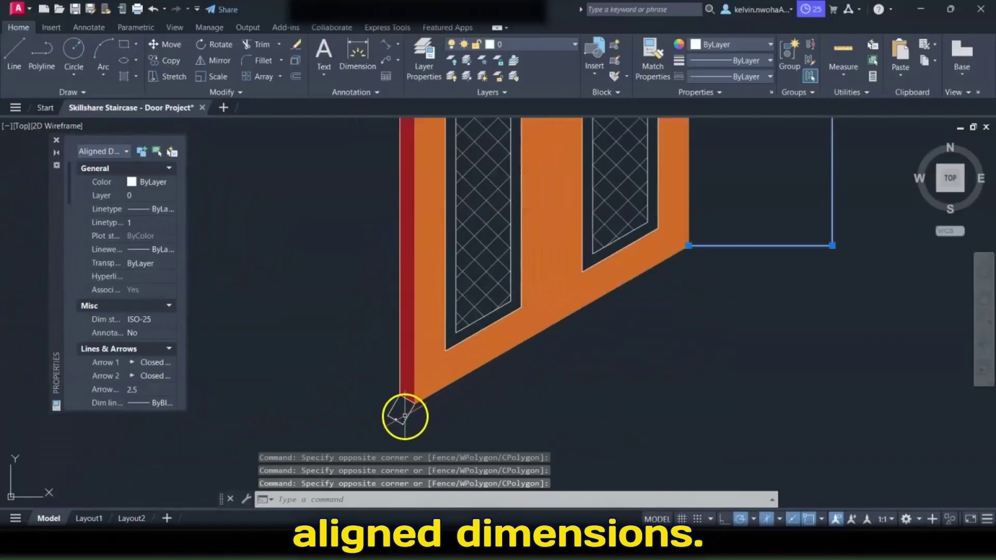
pyautogui.click(403, 411)
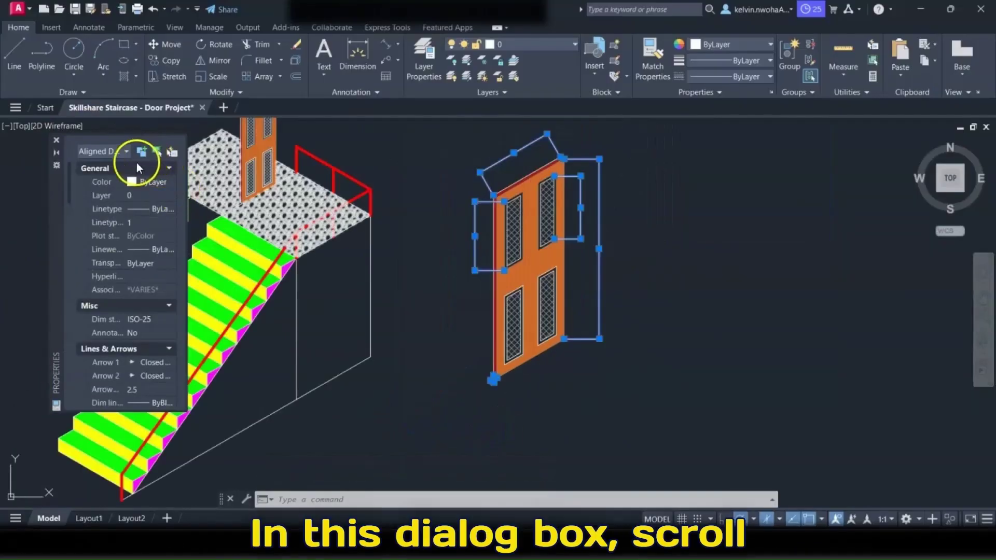
pyautogui.scroll(-5, 120, 289)
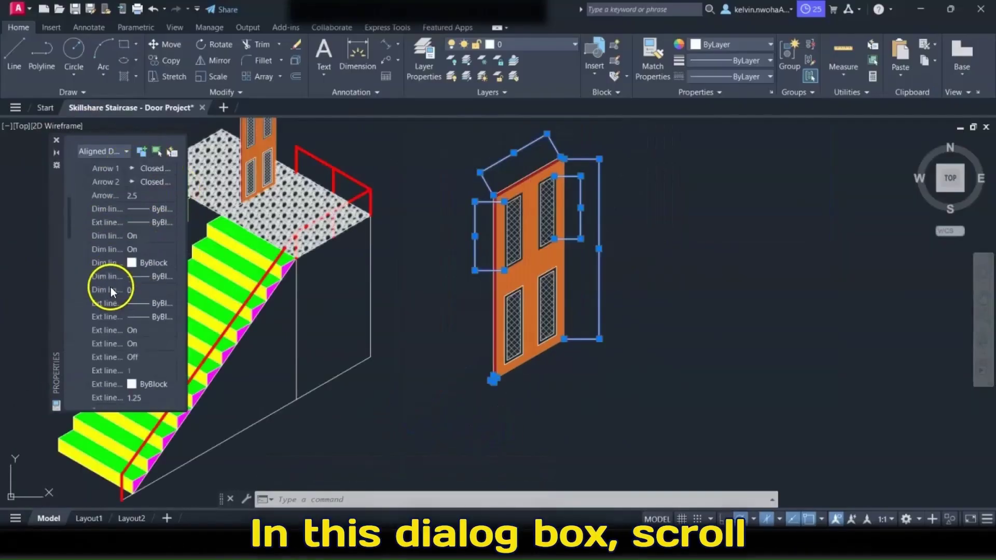
pyautogui.scroll(-5, 110, 287)
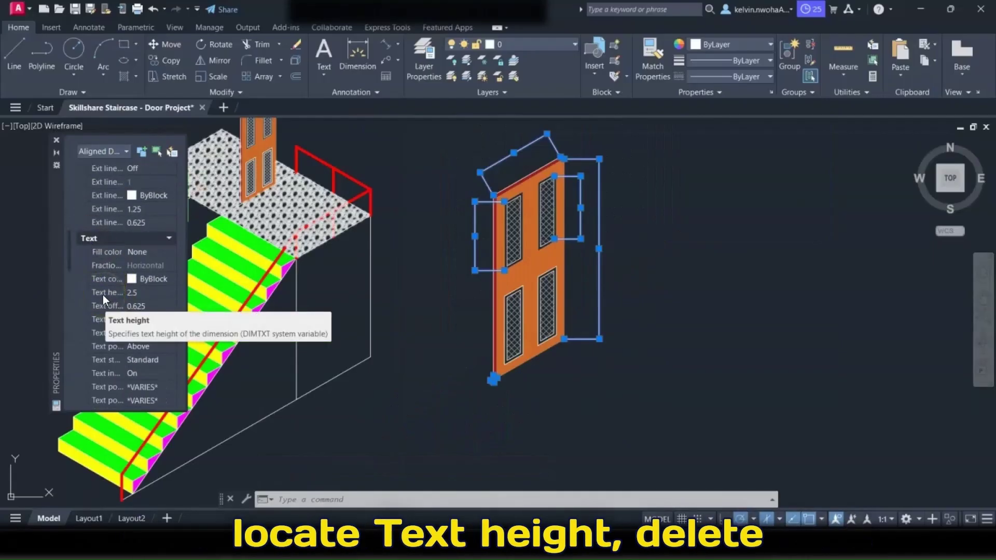
# Step: Set the selected dimensions' text height to 100, then deselect them
pyautogui.click(136, 292)
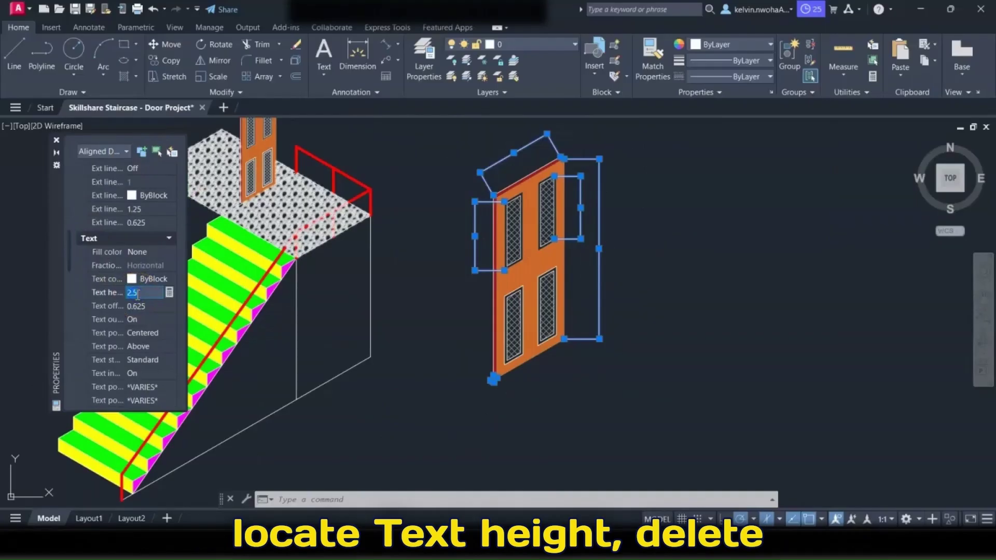
pyautogui.press('BackSpace')
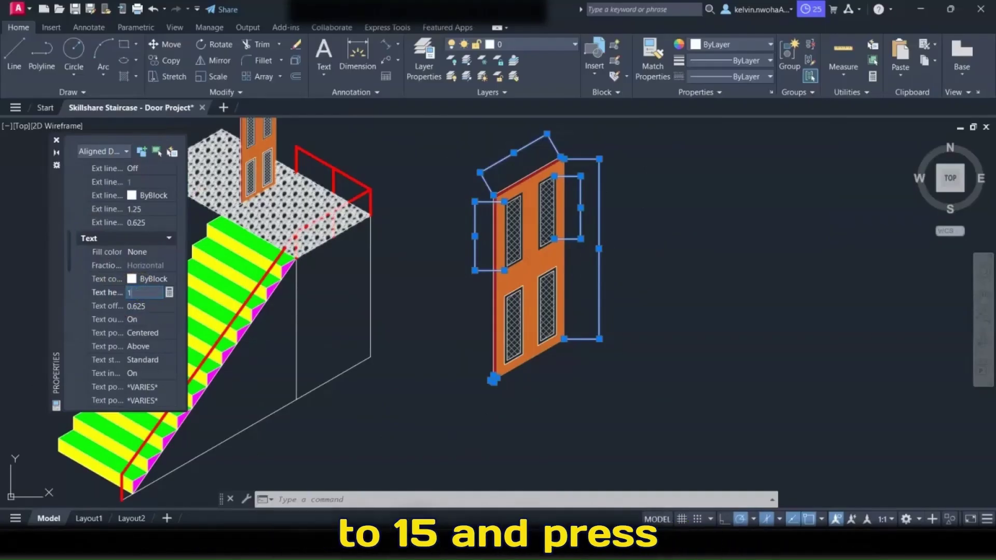
pyautogui.press('Return')
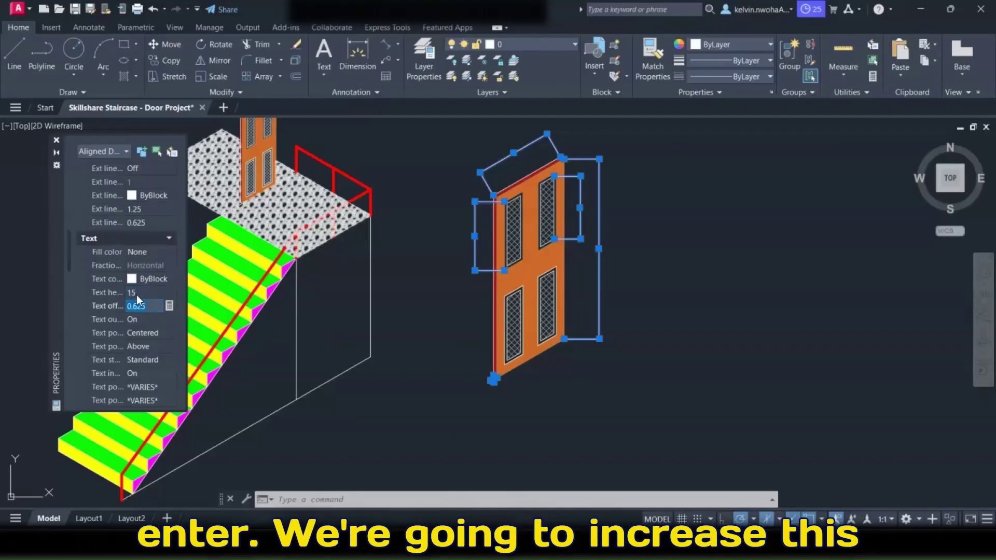
pyautogui.click(139, 291)
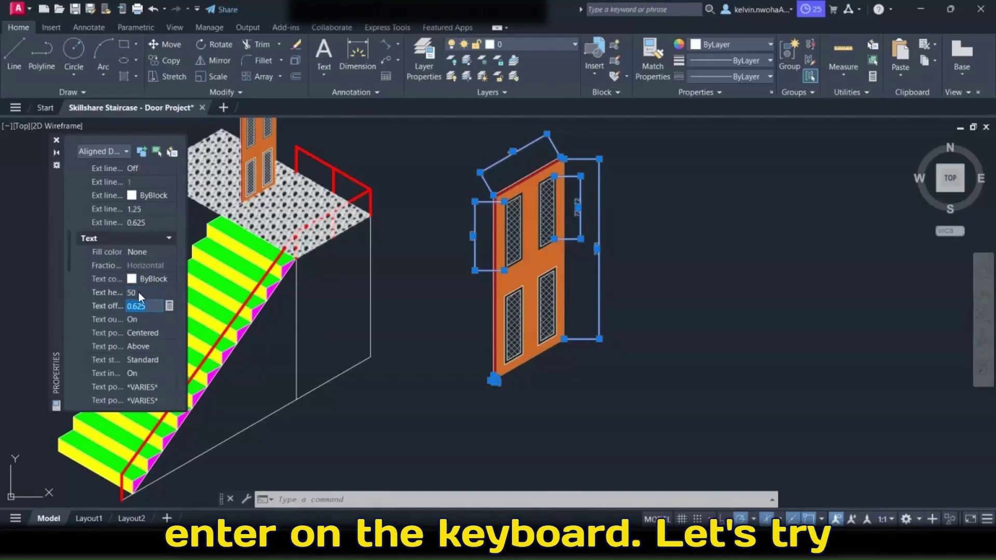
pyautogui.click(139, 291)
pyautogui.write('100')
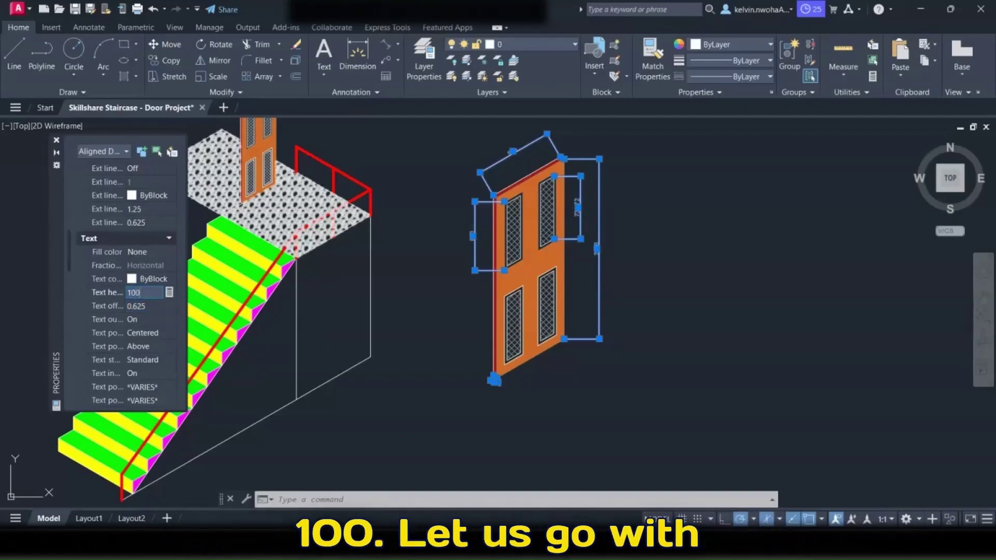
pyautogui.press('Return')
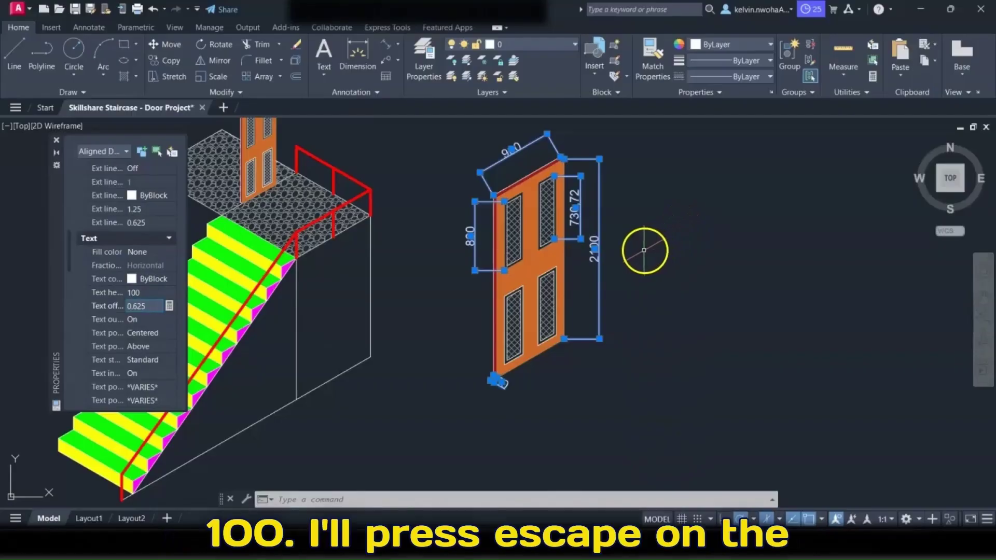
pyautogui.press('Escape')
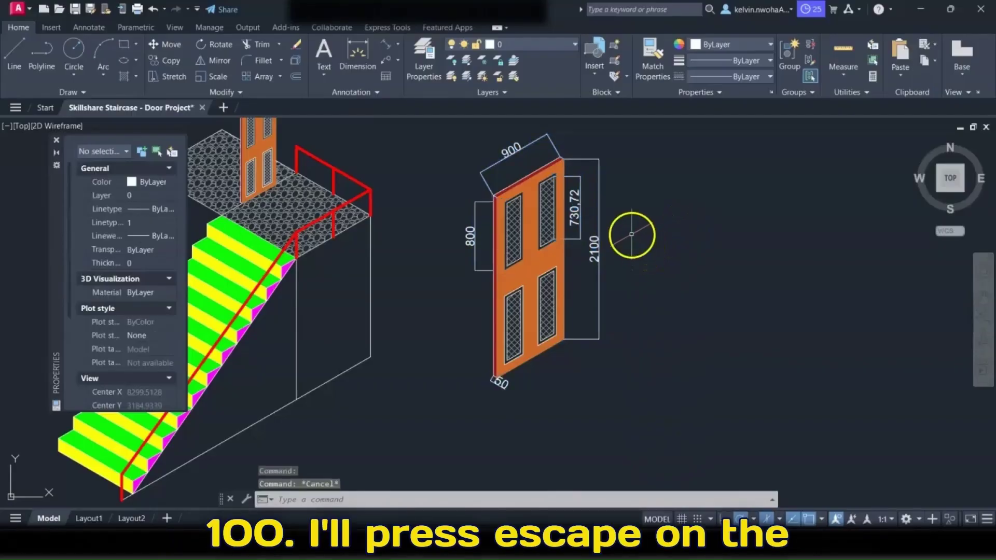
# Step: Oblique the 900 dimension at 150 degrees with DIMEDIT
pyautogui.moveTo(667, 231); pyautogui.dragTo(695, 267, button='middle')
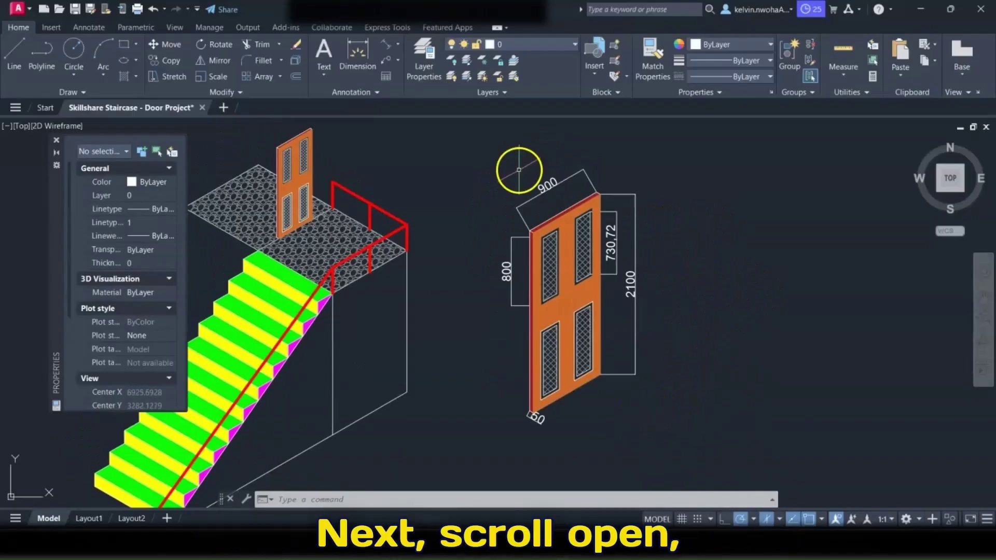
pyautogui.scroll(4, 518, 169)
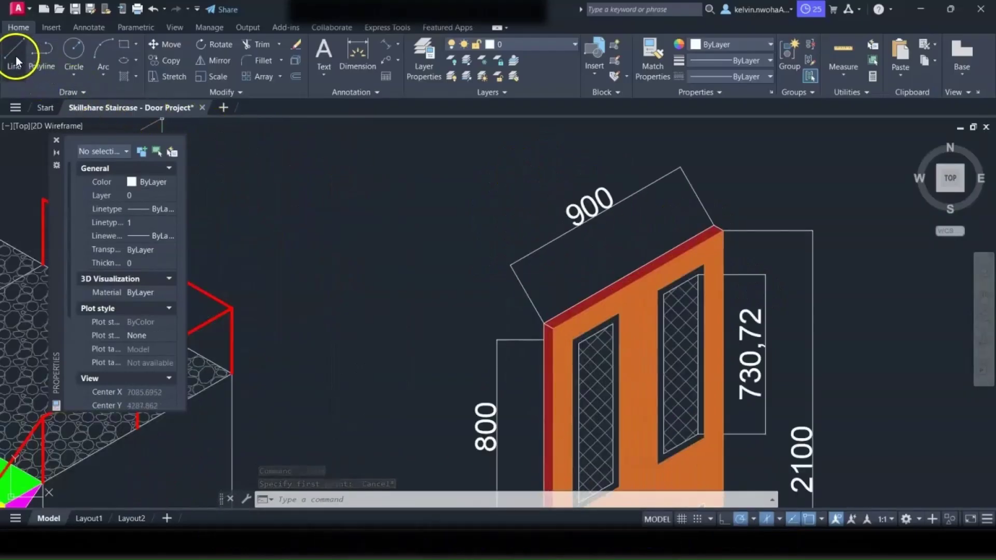
pyautogui.click(16, 56)
pyautogui.click(544, 324)
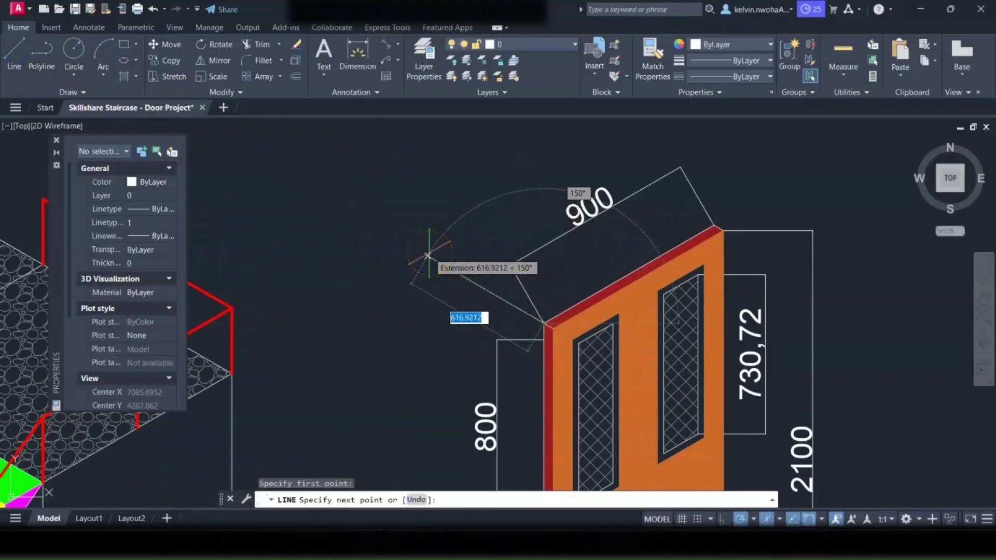
pyautogui.press('Escape')
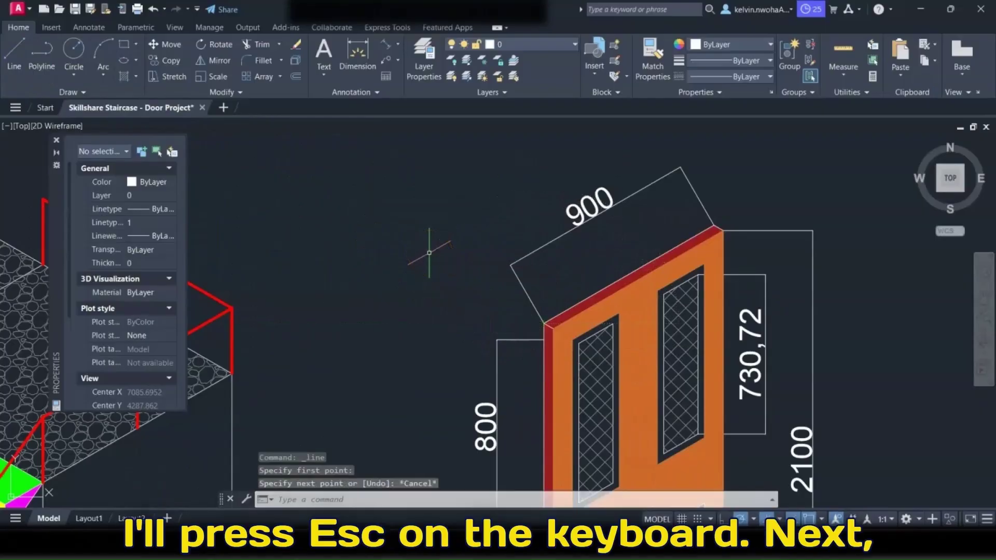
pyautogui.write('di')
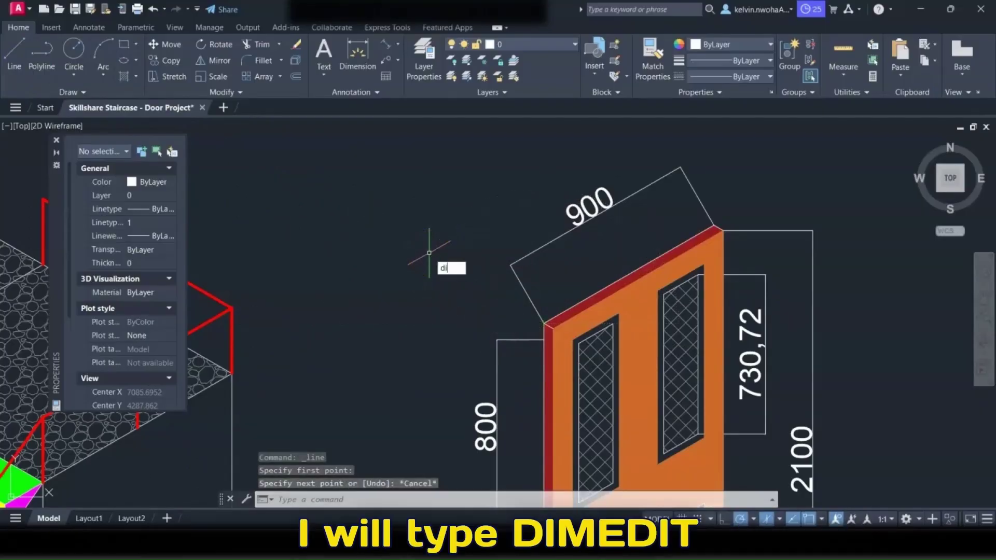
pyautogui.write('medit')
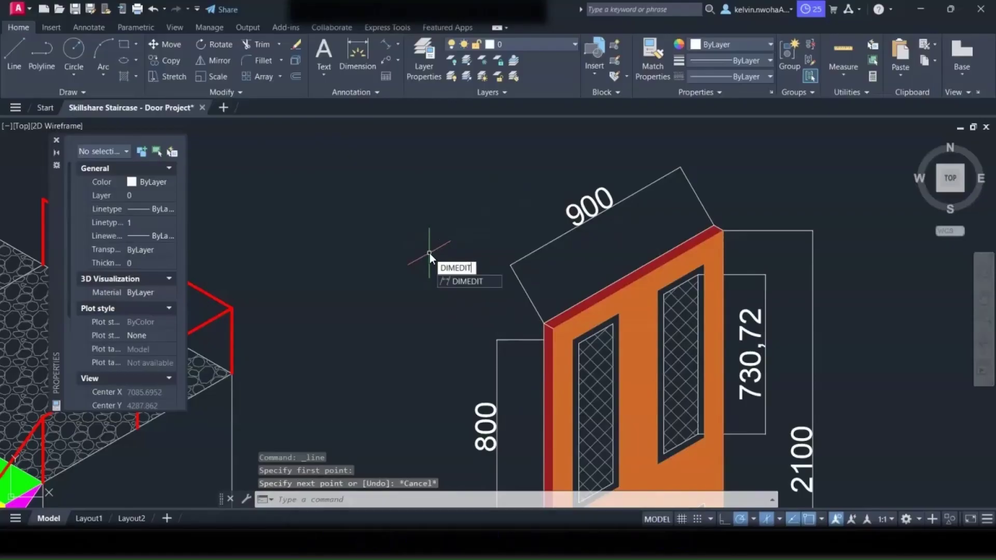
pyautogui.press('Return')
pyautogui.click(444, 325)
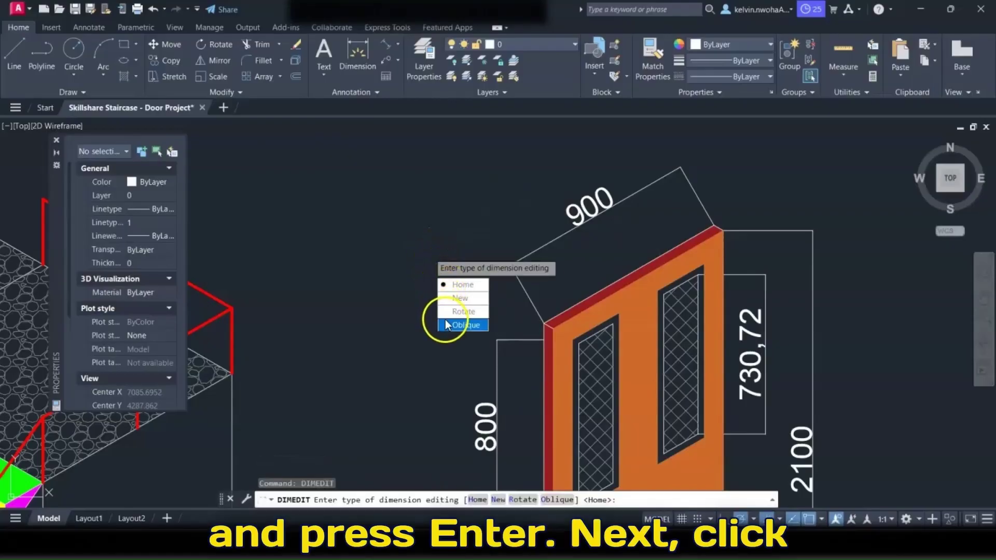
pyautogui.click(545, 245)
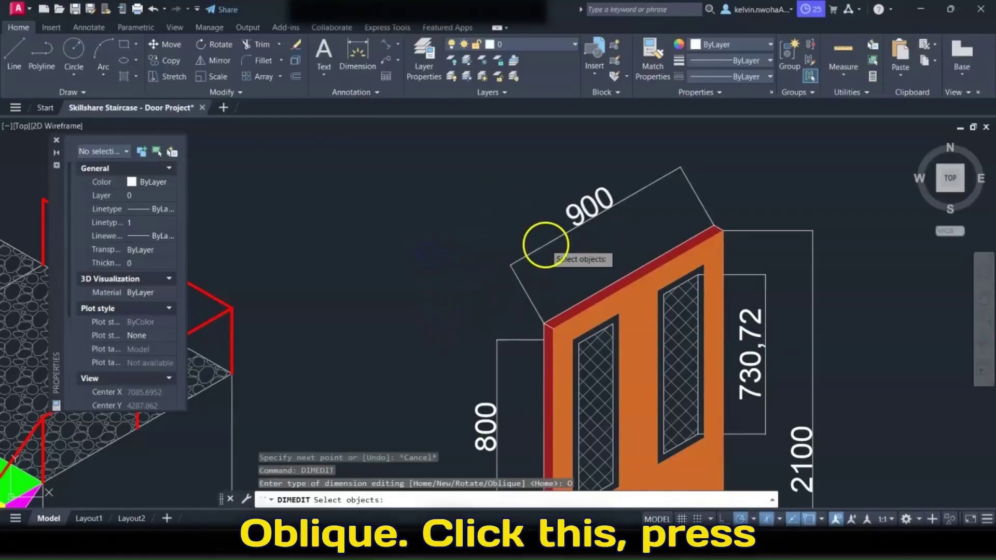
pyautogui.rightClick(495, 213)
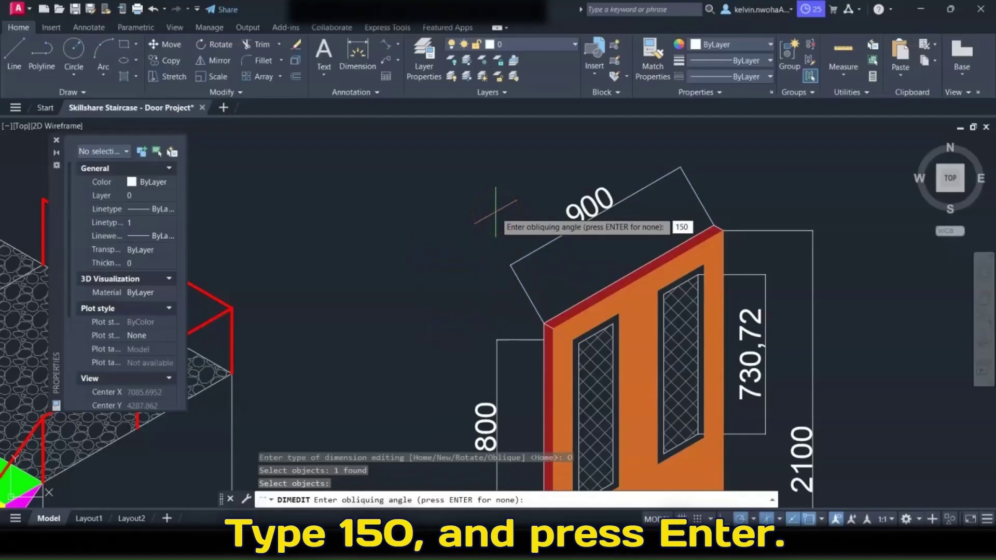
pyautogui.write('150')
pyautogui.press('Return')
# Step: Oblique the 800 dimension at 150 degrees with DIMEDIT
pyautogui.scroll(-3, 556, 223)
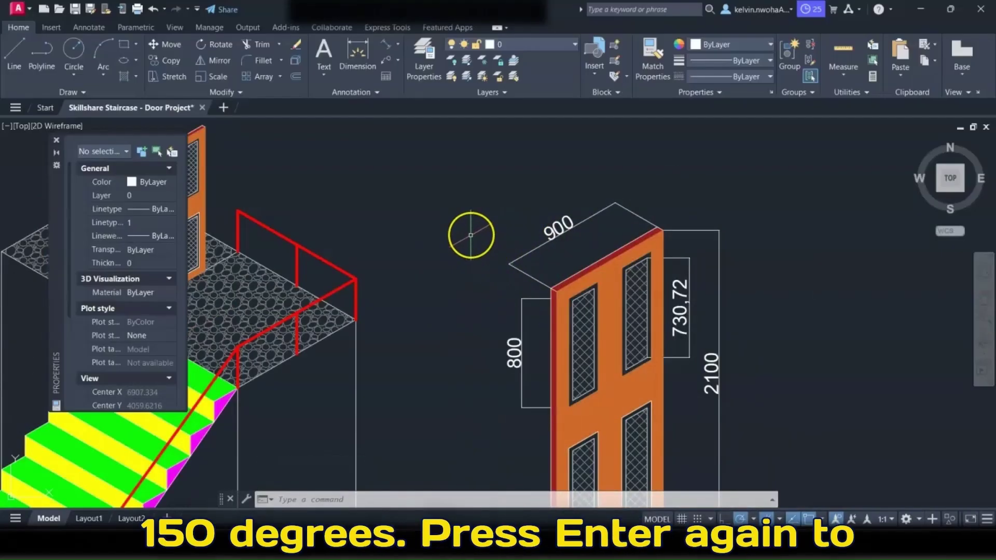
pyautogui.press('Return')
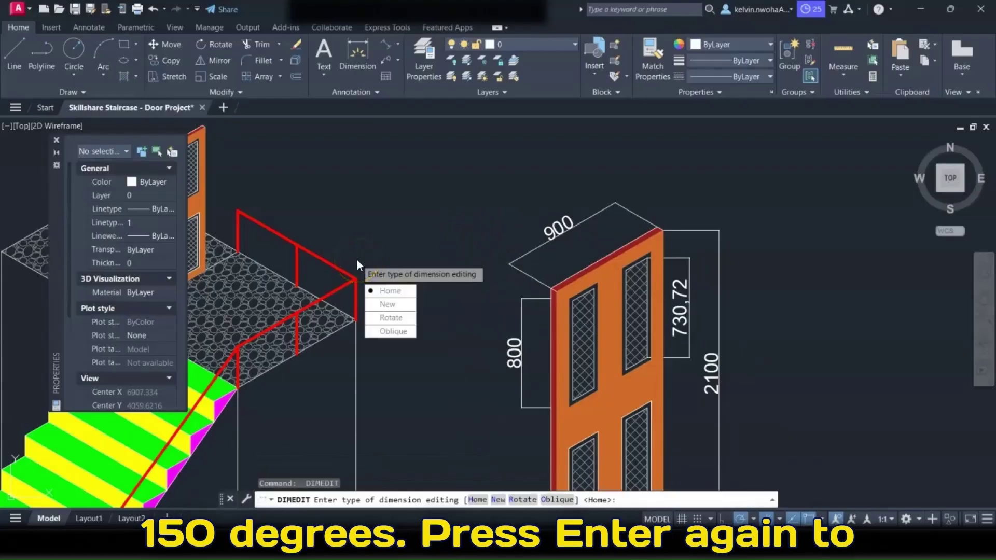
pyautogui.click(390, 330)
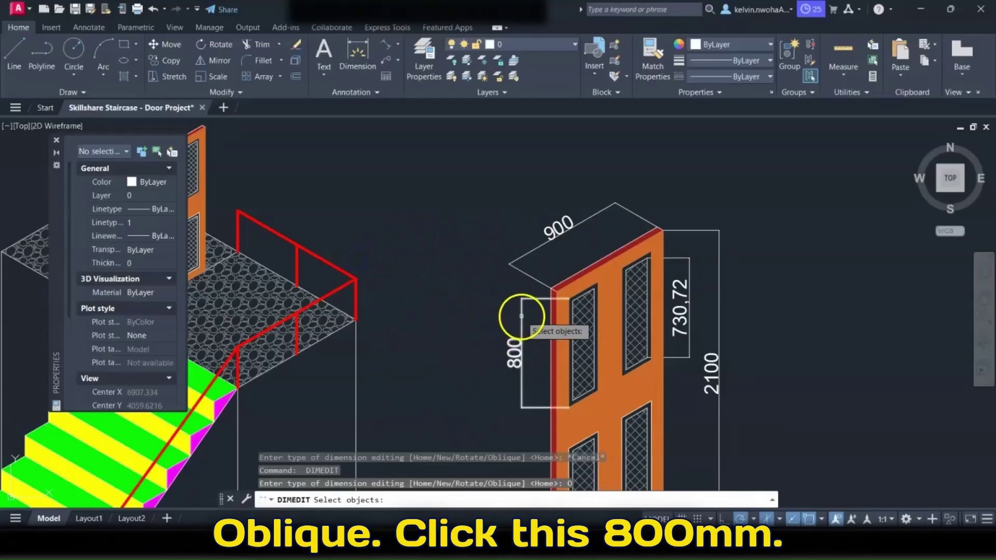
pyautogui.click(517, 317)
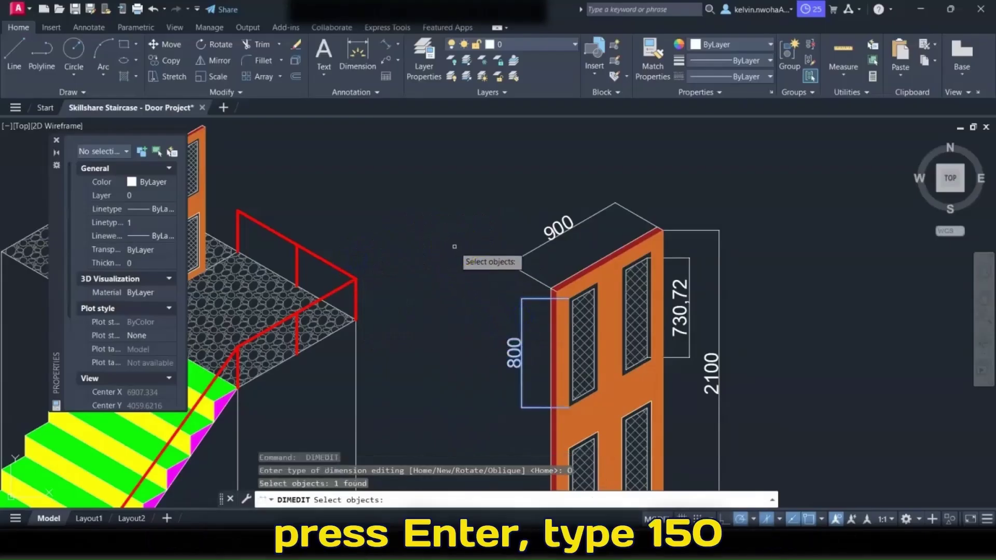
pyautogui.press('Return')
pyautogui.write('15')
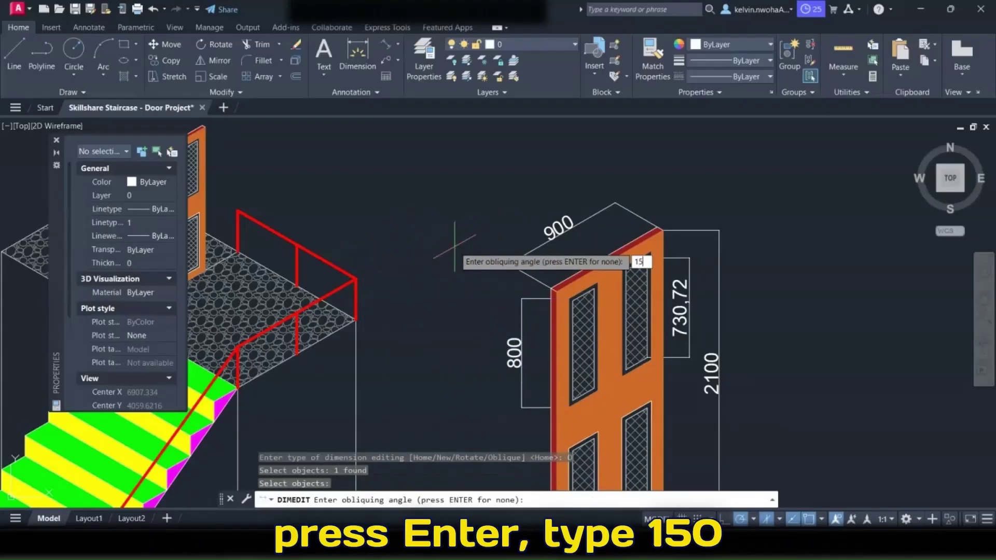
pyautogui.write('0')
pyautogui.press('Return')
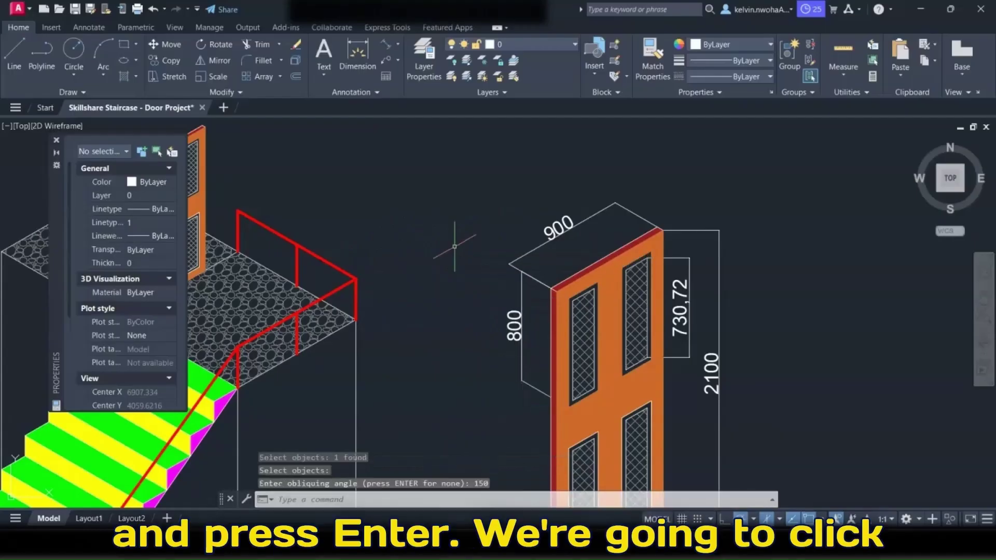
# Step: Stretch the 900 dimension's end point to meet the 800 dimension's corner
pyautogui.scroll(3, 534, 275)
pyautogui.click(467, 248)
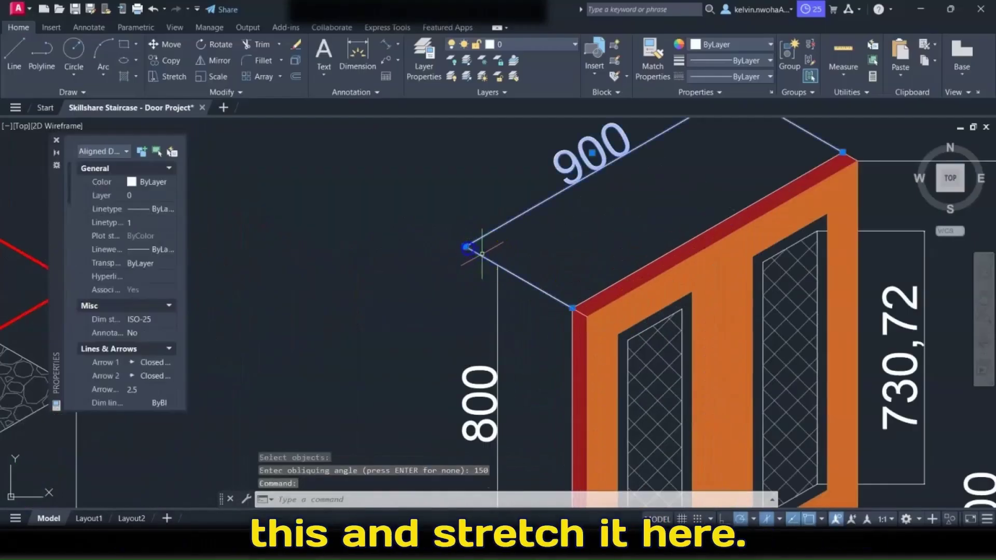
pyautogui.click(468, 247)
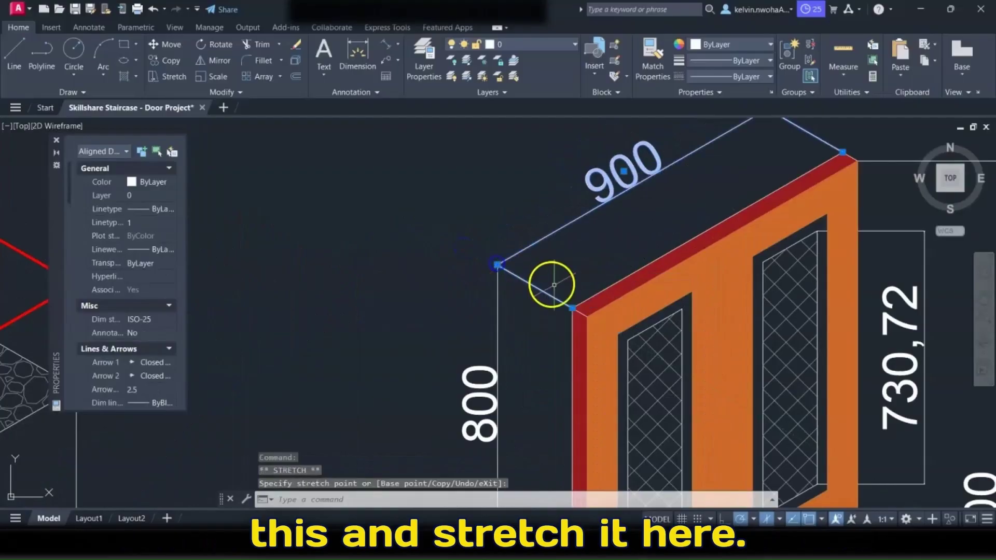
pyautogui.press('Escape')
pyautogui.scroll(5, 491, 280)
pyautogui.click(474, 284)
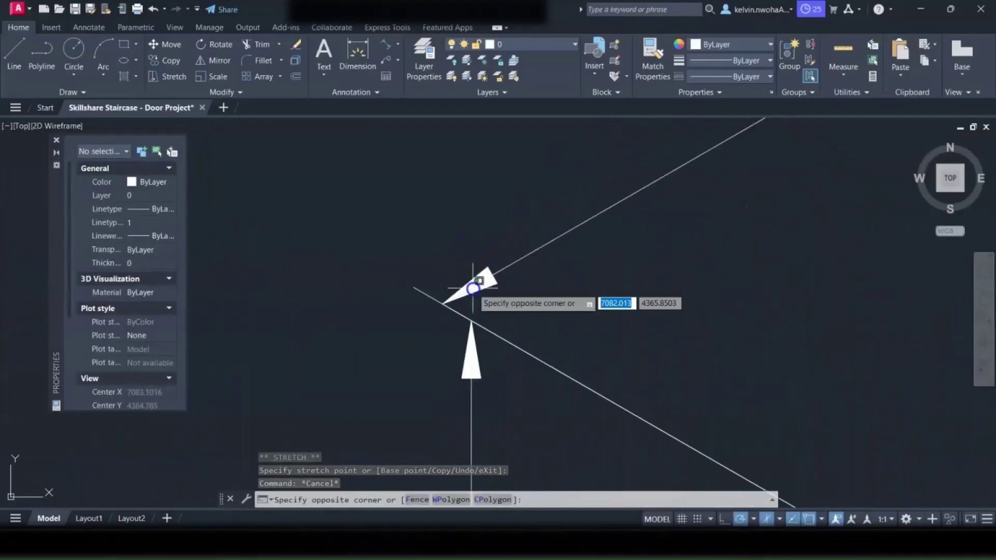
pyautogui.click(430, 256)
pyautogui.click(443, 303)
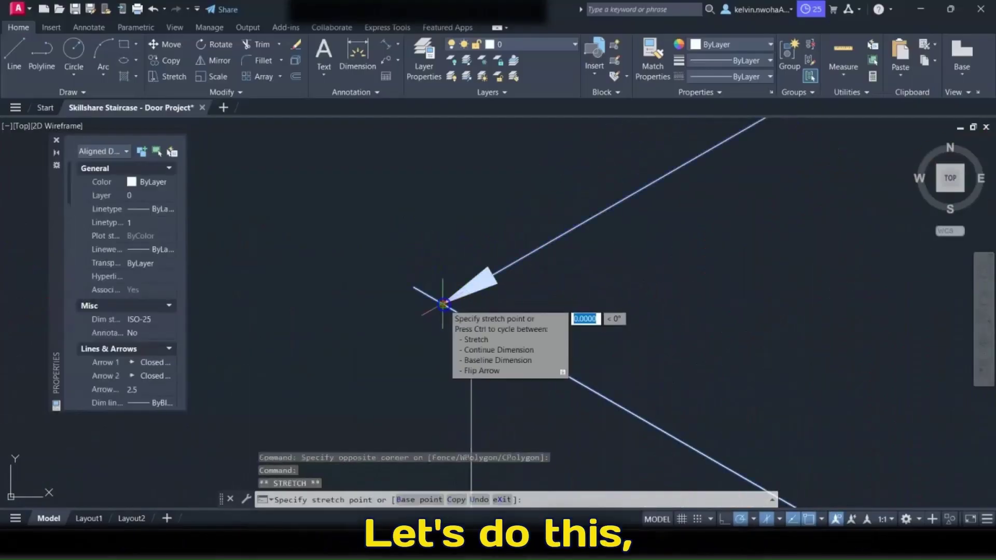
pyautogui.click(470, 321)
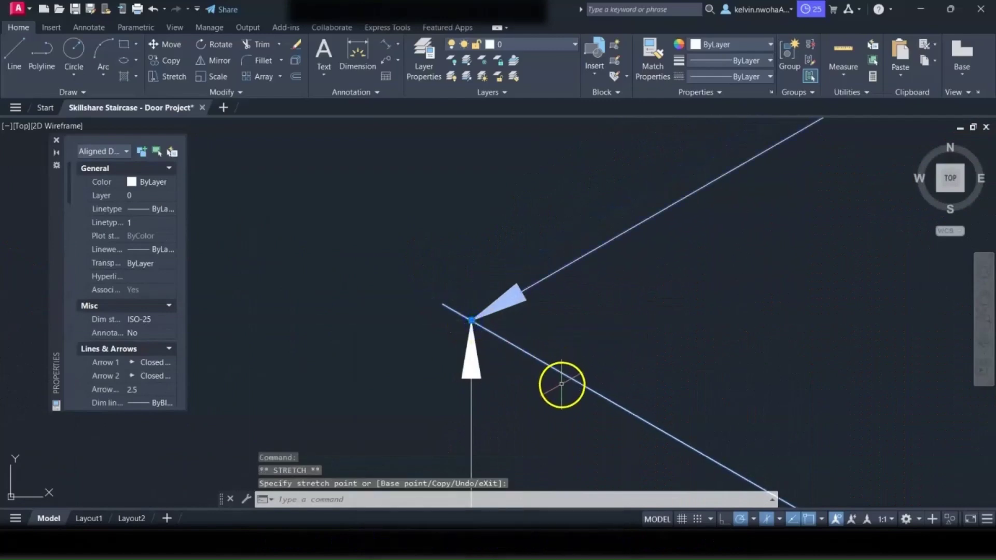
pyautogui.press('Escape')
# Step: Pan and zoom in on the door's bottom corner and its 50 dimension
pyautogui.scroll(-5, 473, 204)
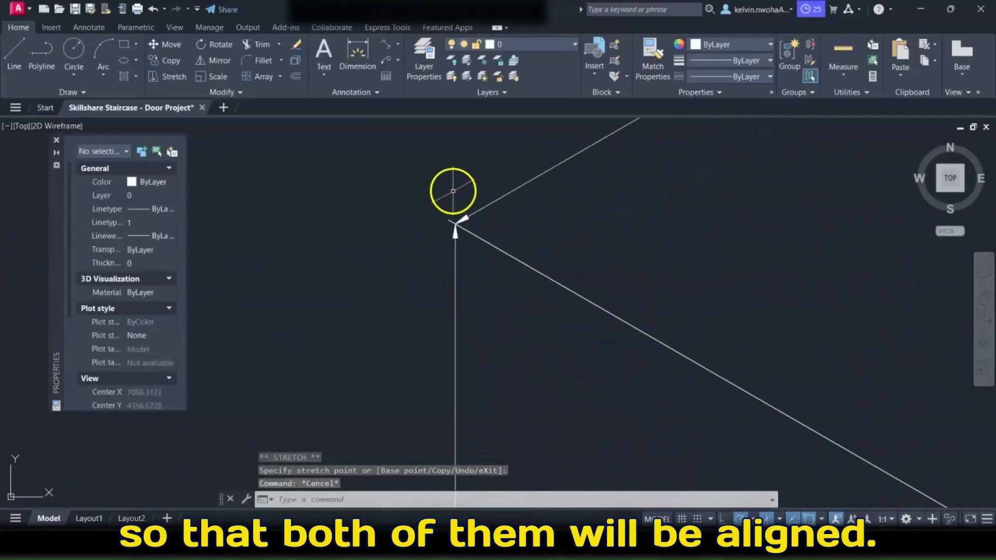
pyautogui.scroll(-5, 494, 278)
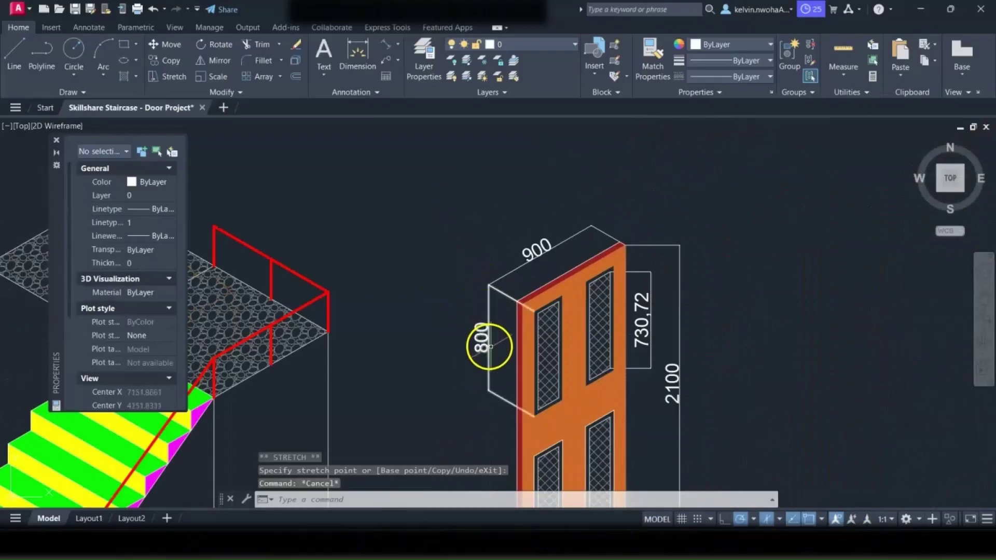
pyautogui.moveTo(489, 344); pyautogui.dragTo(490, 297, button='middle')
pyautogui.scroll(-4, 690, 289)
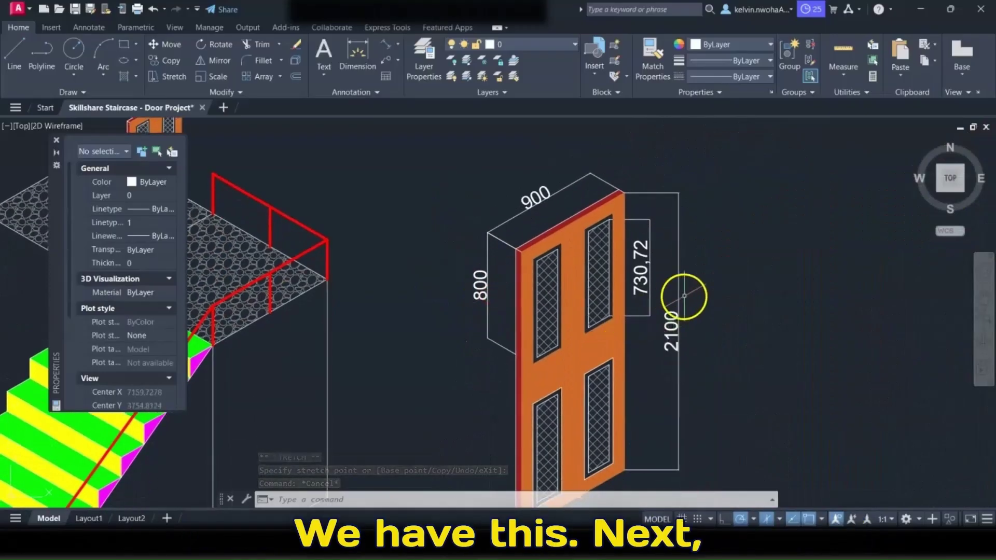
pyautogui.scroll(8, 604, 396)
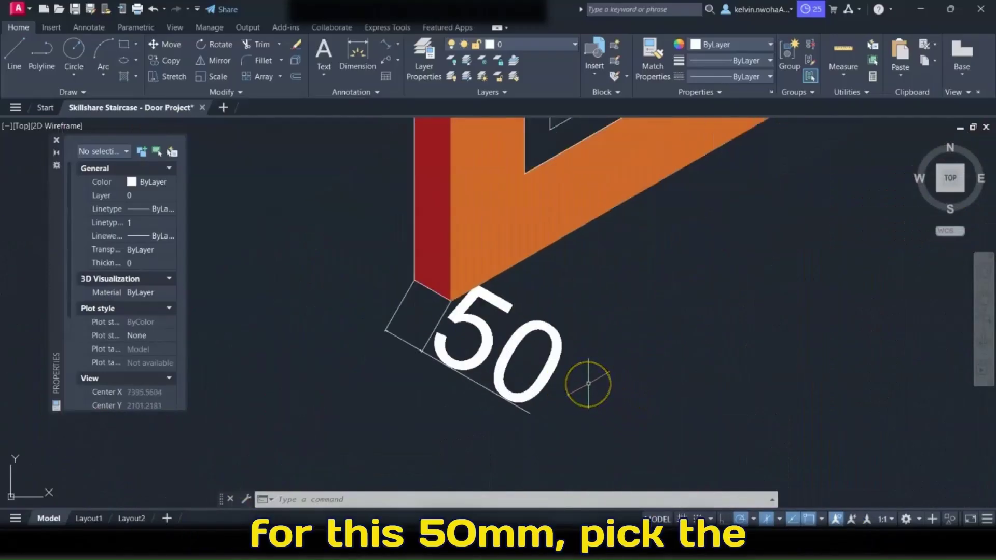
# Step: Try obliquing the 50 dimension at 210° with DIMEDIT, then undo it
pyautogui.click(14, 52)
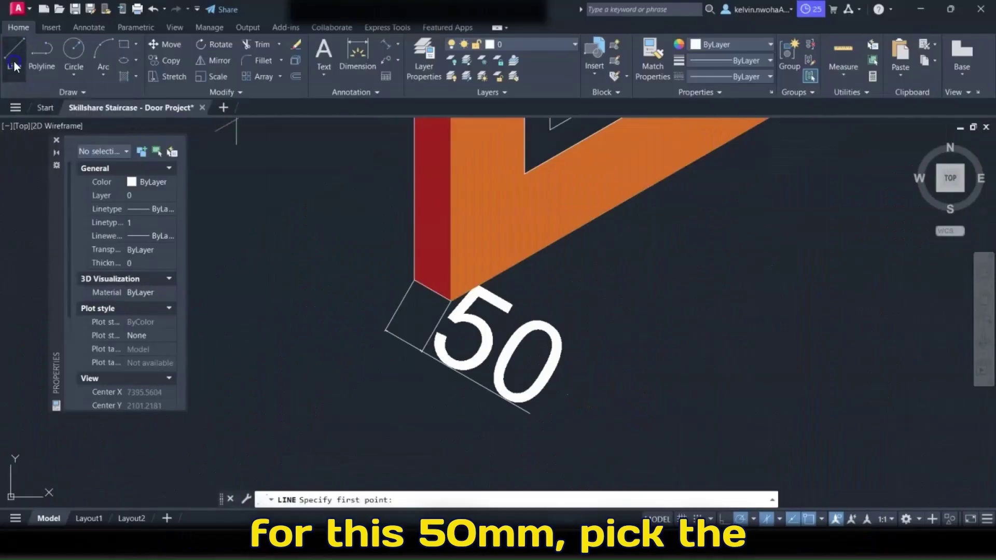
pyautogui.click(414, 281)
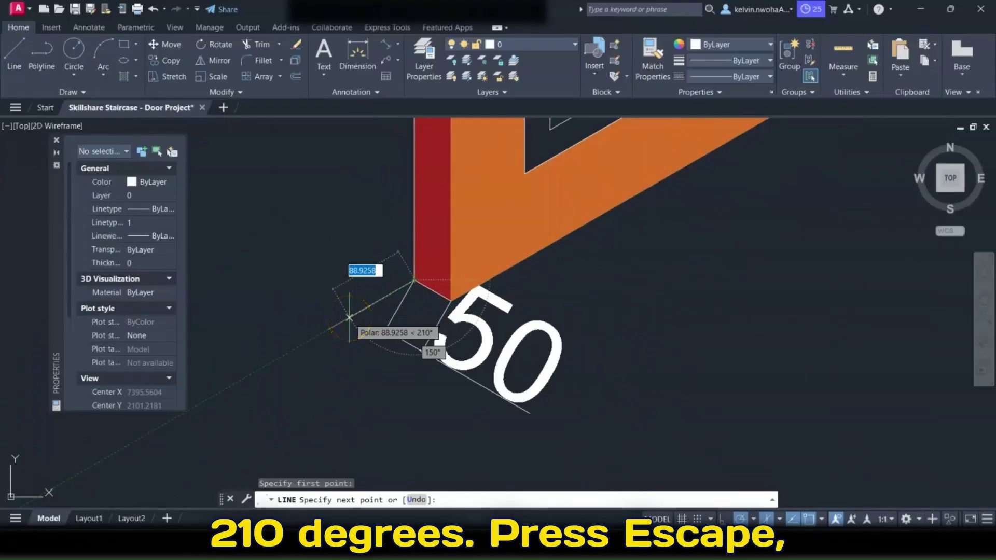
pyautogui.press('Escape')
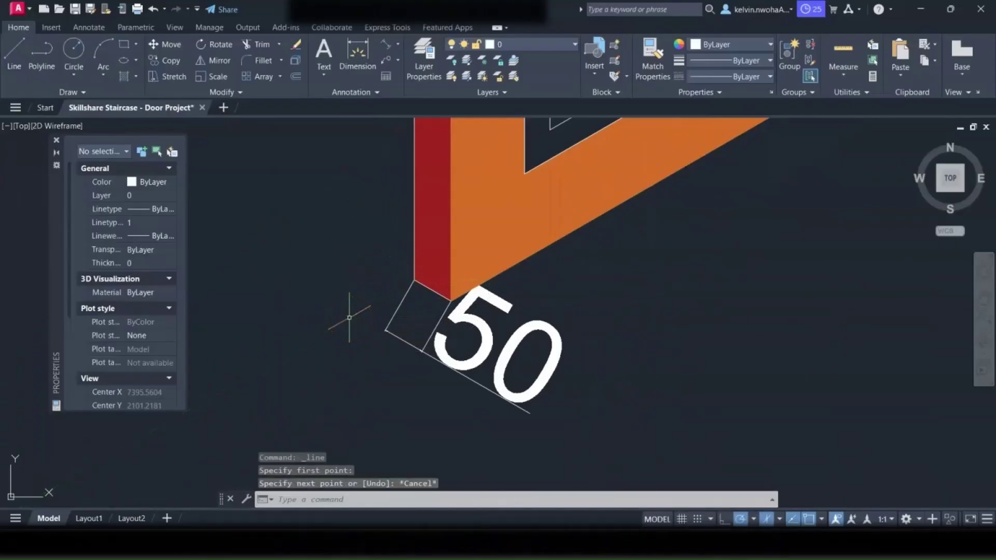
pyautogui.write('dimedit')
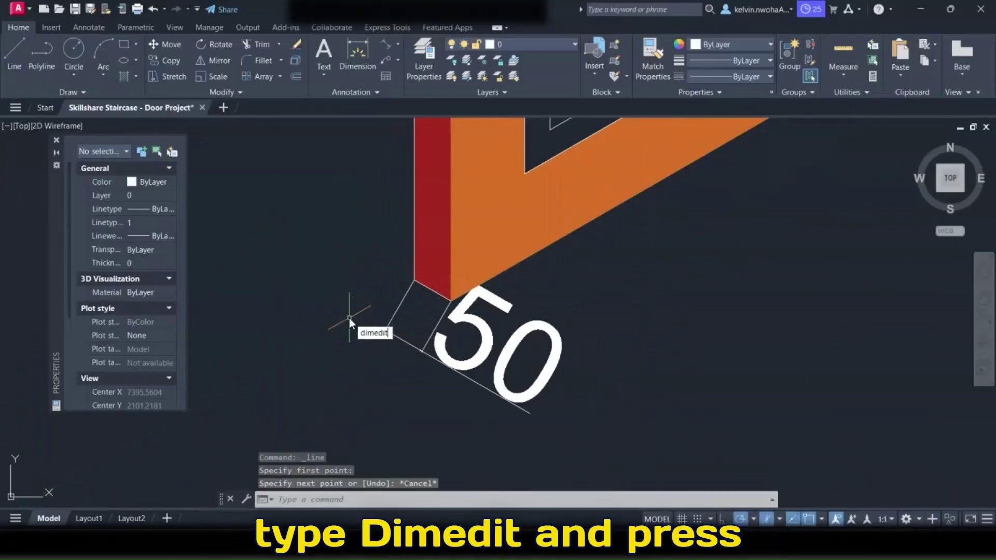
pyautogui.press('Return')
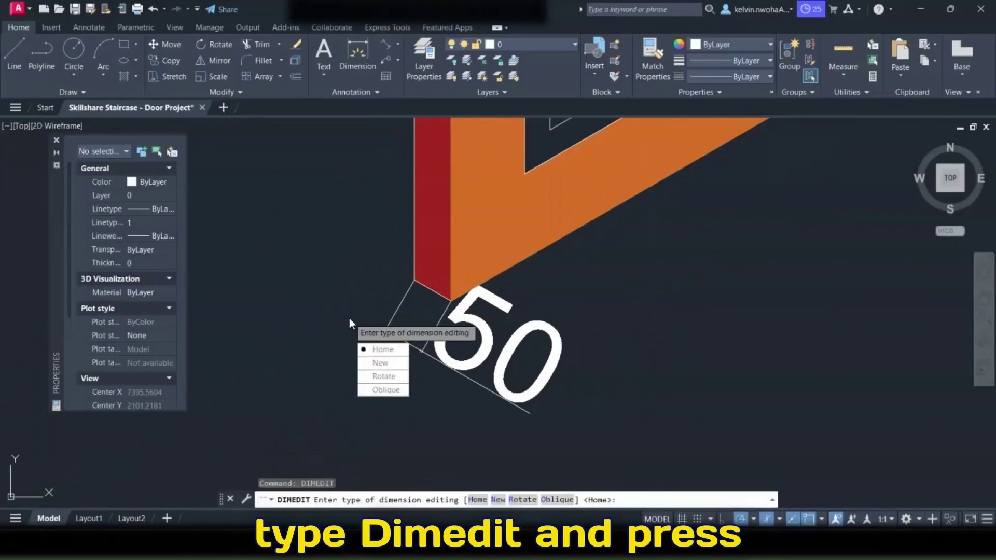
pyautogui.click(382, 390)
pyautogui.click(403, 300)
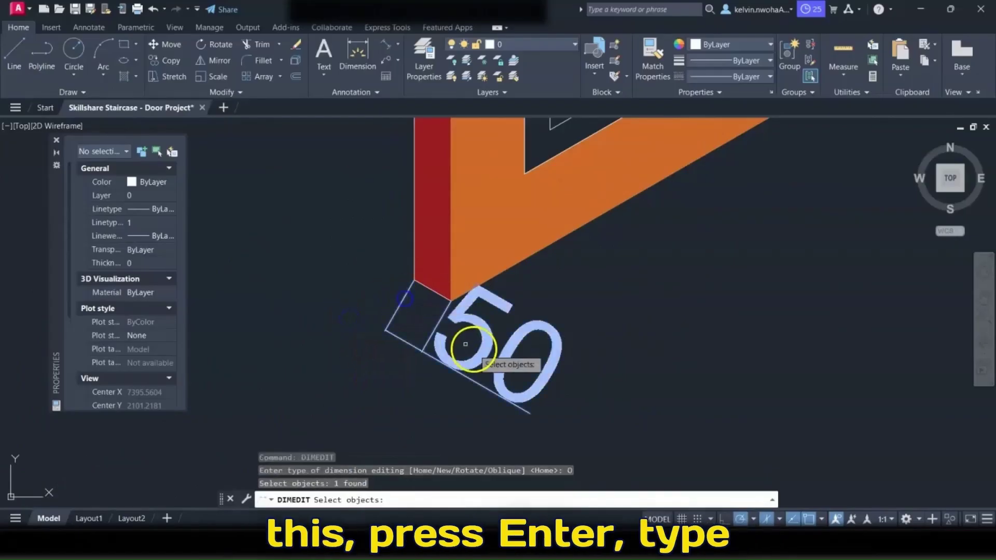
pyautogui.press('Return')
pyautogui.write('21')
pyautogui.press('Return')
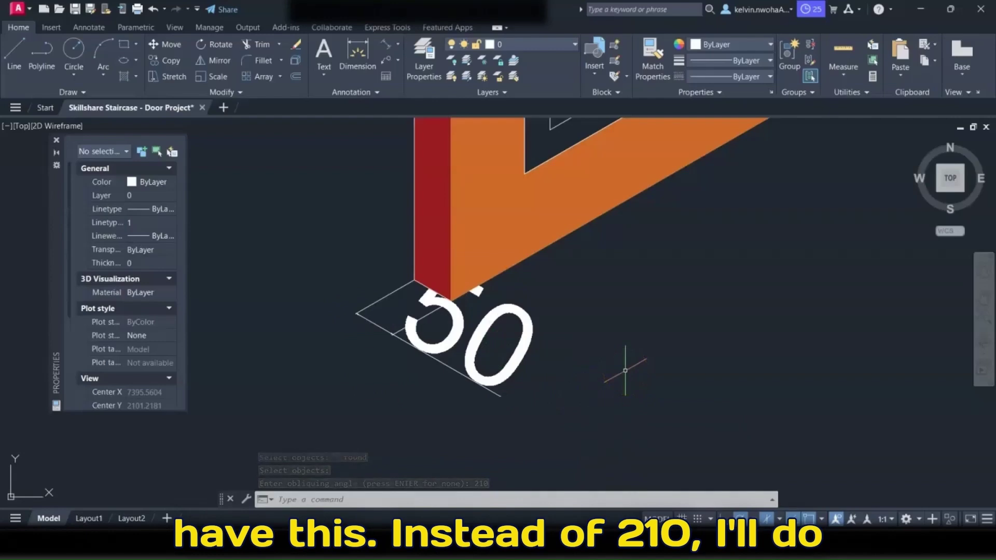
pyautogui.hotkey('ctrl', 'z')
# Step: Oblique the 50 dimension at 270° with DIMEDIT Oblique
pyautogui.click(14, 52)
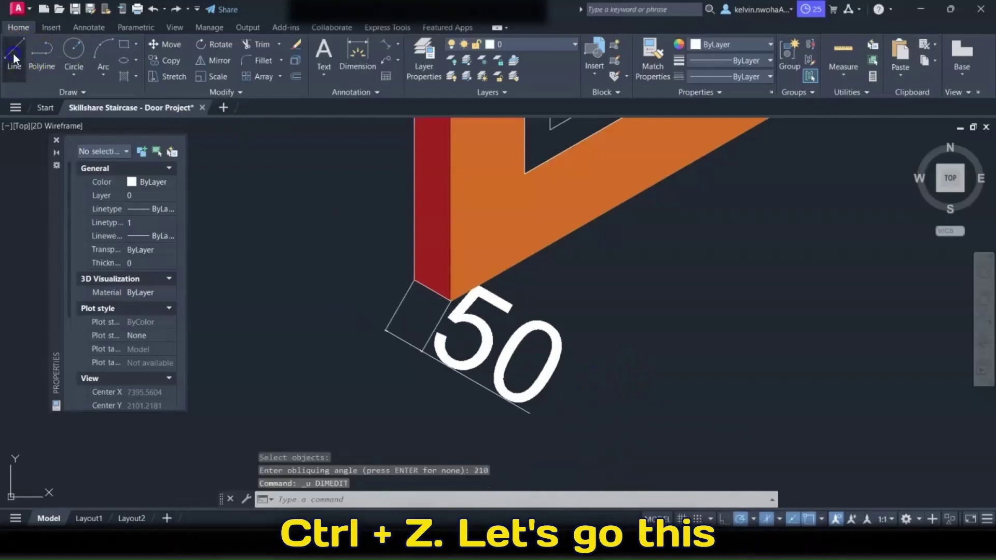
pyautogui.click(415, 282)
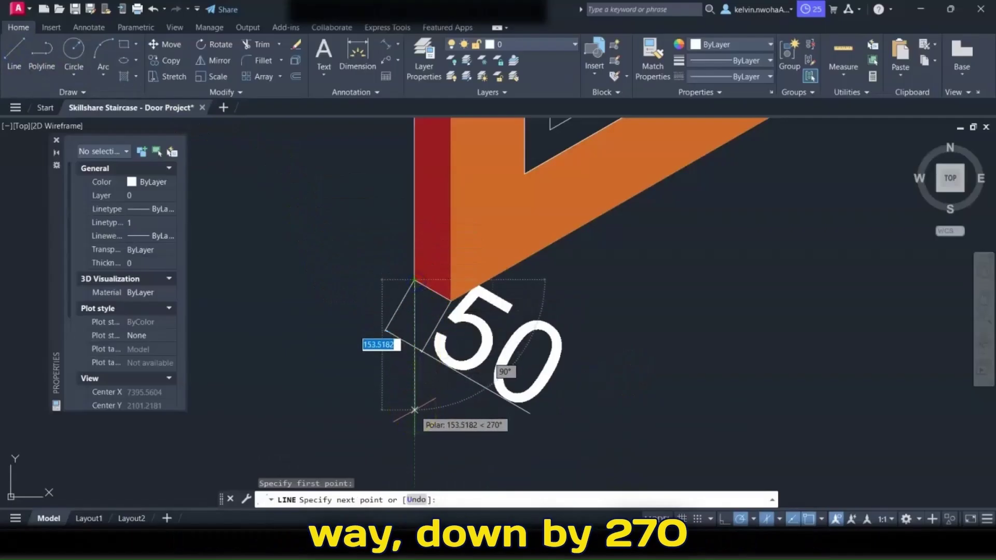
pyautogui.press('Escape')
pyautogui.write('DIMw')
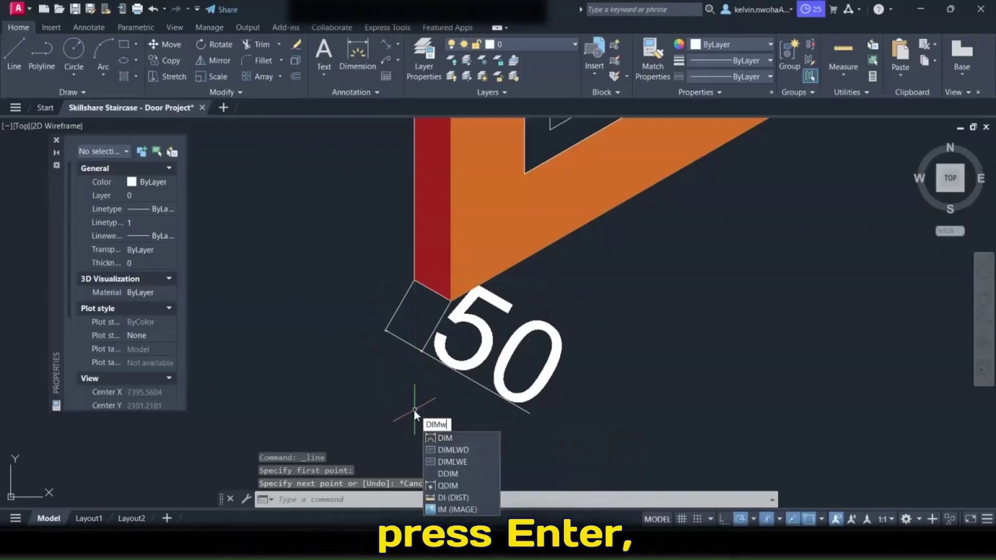
pyautogui.press('BackSpace')
pyautogui.write('EDIT')
pyautogui.press('Return')
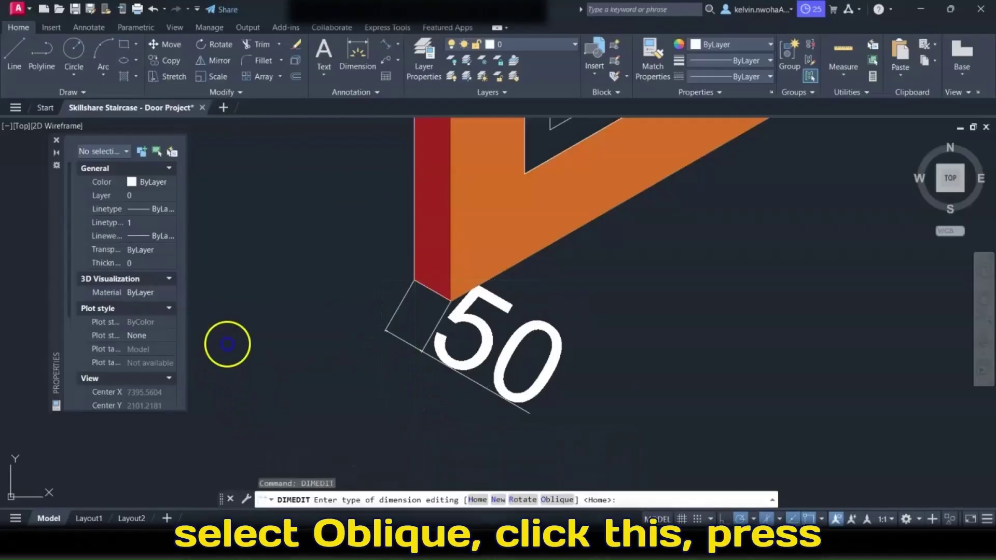
pyautogui.write('O')
pyautogui.press('Return')
pyautogui.click(422, 353)
pyautogui.press('Return')
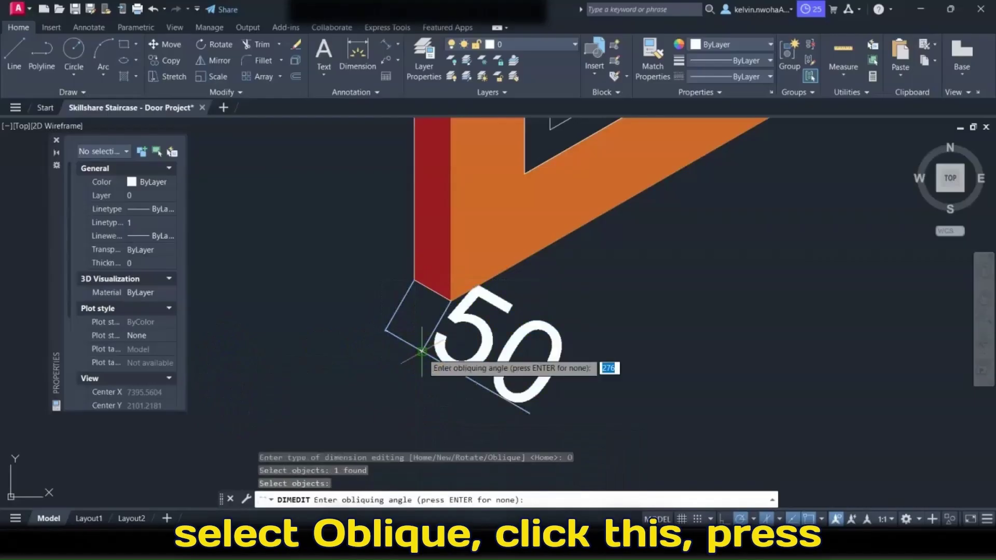
pyautogui.write('2')
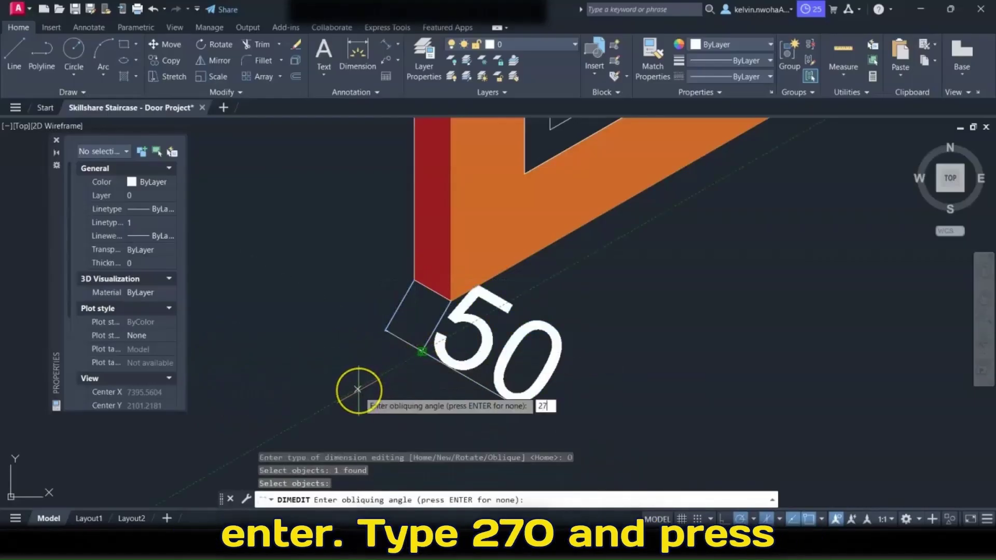
pyautogui.press('Return')
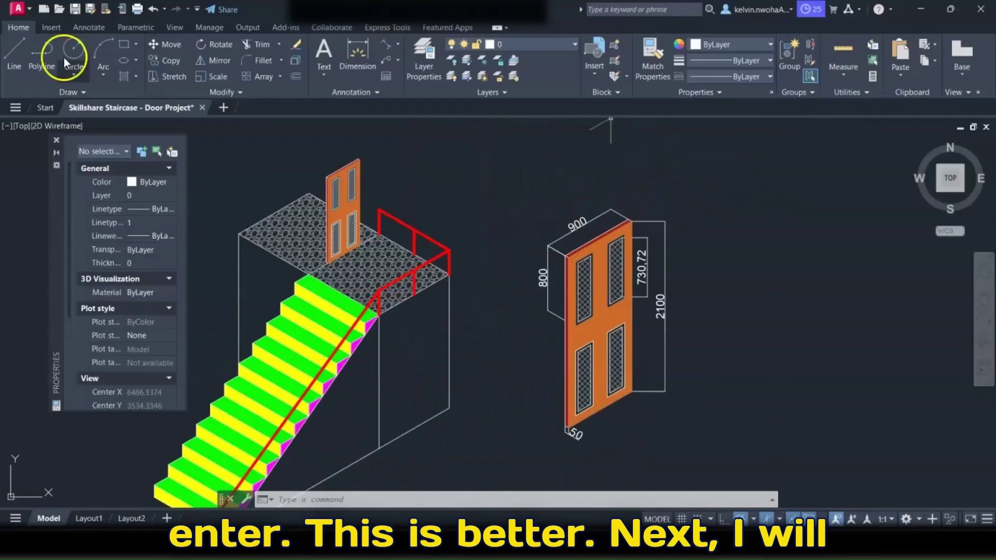
# Step: Check the 30° direction with a temporary guide line at the door's top corner
pyautogui.click(16, 54)
pyautogui.scroll(3, 629, 228)
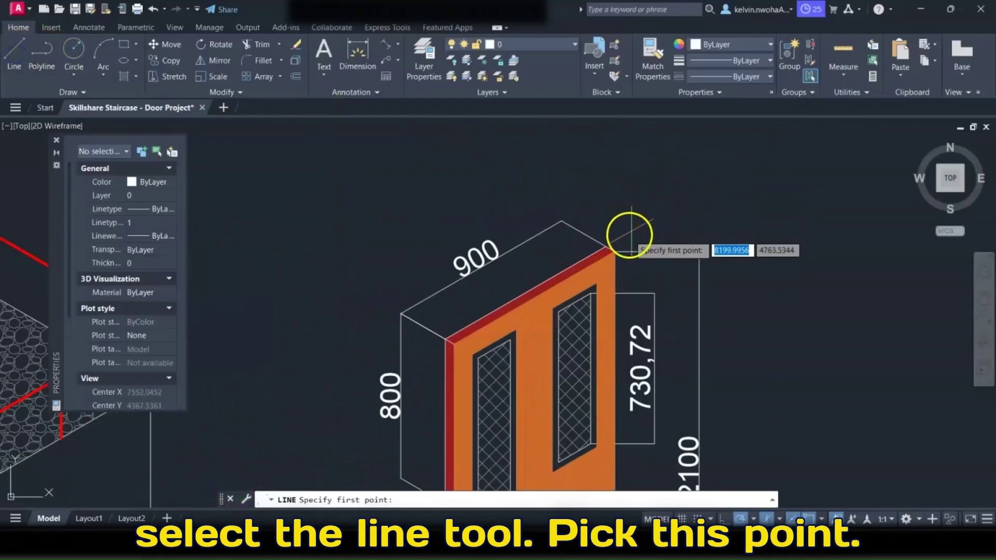
pyautogui.click(614, 251)
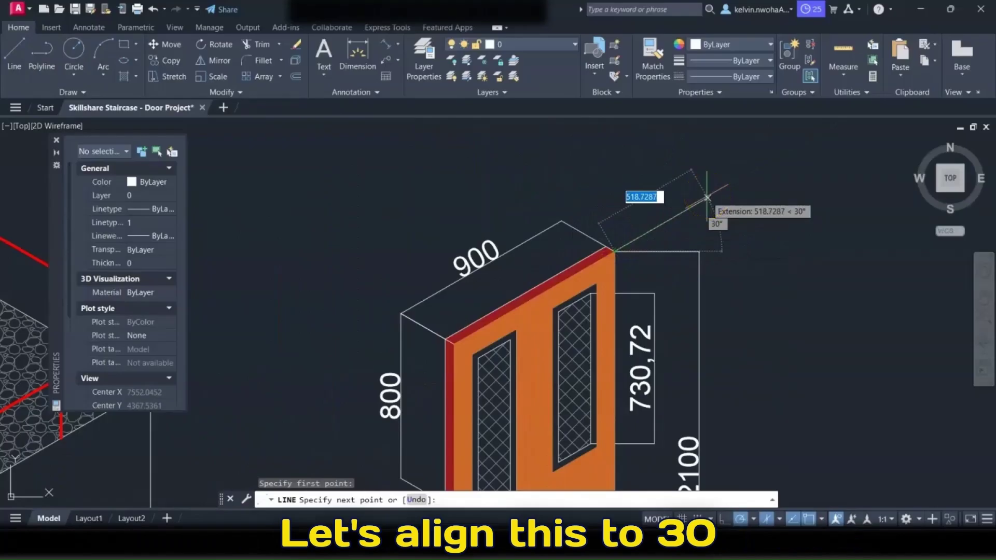
pyautogui.press('Escape')
pyautogui.scroll(-3, 706, 196)
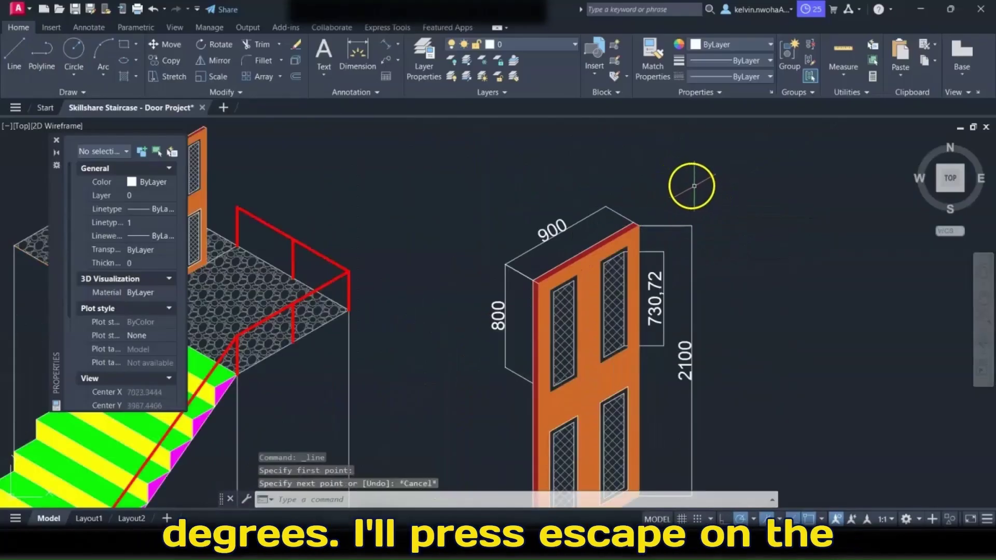
# Step: Oblique the 2100 dimension at 30° with DIMEDIT
pyautogui.write('dimed')
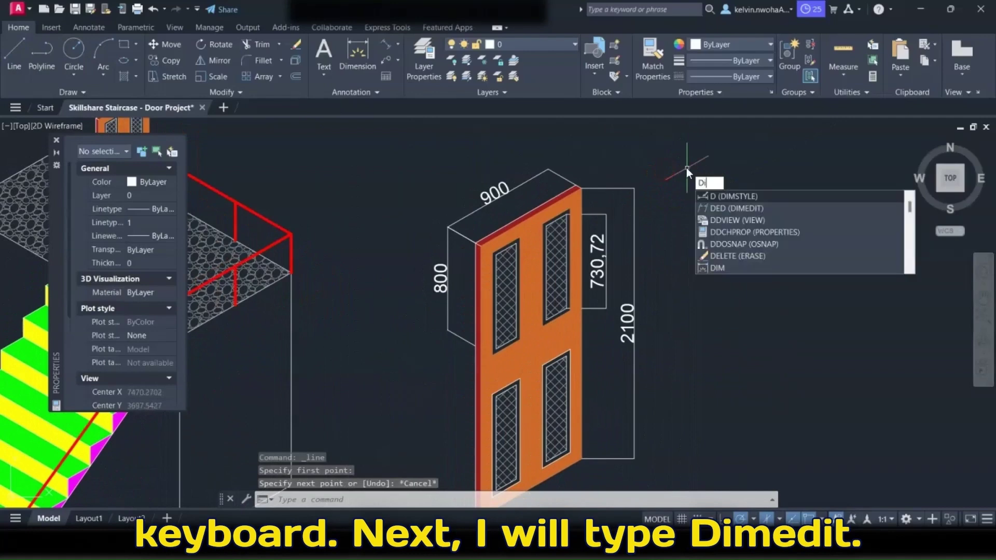
pyautogui.press('Return')
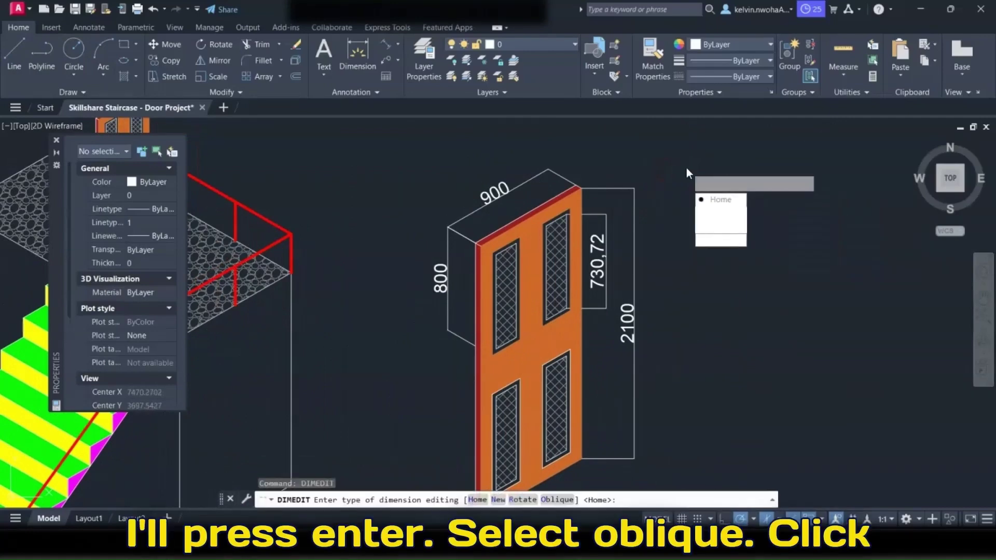
pyautogui.click(705, 229)
pyautogui.click(611, 188)
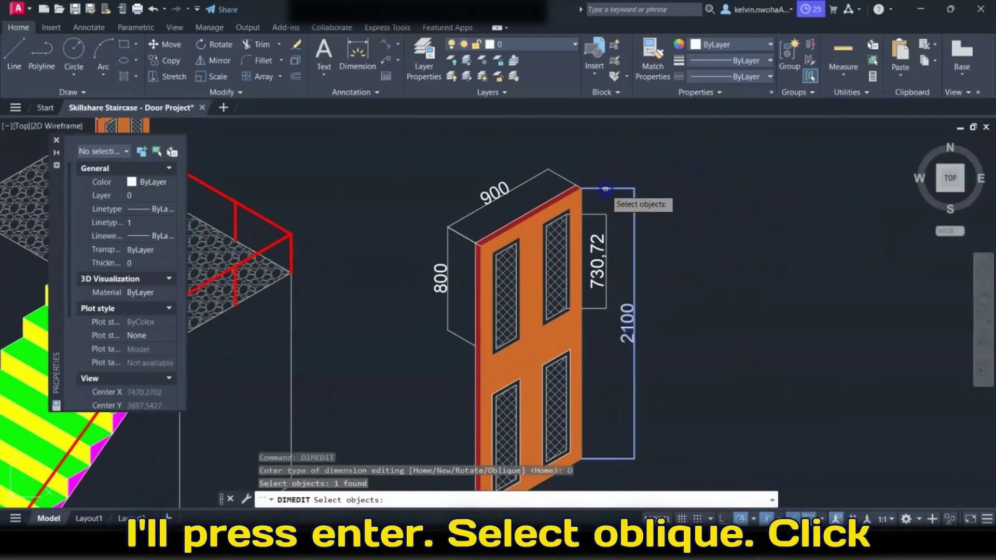
pyautogui.press('Return')
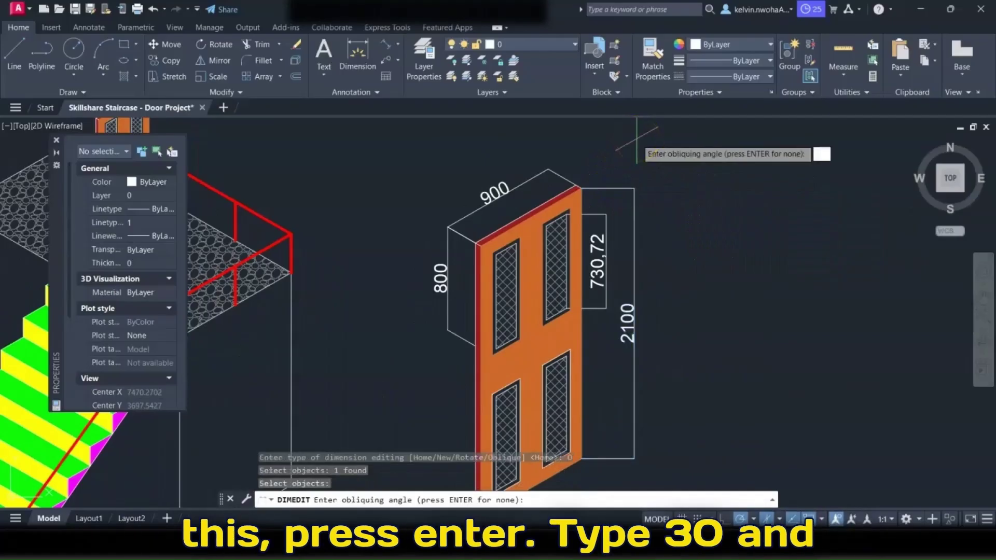
pyautogui.press('Return')
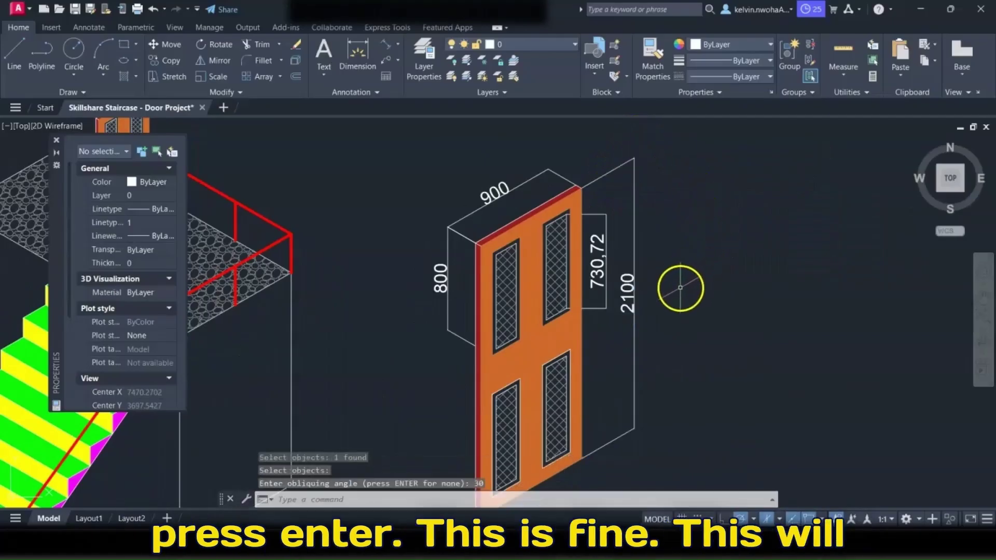
pyautogui.scroll(-3, 669, 291)
pyautogui.scroll(3, 669, 291)
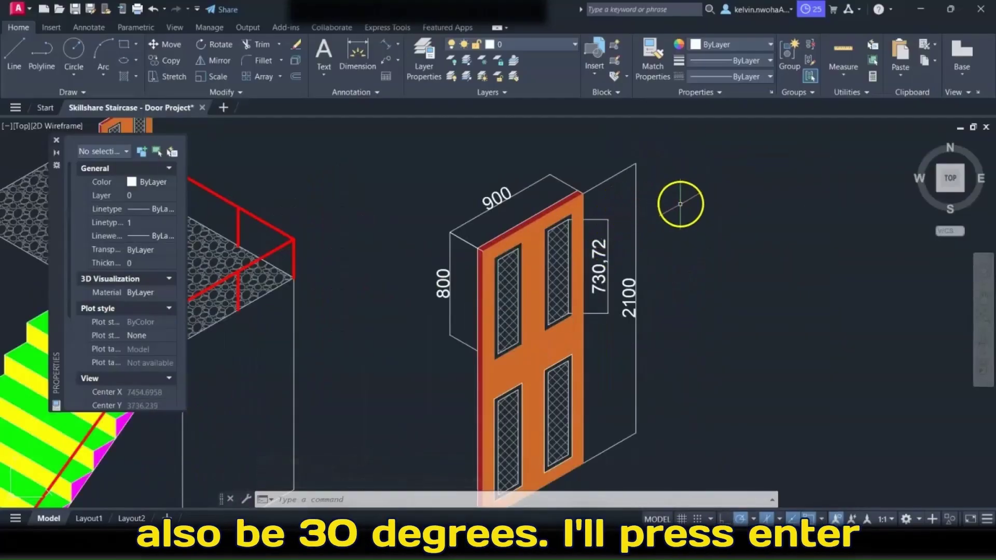
pyautogui.press('Return')
# Step: Oblique the 730,72 panel dimension at 30° to match the 2100 one, then zoom out
pyautogui.click(705, 271)
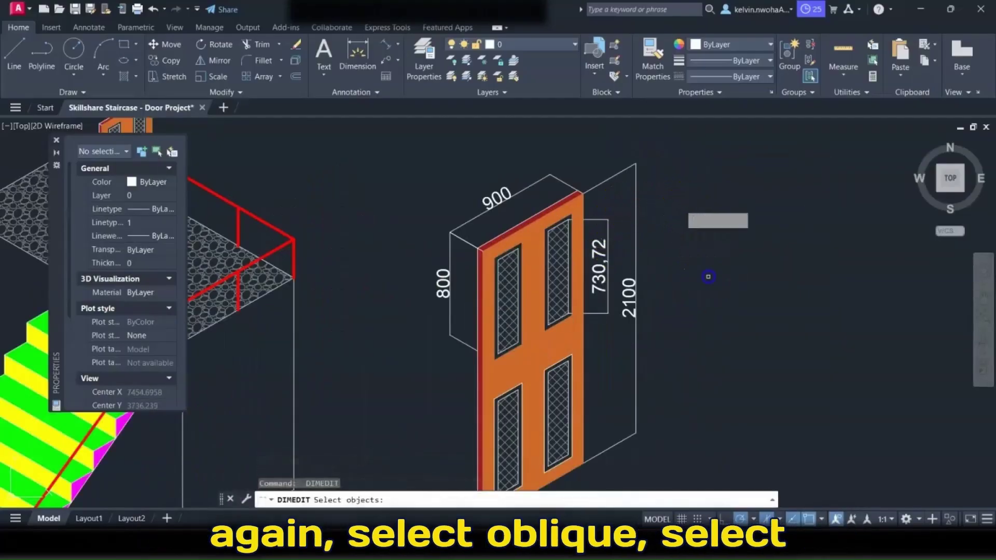
pyautogui.click(609, 224)
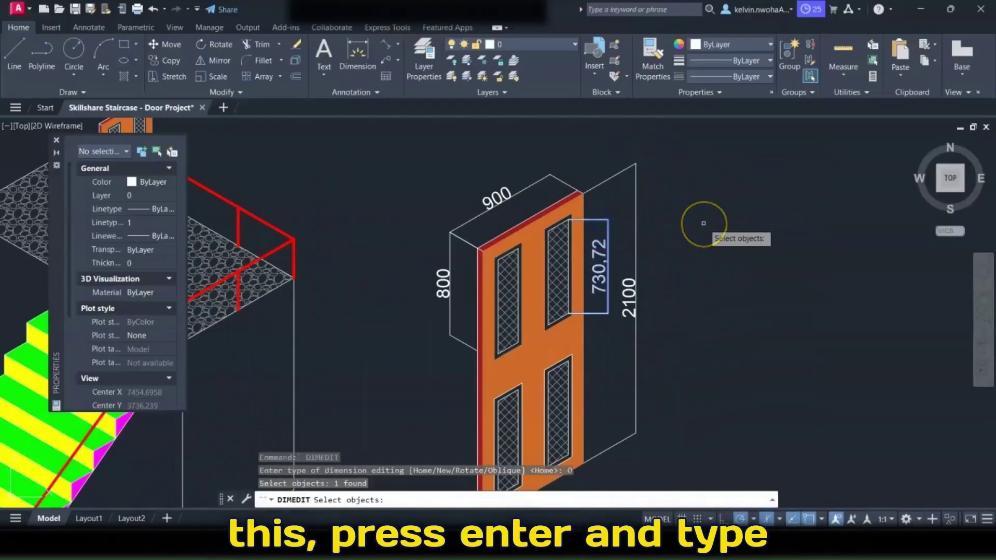
pyautogui.press('Return')
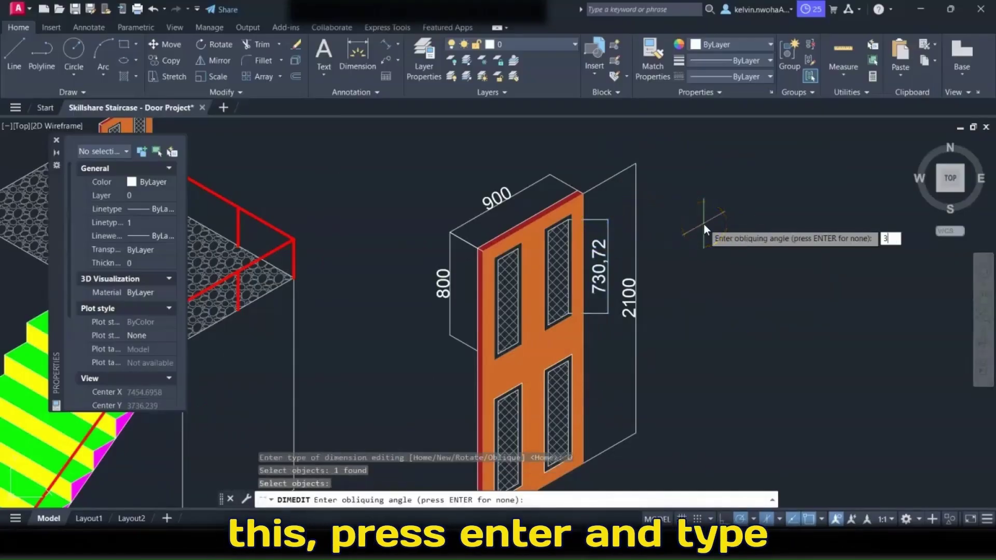
pyautogui.press('Return')
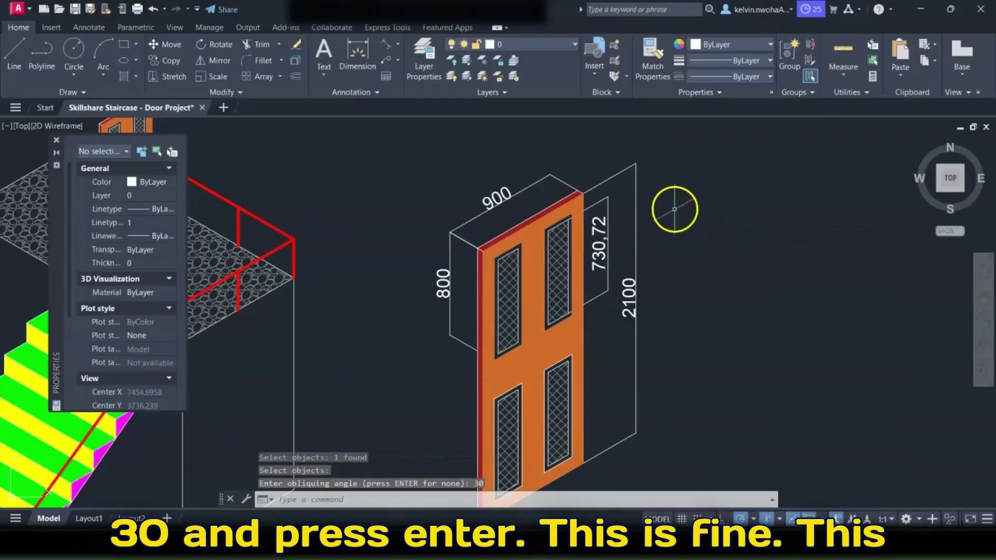
pyautogui.scroll(-3, 674, 209)
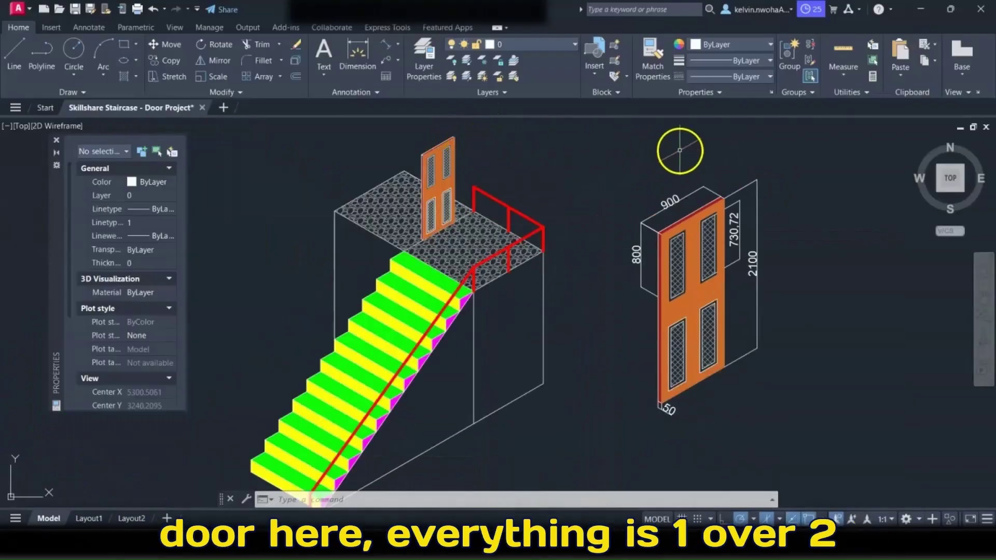
# Step: Add a 450 aligned dimension between the door's two top corners, placed above the door
pyautogui.scroll(4, 441, 167)
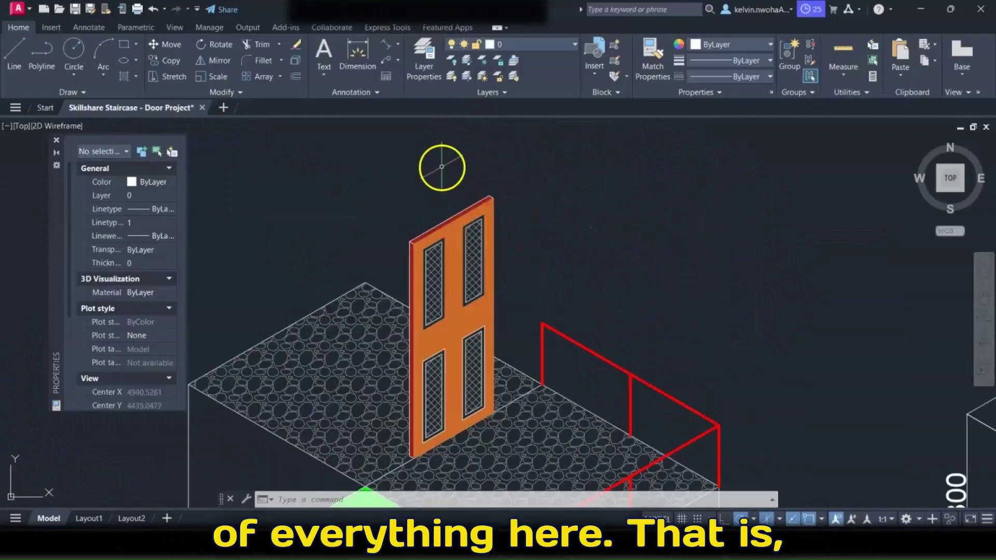
pyautogui.click(385, 46)
pyautogui.scroll(2, 410, 249)
pyautogui.click(401, 255)
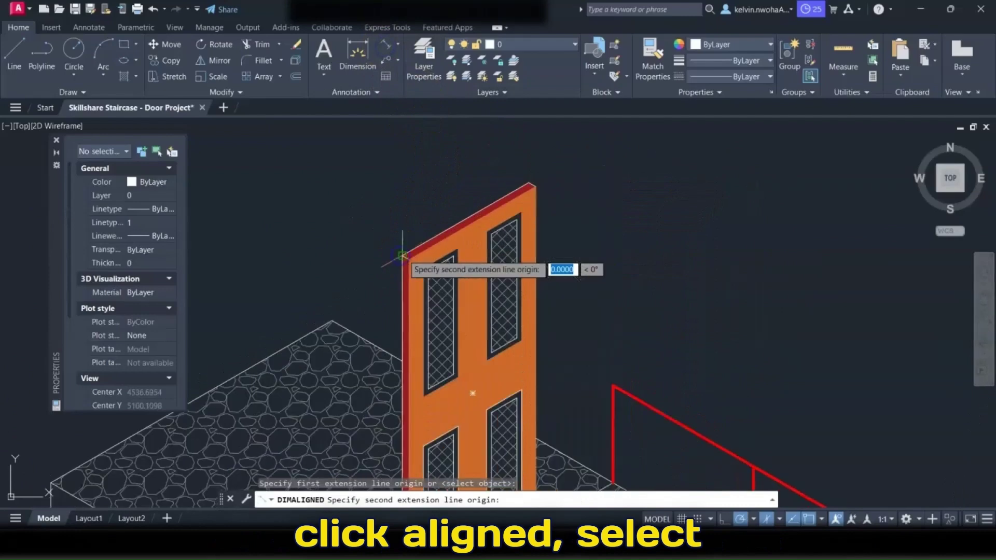
pyautogui.scroll(4, 506, 267)
pyautogui.click(533, 286)
pyautogui.scroll(-4, 564, 258)
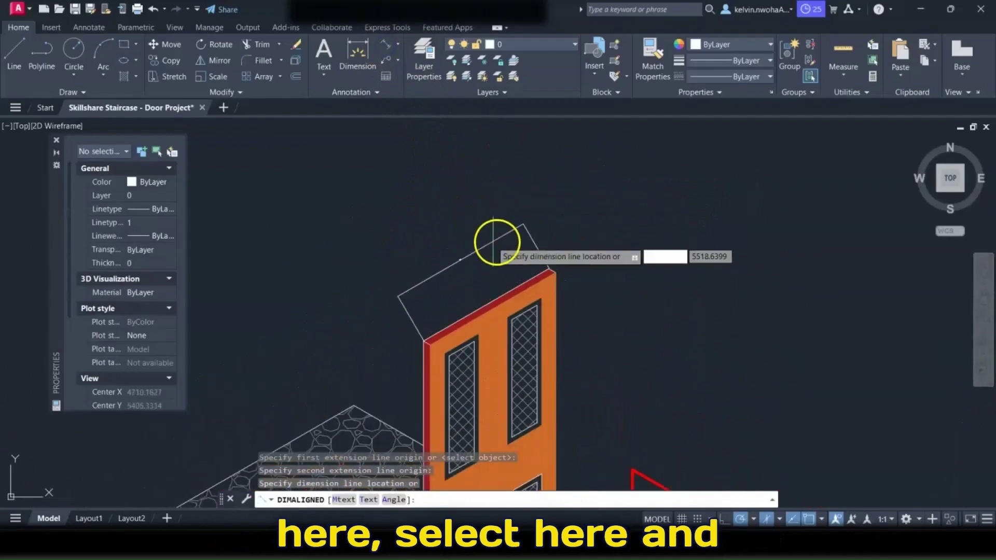
pyautogui.click(483, 277)
pyautogui.scroll(5, 477, 282)
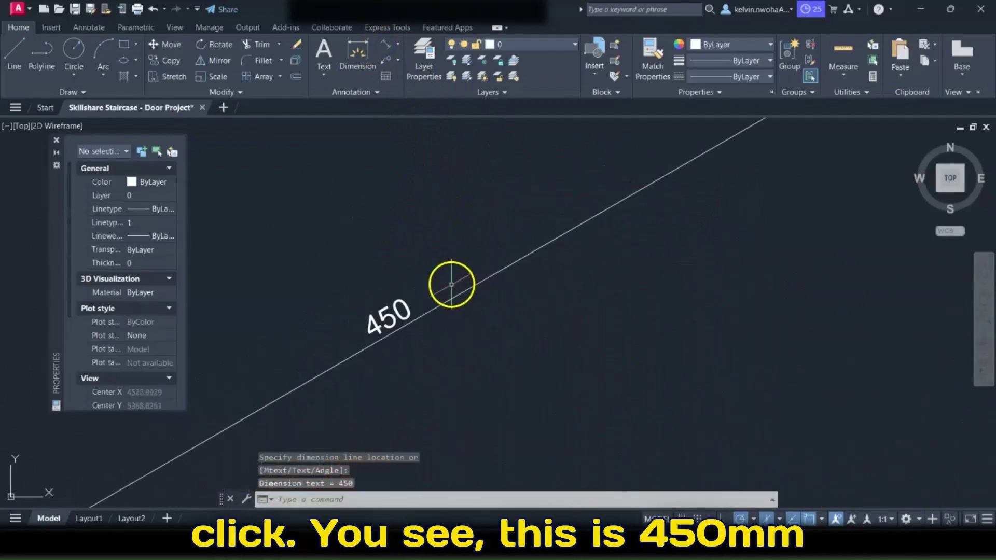
pyautogui.scroll(-5, 439, 273)
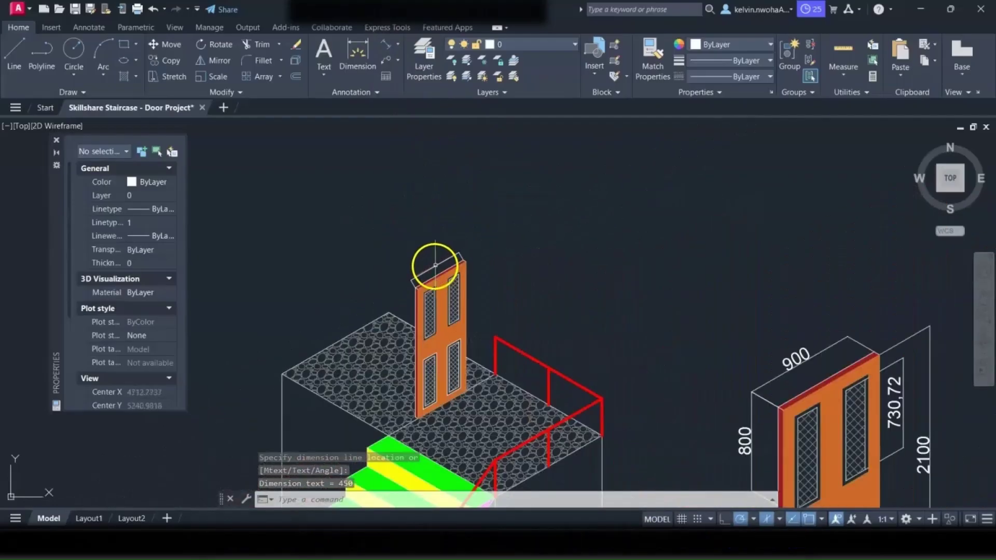
pyautogui.scroll(4, 799, 358)
pyautogui.scroll(-6, 773, 296)
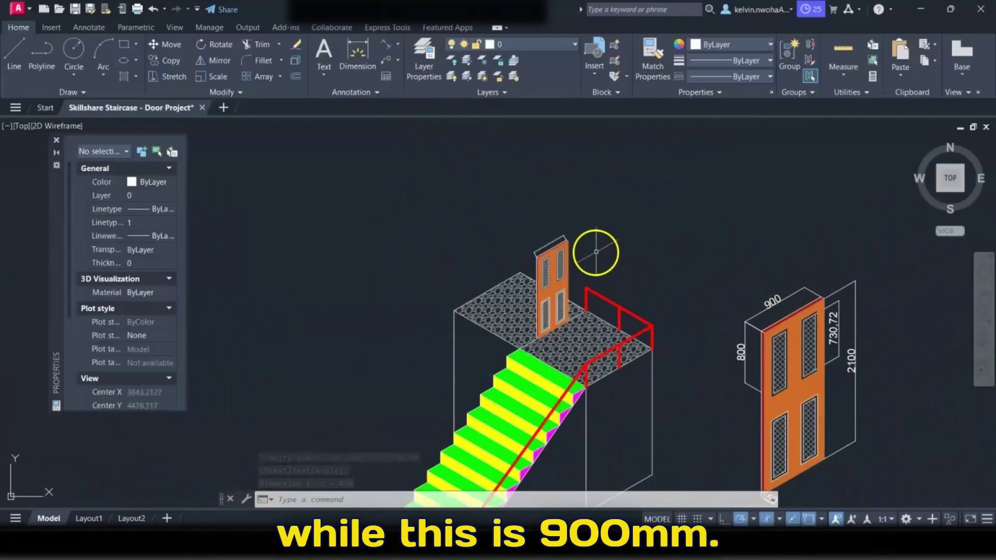
pyautogui.scroll(3, 570, 243)
pyautogui.scroll(8, 552, 238)
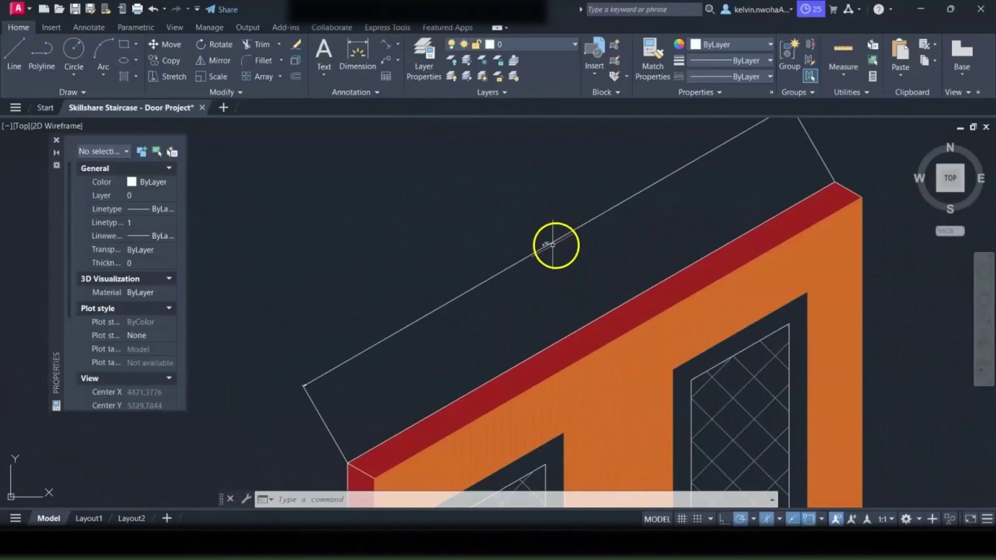
# Step: Set the door's 450 dimension text height to 100 in Properties
pyautogui.click(545, 242)
pyautogui.scroll(-8, 110, 299)
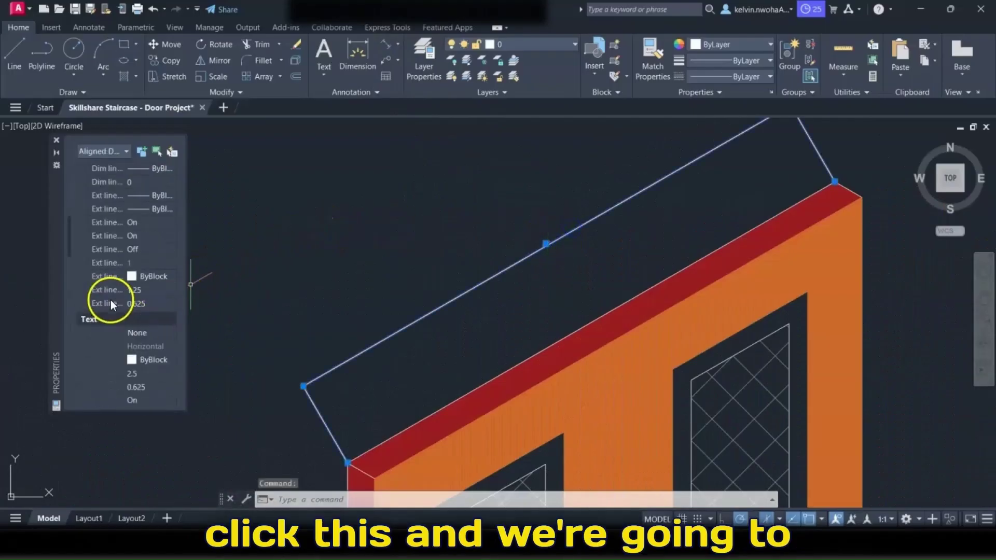
pyautogui.click(111, 304)
pyautogui.write('100')
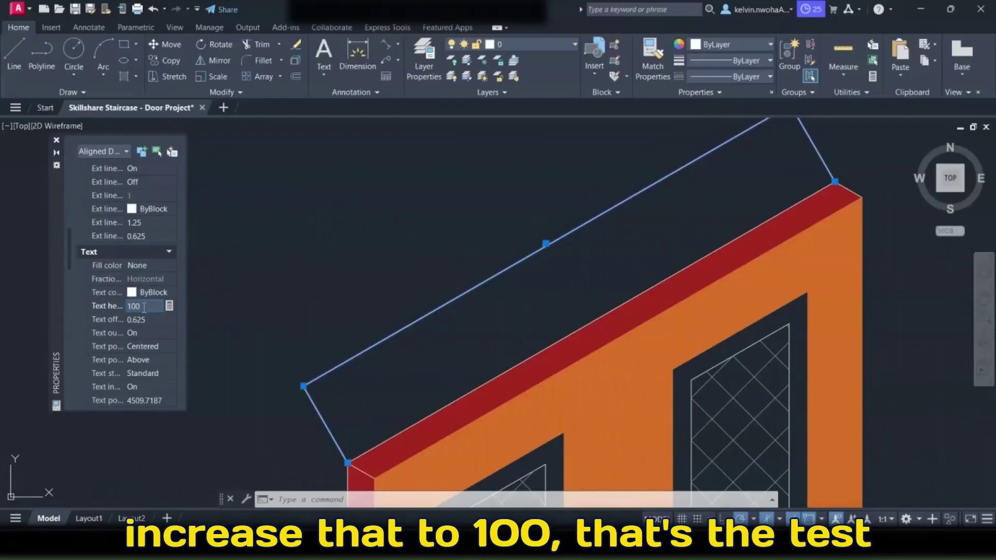
pyautogui.press('Return')
pyautogui.scroll(-5, 462, 329)
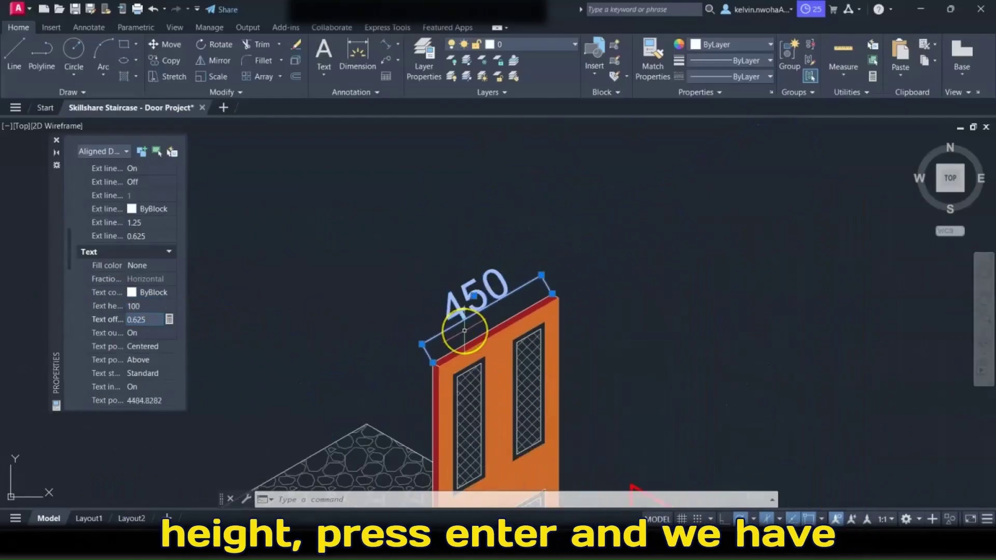
pyautogui.scroll(4, 464, 330)
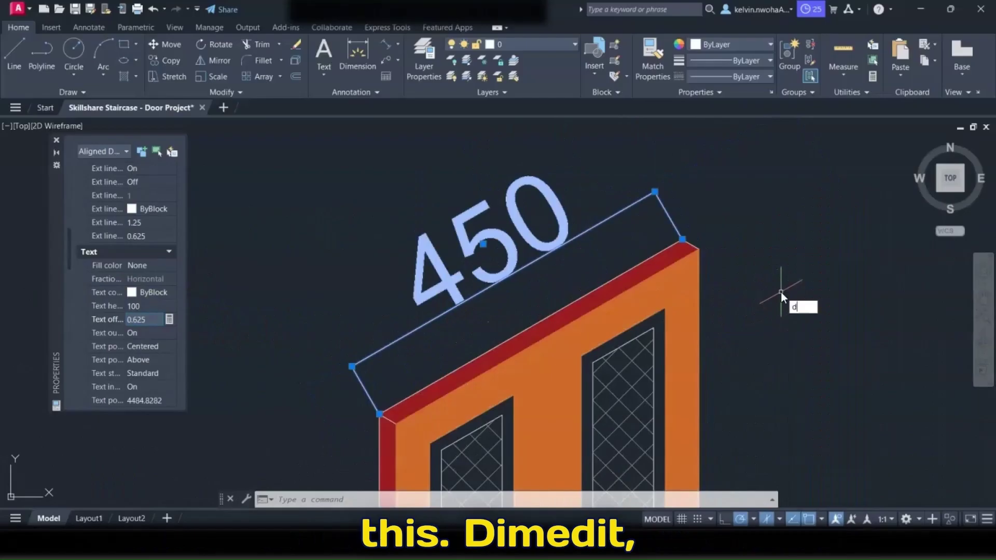
# Step: Oblique the 450 dimension at 150 degrees with DIMEDIT
pyautogui.write('it')
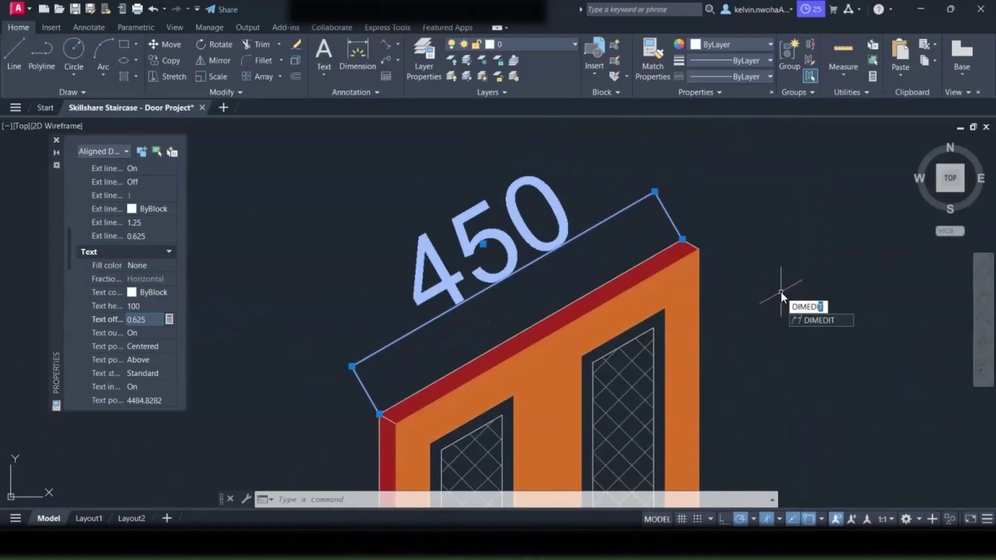
pyautogui.press('Return')
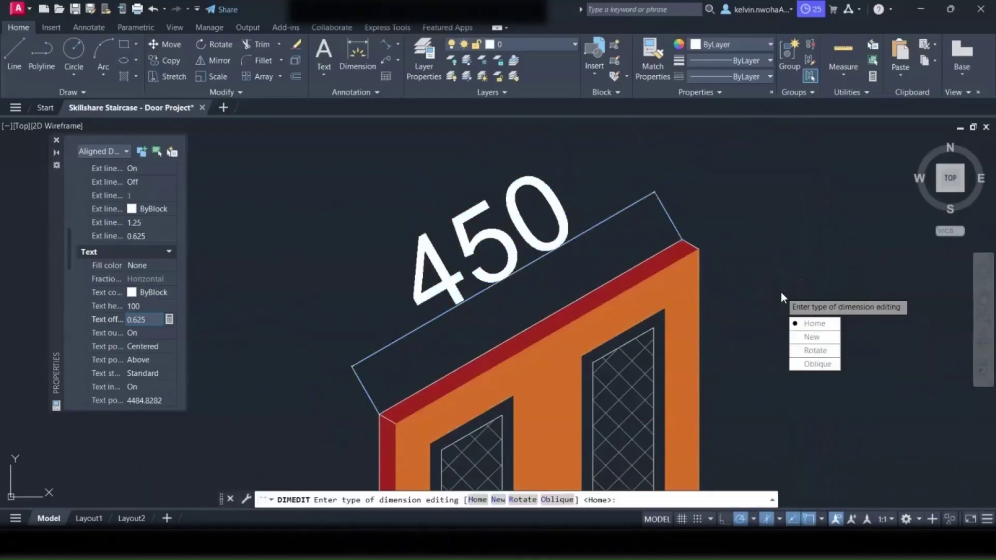
pyautogui.click(816, 364)
pyautogui.write('1')
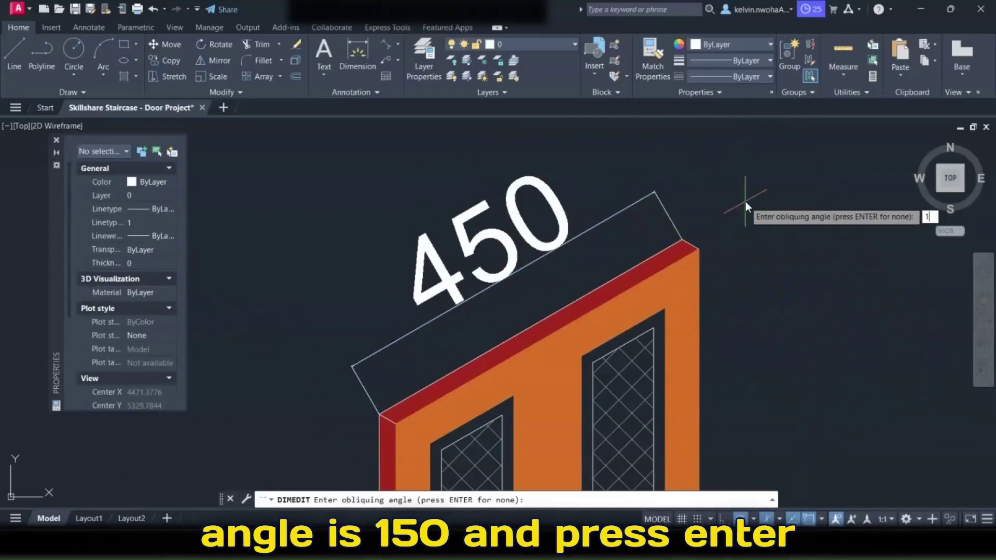
pyautogui.press('Return')
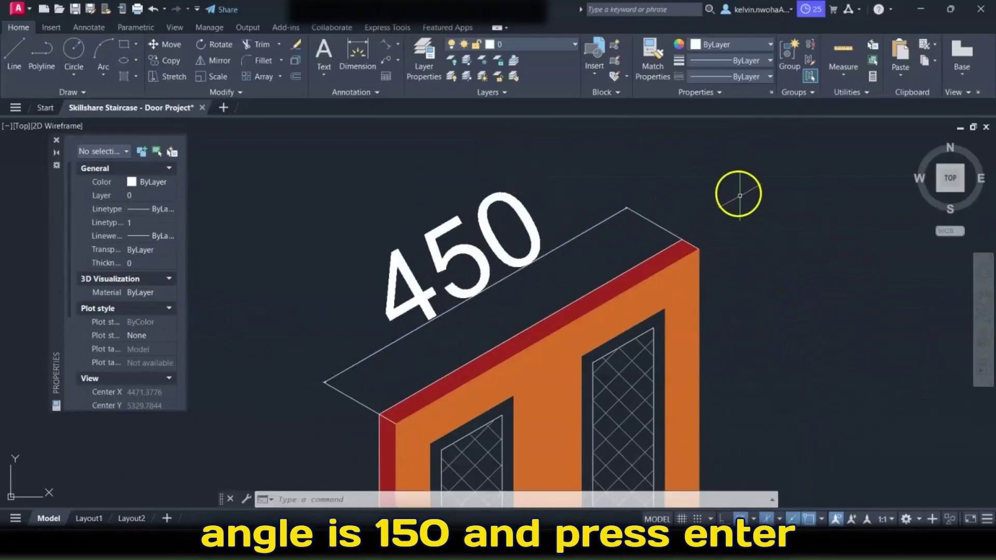
pyautogui.scroll(-5, 738, 191)
pyautogui.scroll(-3, 760, 184)
# Step: Add a 150 aligned dimension on the bottom step's riser, placed left of the step
pyautogui.moveTo(718, 467); pyautogui.dragTo(612, 311, button='middle')
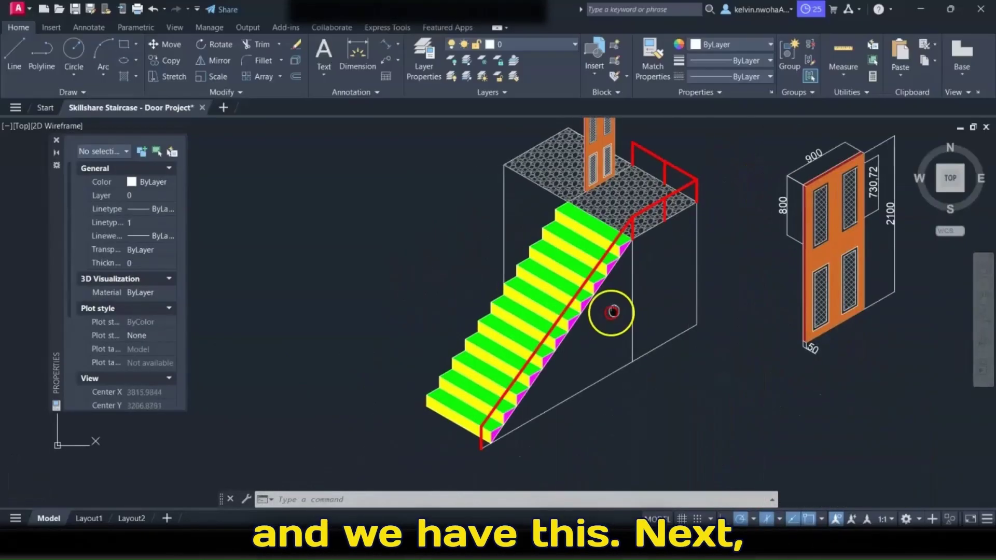
pyautogui.scroll(5, 430, 407)
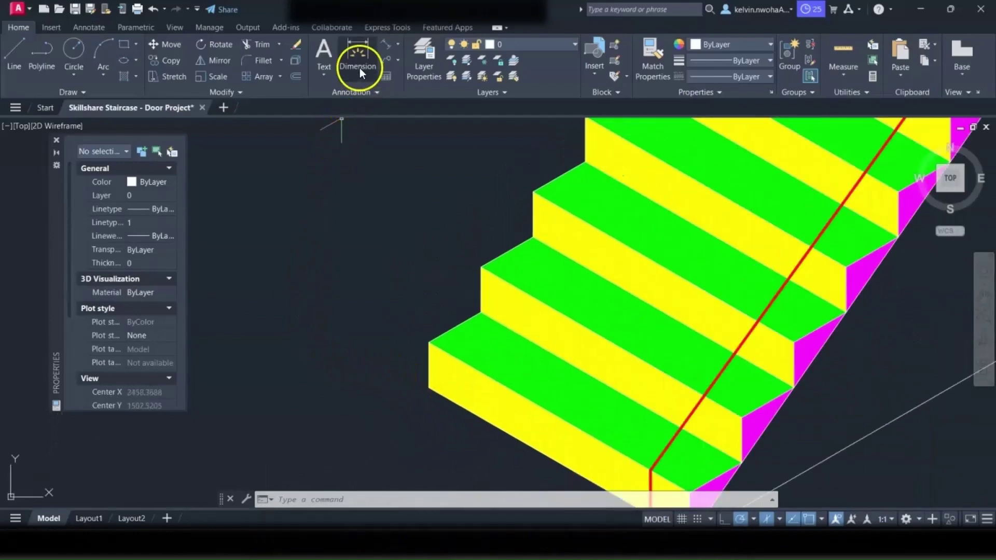
pyautogui.click(385, 46)
pyautogui.scroll(3, 433, 395)
pyautogui.click(418, 399)
pyautogui.scroll(2, 410, 288)
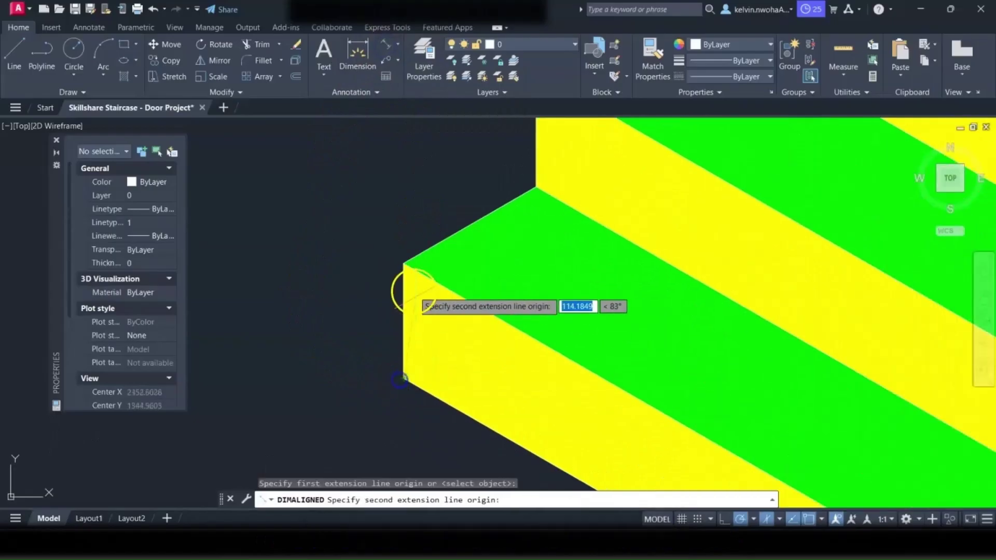
pyautogui.click(405, 264)
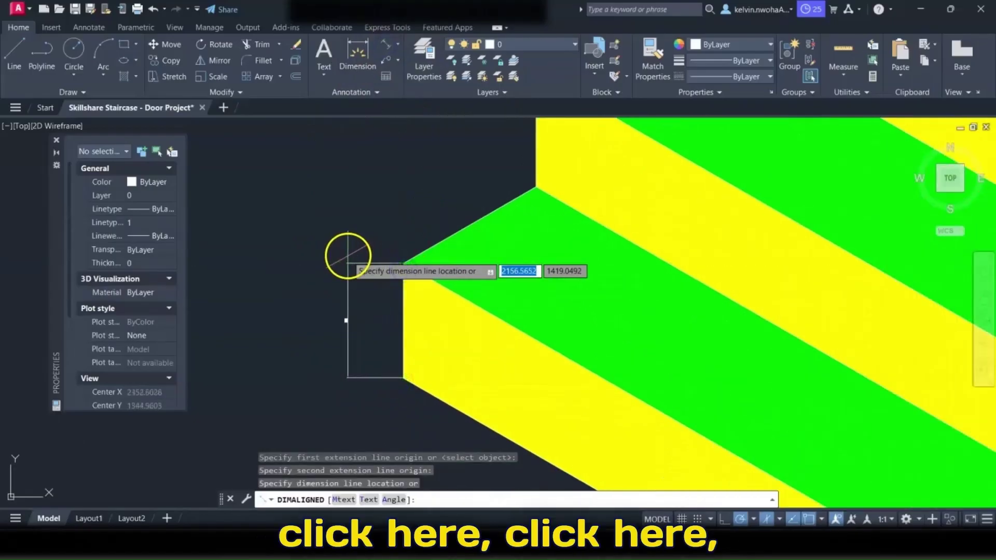
pyautogui.click(347, 256)
pyautogui.scroll(4, 334, 334)
pyautogui.scroll(-6, 464, 352)
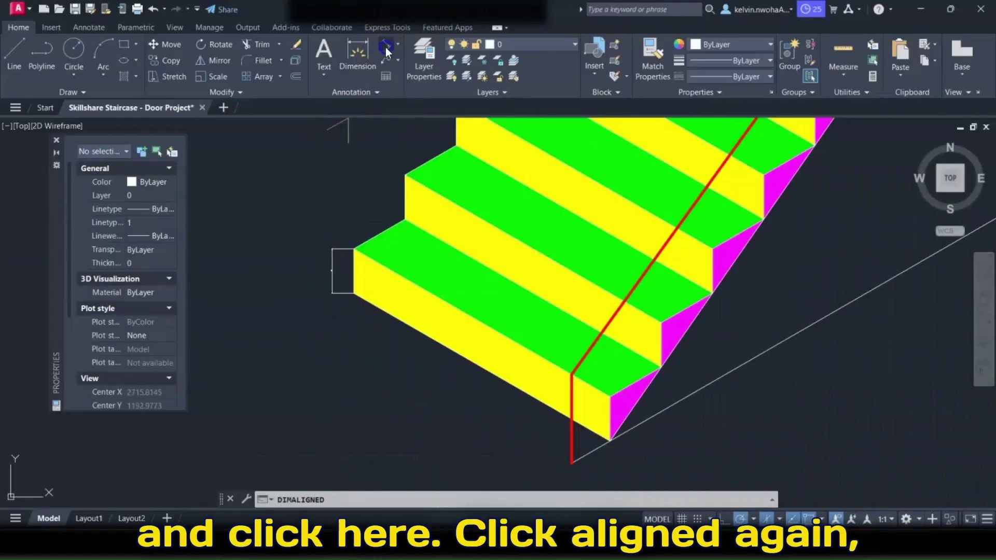
# Step: Add a 1000 aligned dimension along the bottom step's front edge, below the stair
pyautogui.press('Return')
pyautogui.scroll(5, 362, 270)
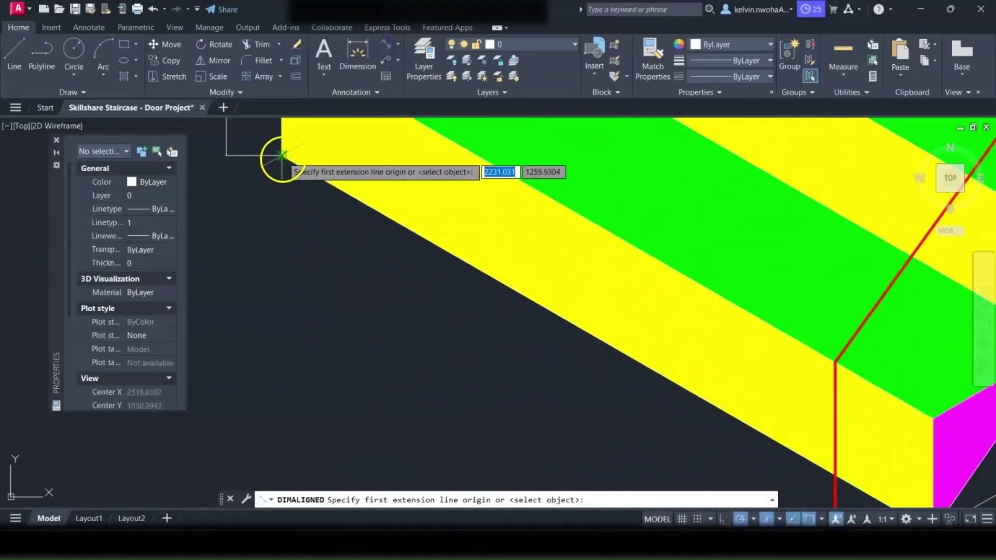
pyautogui.click(281, 154)
pyautogui.scroll(-5, 511, 334)
pyautogui.scroll(6, 555, 311)
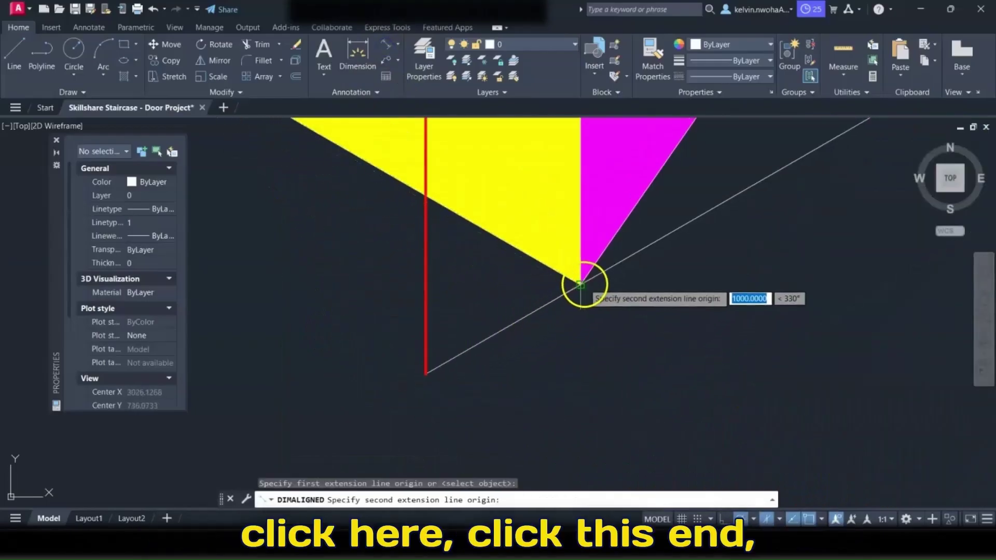
pyautogui.click(582, 284)
pyautogui.scroll(-4, 583, 284)
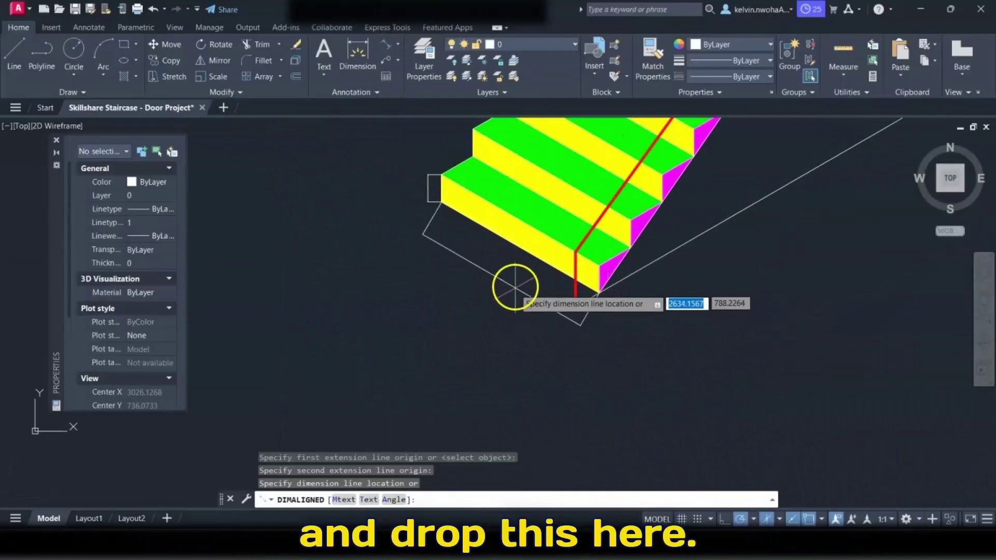
pyautogui.click(514, 268)
pyautogui.scroll(-5, 510, 268)
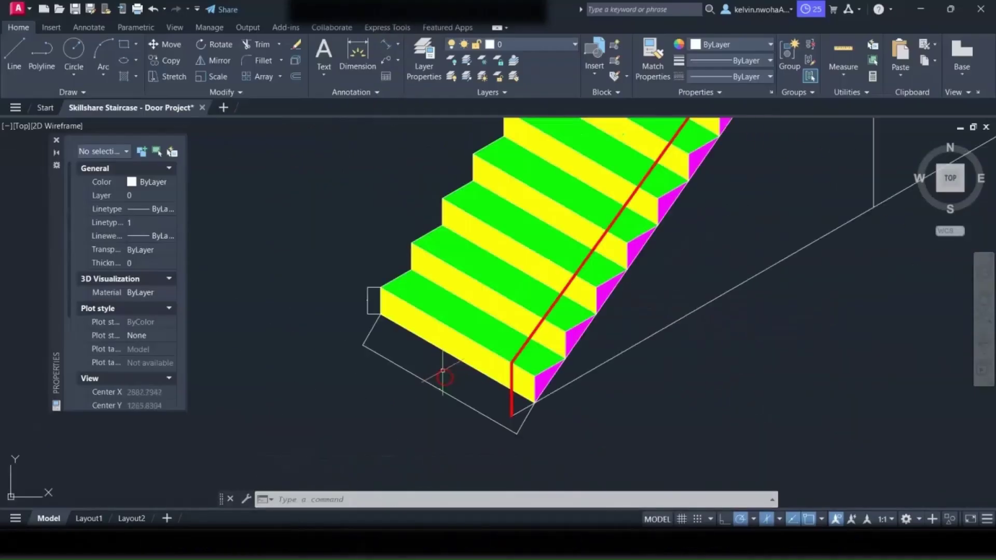
pyautogui.scroll(6, 506, 218)
# Step: Add an aligned dimension along the paving, from its left corner to its top corner
pyautogui.press('Return')
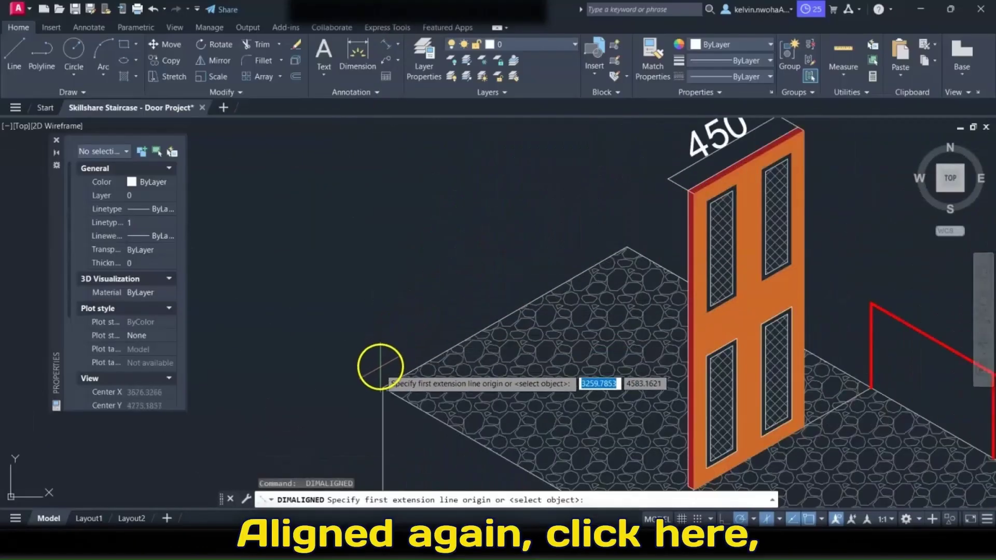
pyautogui.click(383, 387)
pyautogui.click(590, 244)
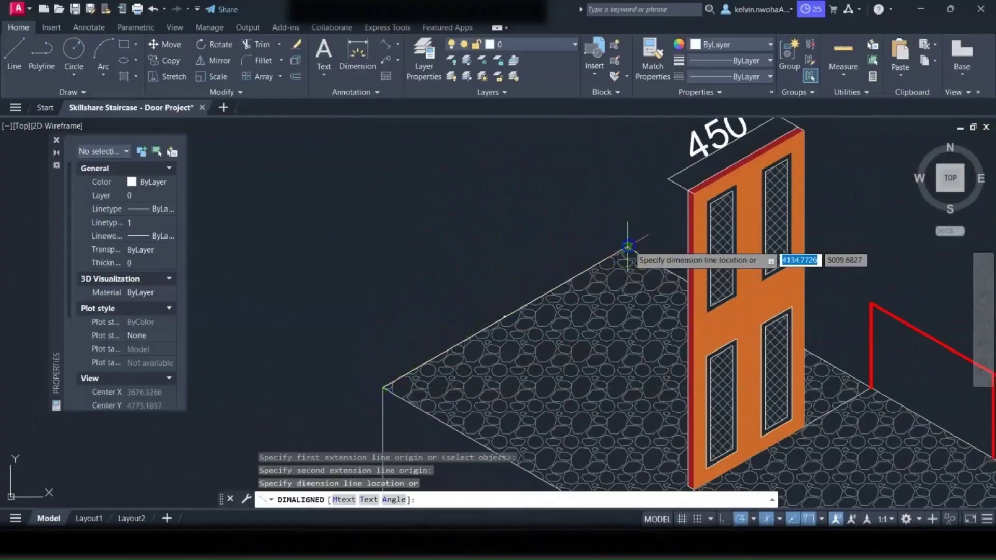
pyautogui.scroll(-3, 597, 228)
pyautogui.scroll(-3, 524, 207)
pyautogui.click(474, 223)
pyautogui.scroll(-3, 451, 217)
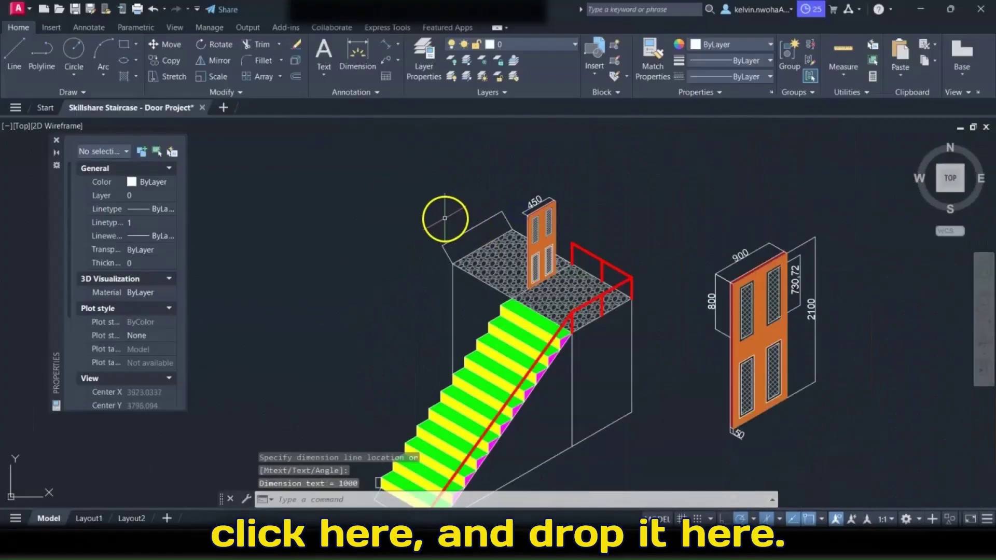
# Step: Add a 1650 aligned dimension beside the tall landing support
pyautogui.press('Return')
pyautogui.scroll(4, 571, 247)
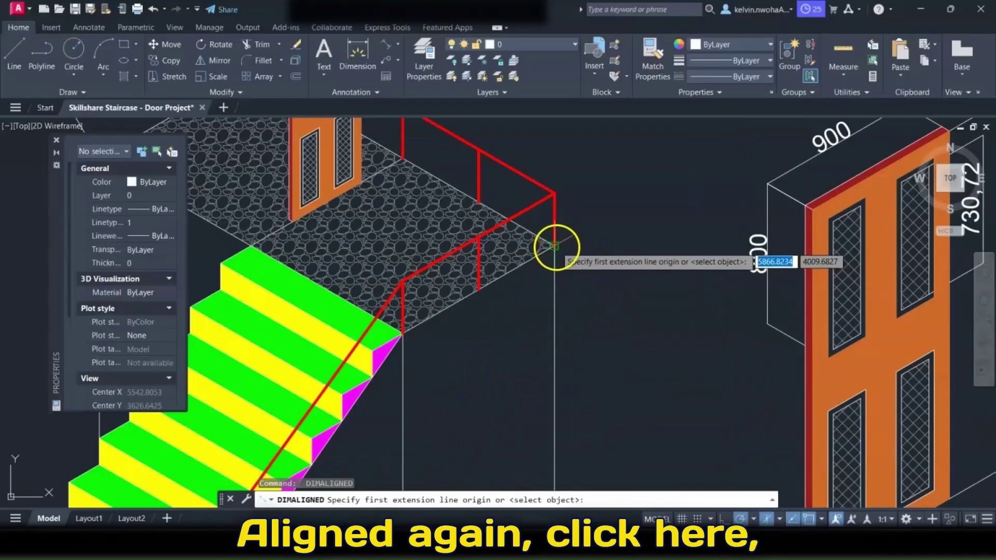
pyautogui.click(553, 245)
pyautogui.scroll(-5, 555, 249)
pyautogui.scroll(6, 549, 305)
pyautogui.click(548, 313)
pyautogui.scroll(-5, 548, 314)
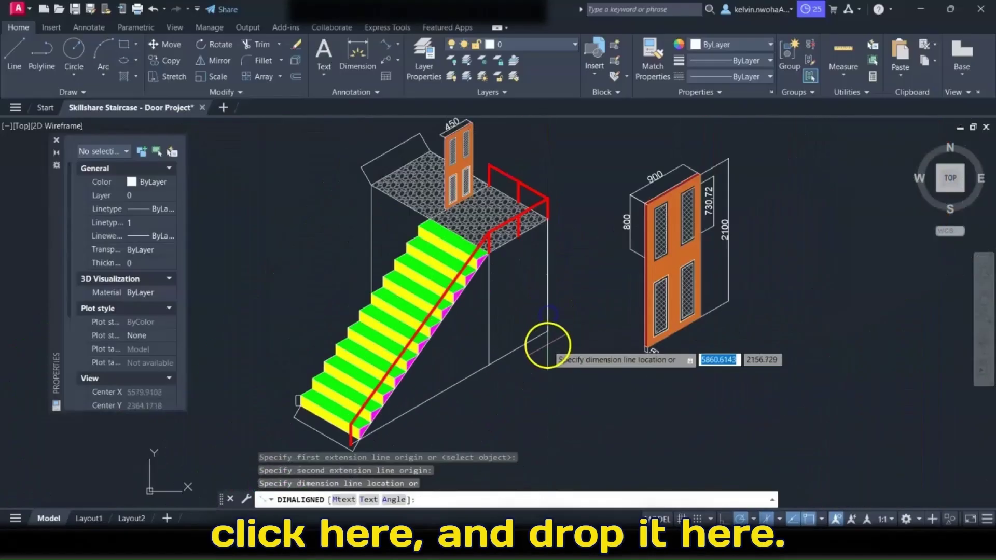
pyautogui.click(568, 323)
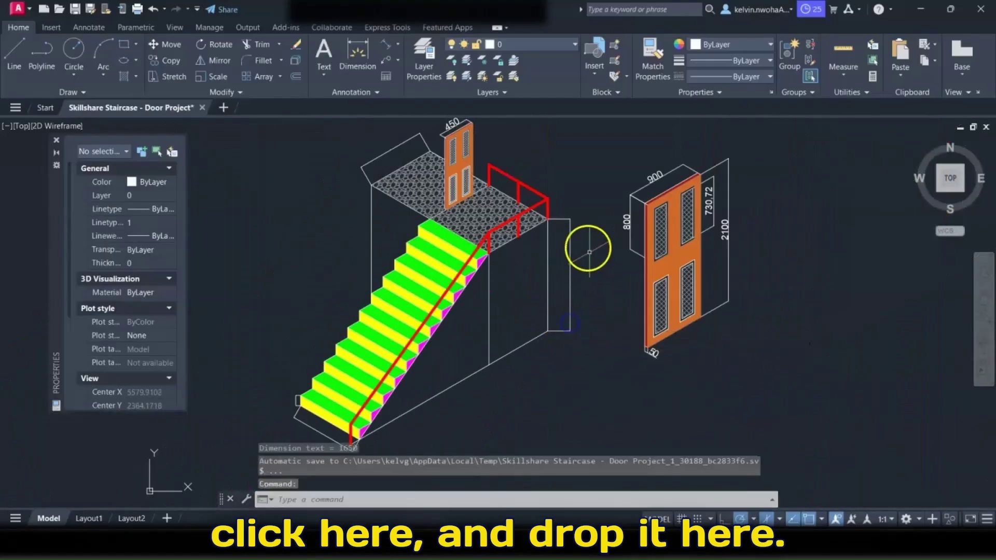
# Step: Add a 1000 aligned dimension along the railing's top edge, placed above it
pyautogui.press('Return')
pyautogui.scroll(3, 551, 144)
pyautogui.scroll(3, 441, 197)
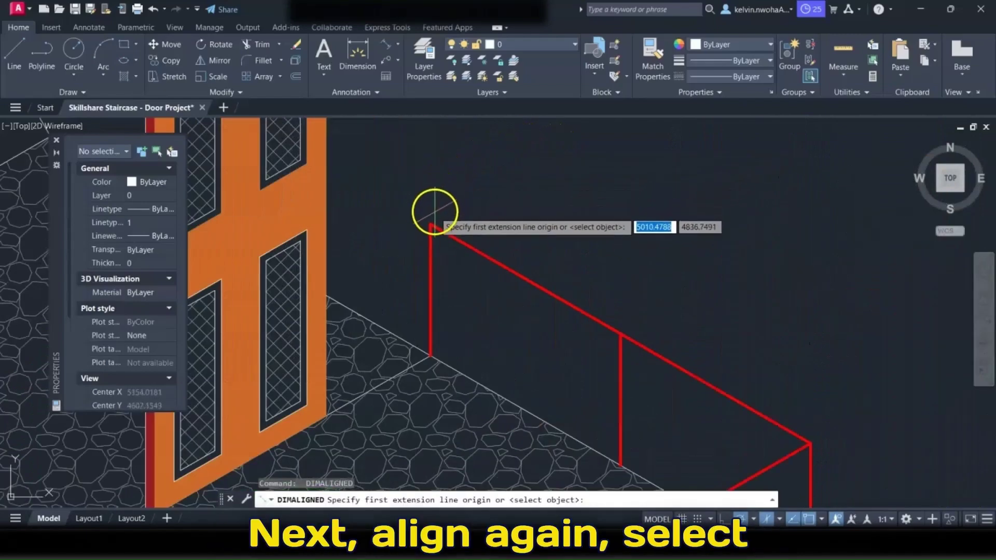
pyautogui.click(432, 224)
pyautogui.scroll(-4, 434, 223)
pyautogui.scroll(1, 527, 277)
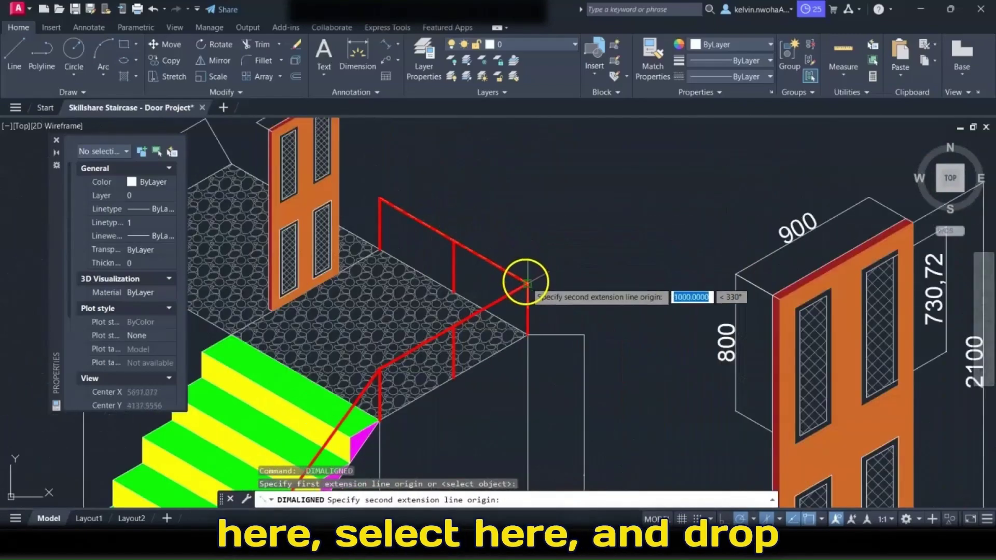
pyautogui.click(526, 284)
pyautogui.click(551, 256)
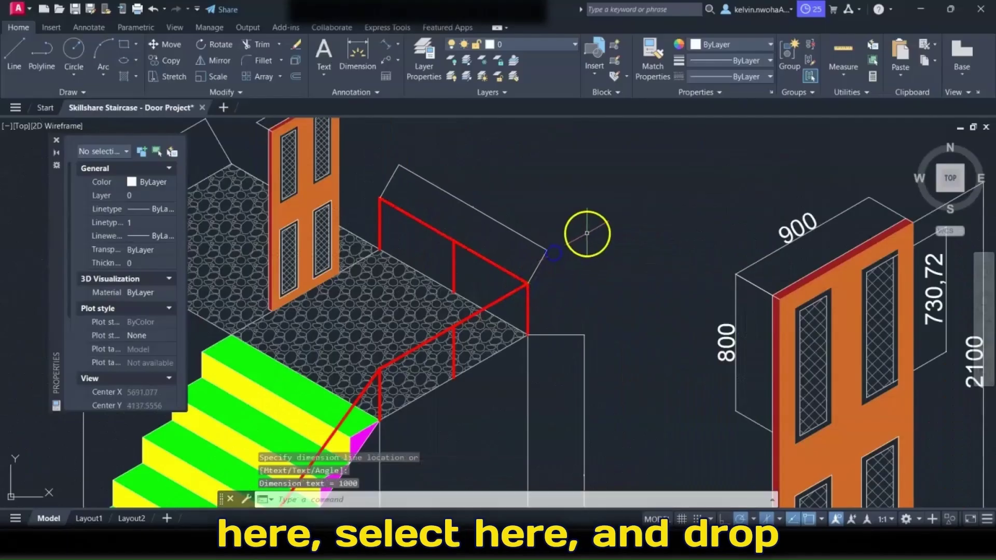
pyautogui.scroll(-4, 585, 230)
pyautogui.scroll(3, 451, 226)
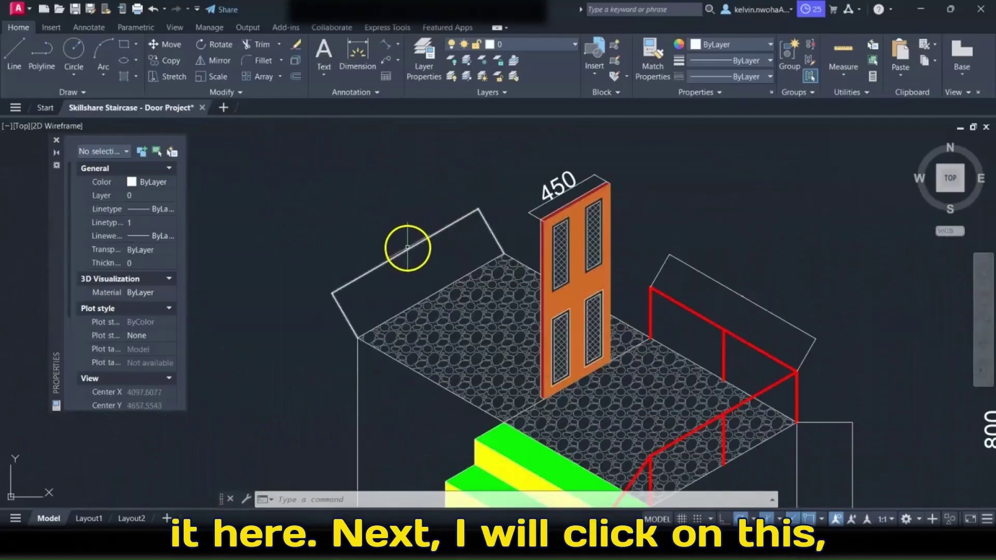
# Step: Select the landing, 1650, bottom 1000 and 150 staircase dimensions together
pyautogui.click(407, 248)
pyautogui.click(711, 278)
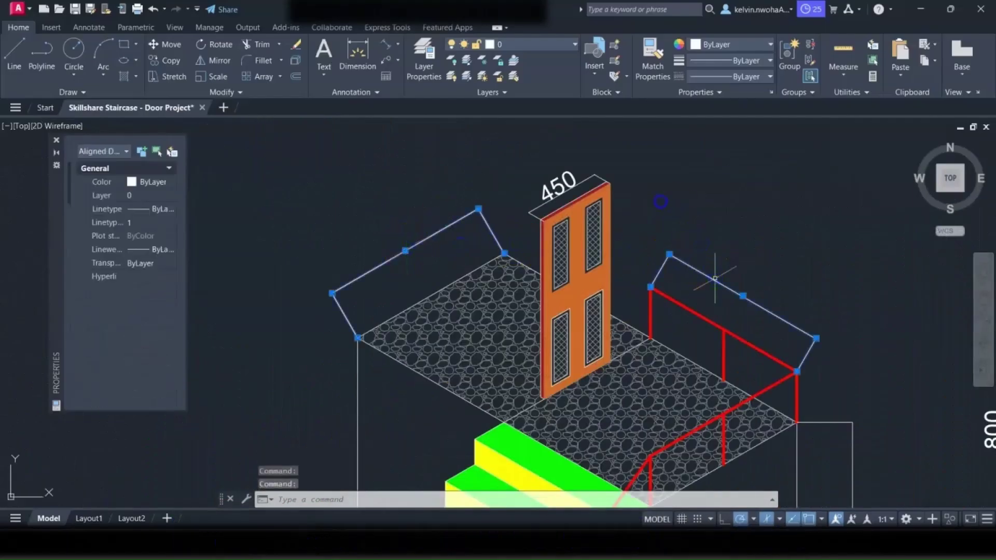
pyautogui.scroll(-2, 707, 278)
pyautogui.scroll(-2, 777, 338)
pyautogui.click(665, 306)
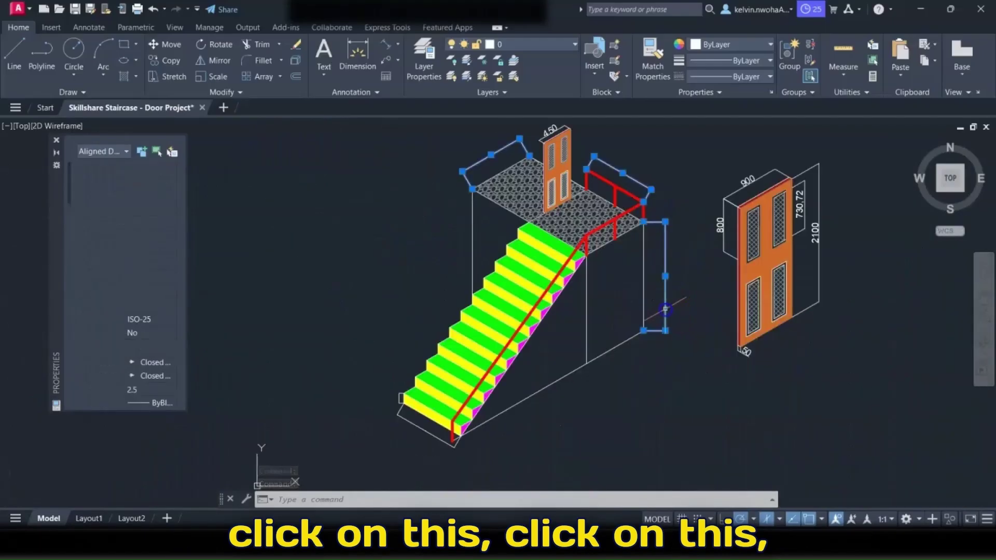
pyautogui.scroll(3, 413, 434)
pyautogui.click(412, 434)
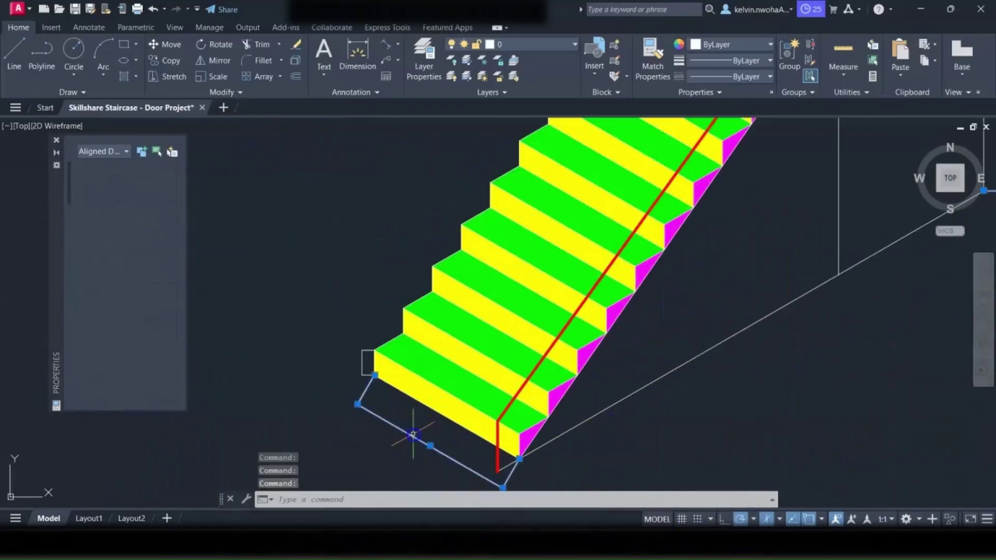
pyautogui.click(362, 348)
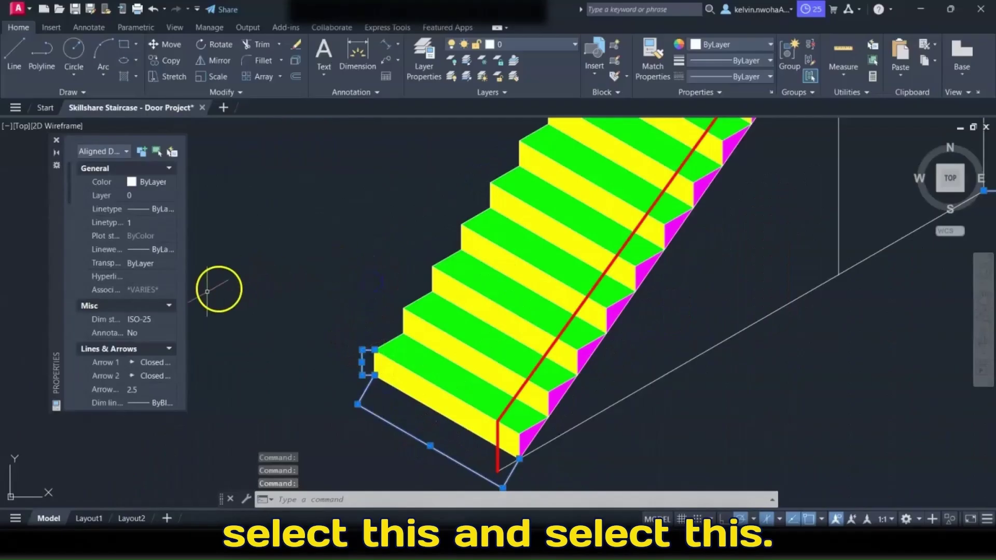
pyautogui.scroll(-10, 123, 294)
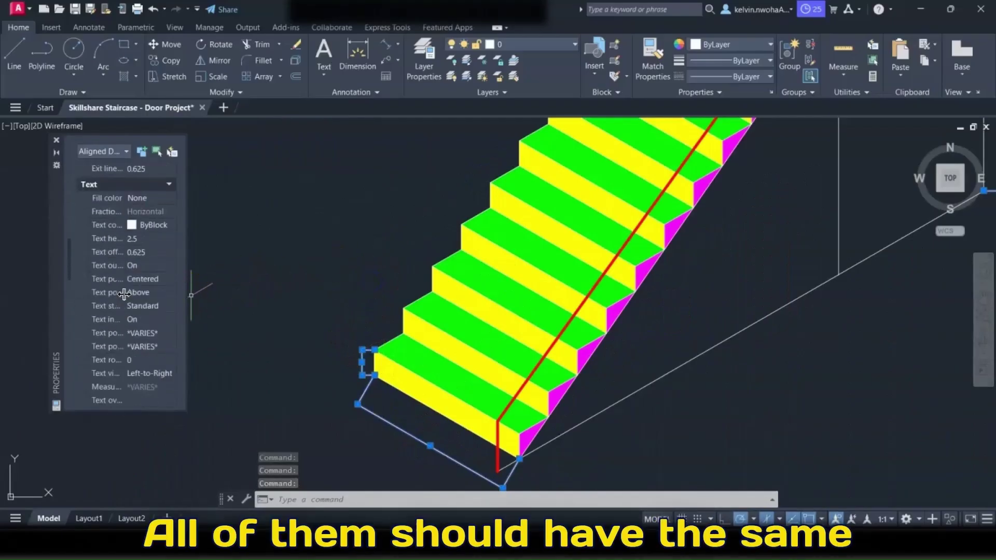
# Step: Set the selected dimensions' text height to 100, then clear the selection
pyautogui.click(143, 239)
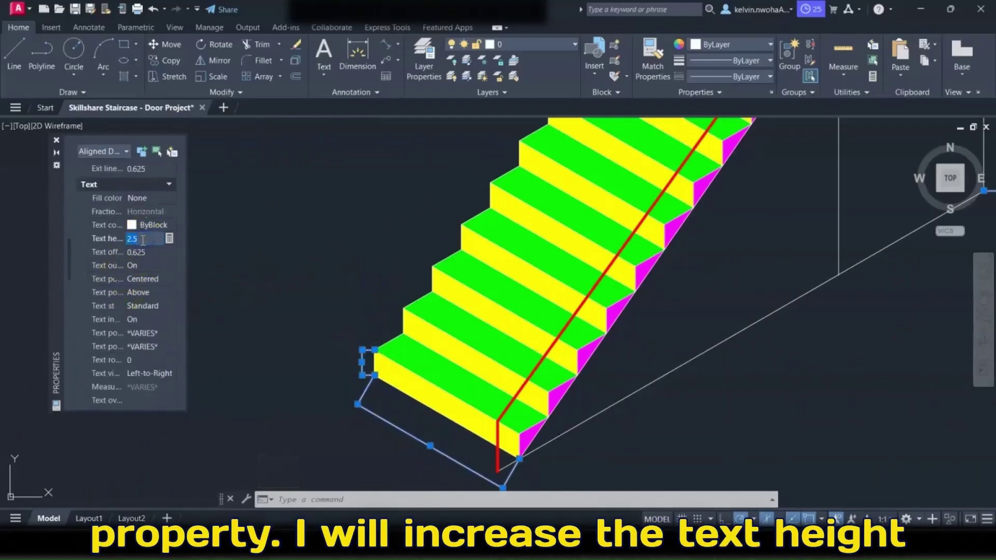
pyautogui.write('100')
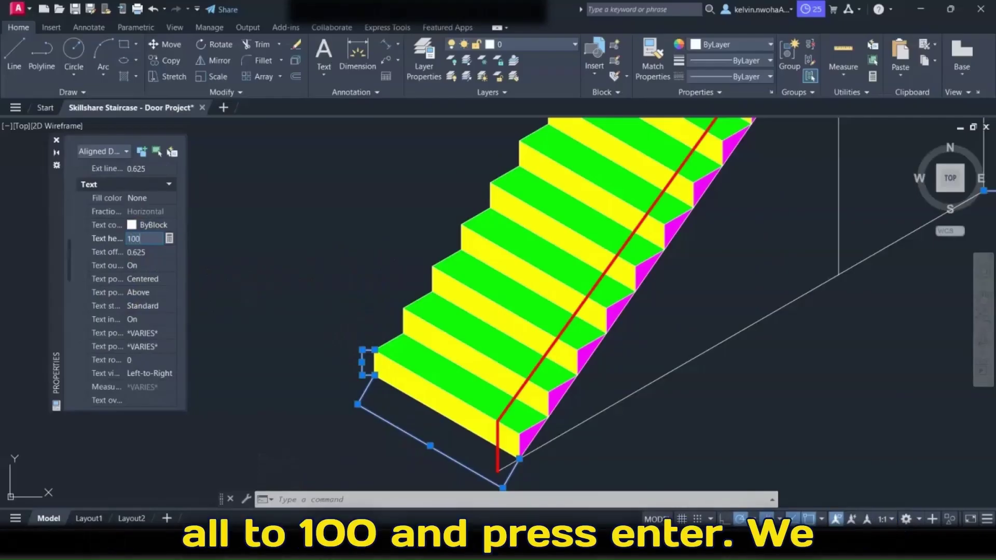
pyautogui.press('Return')
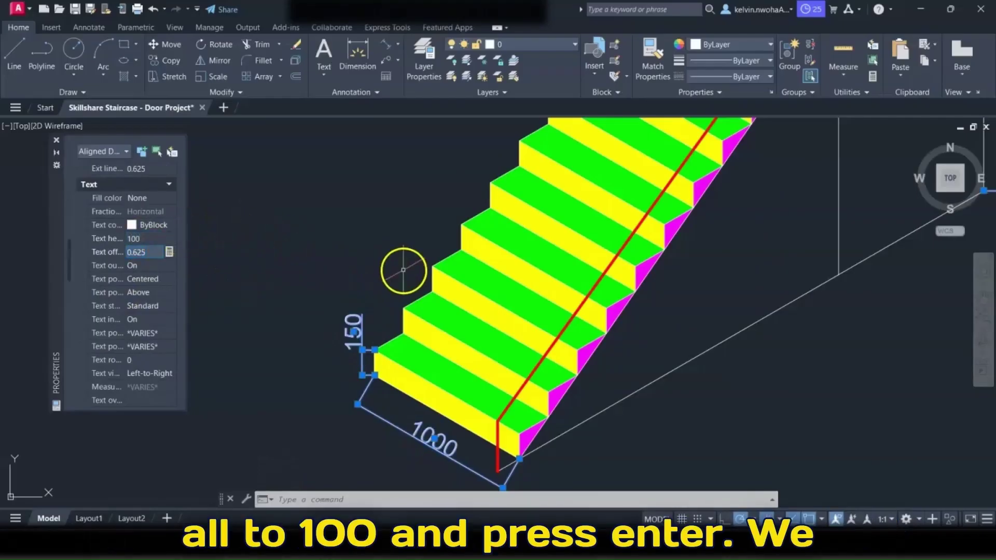
pyautogui.scroll(-5, 403, 270)
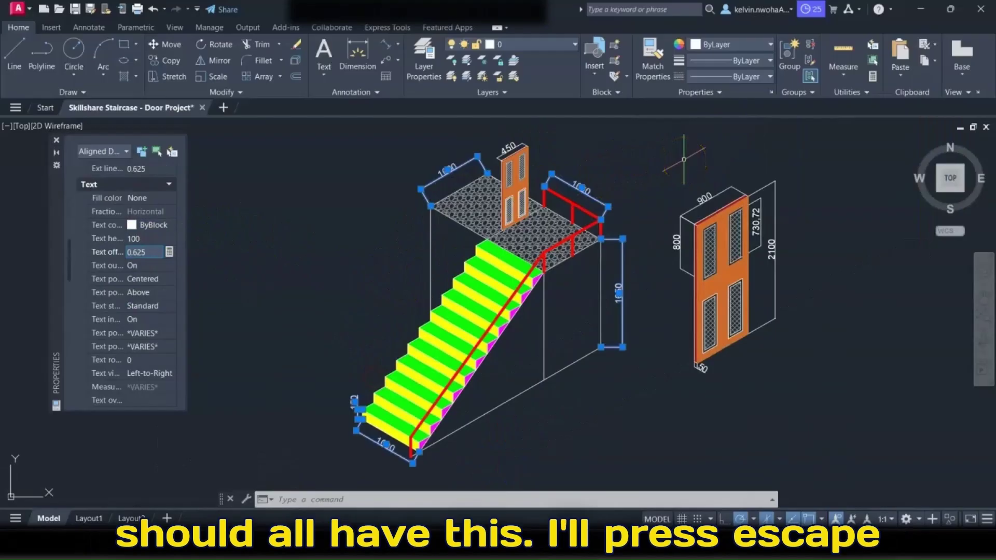
pyautogui.press('Escape')
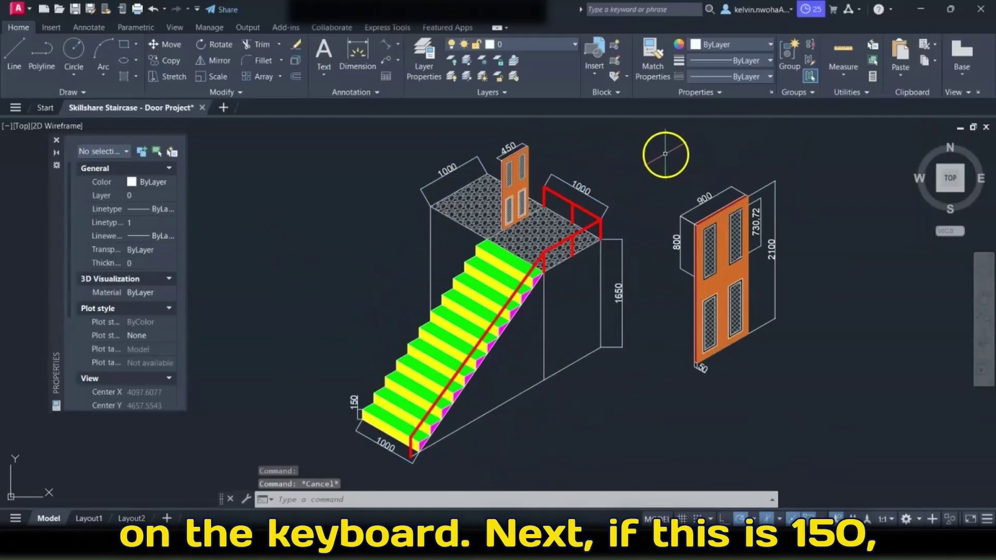
pyautogui.scroll(2, 448, 137)
pyautogui.scroll(2, 529, 153)
# Step: Oblique the 1000 dimension on the landing's left edge at 150 degrees using DIMEDIT
pyautogui.scroll(-3, 555, 149)
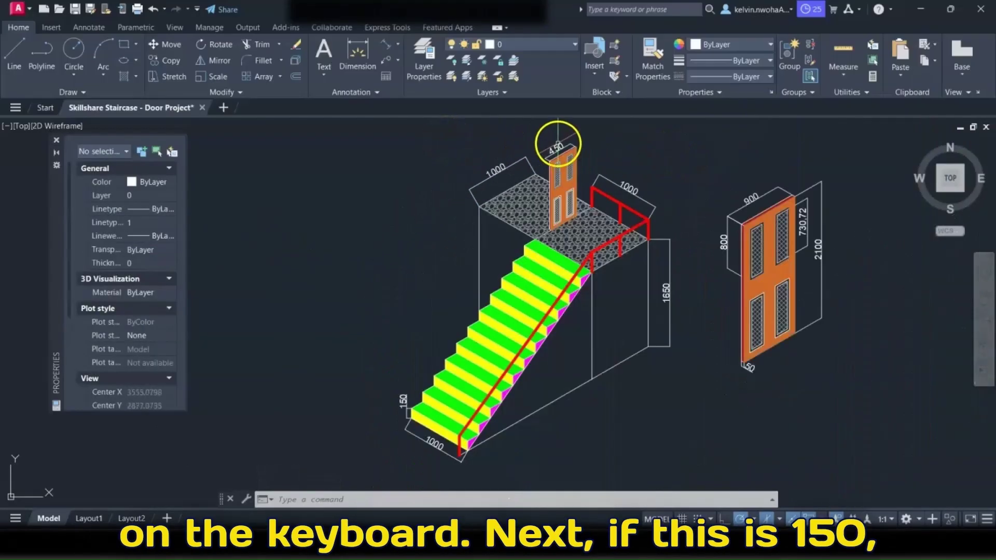
pyautogui.scroll(2, 480, 175)
pyautogui.scroll(-3, 483, 179)
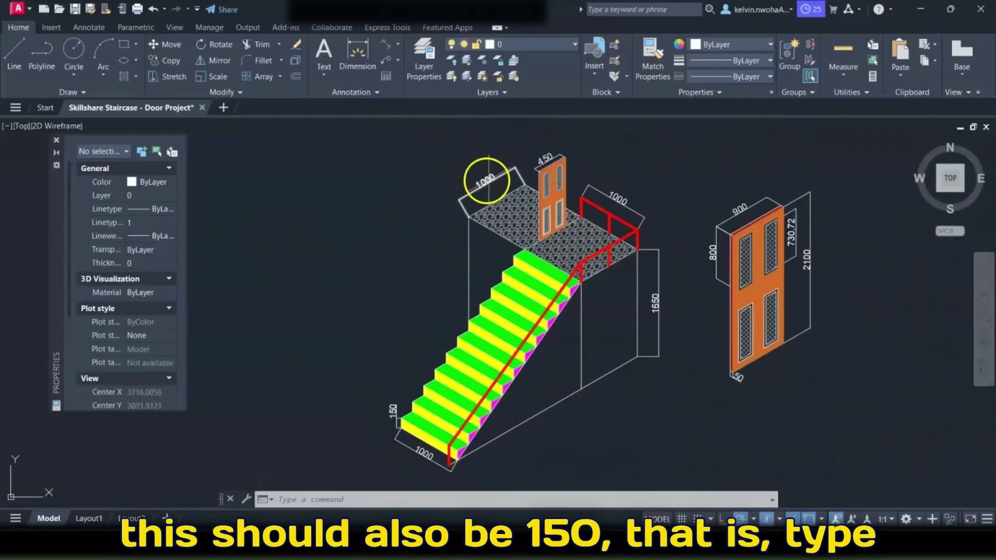
pyautogui.scroll(3, 521, 191)
pyautogui.write('DIMEDIT')
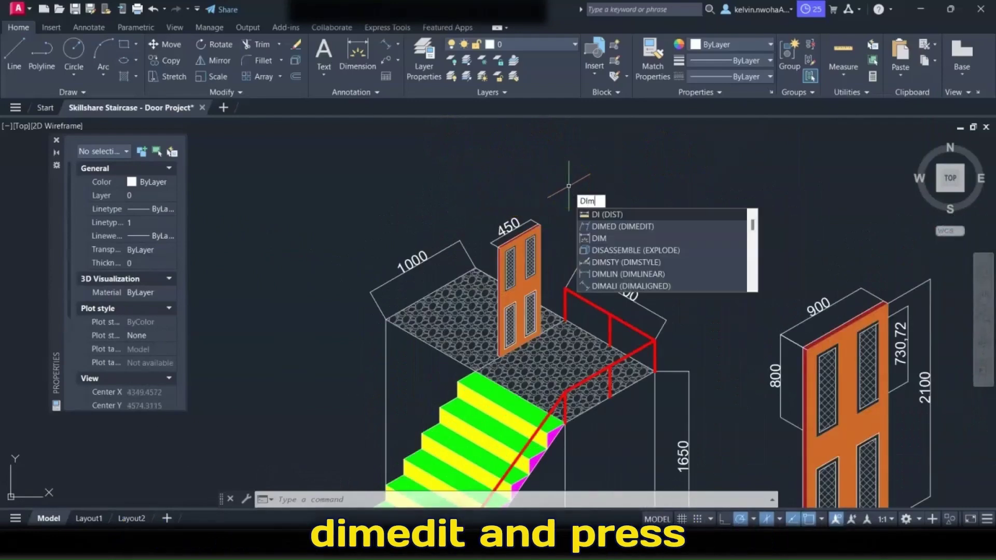
pyautogui.press('Return')
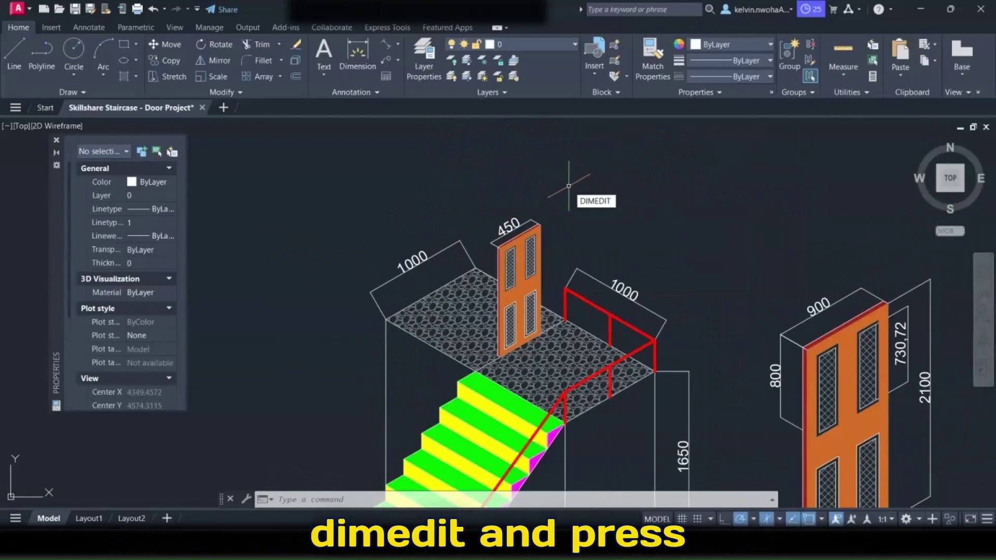
pyautogui.click(613, 259)
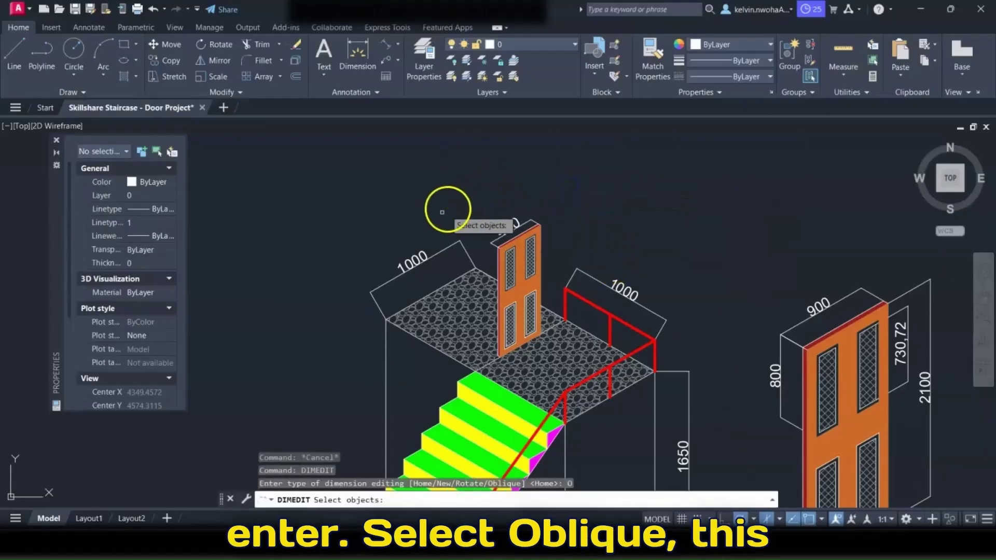
pyautogui.click(418, 256)
pyautogui.scroll(-2, 421, 199)
pyautogui.moveTo(422, 196)
pyautogui.mouseDown(button='middle')
pyautogui.moveTo(449, 164)
pyautogui.moveTo(471, 161)
pyautogui.mouseUp(button='middle')
pyautogui.press('Return')
pyautogui.scroll(2, 451, 169)
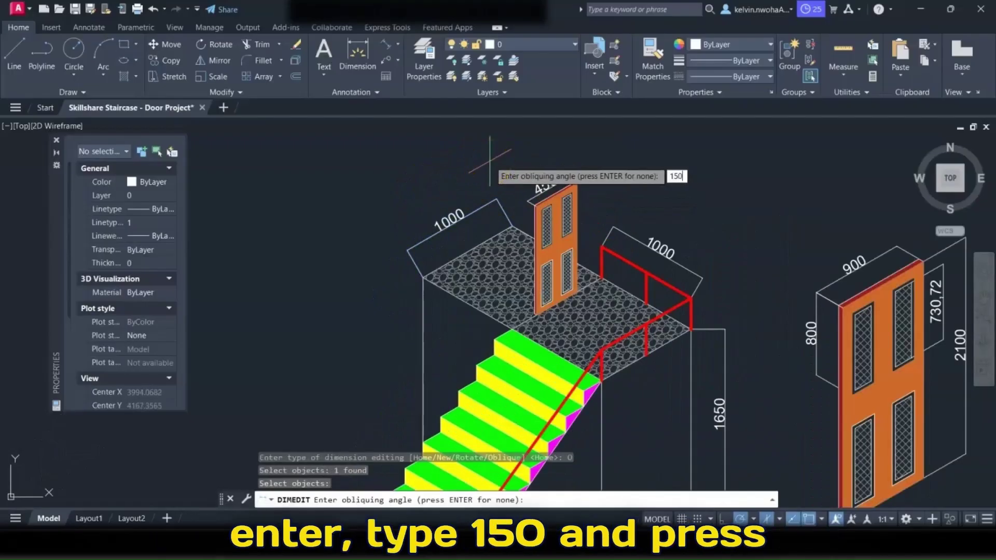
pyautogui.press('Return')
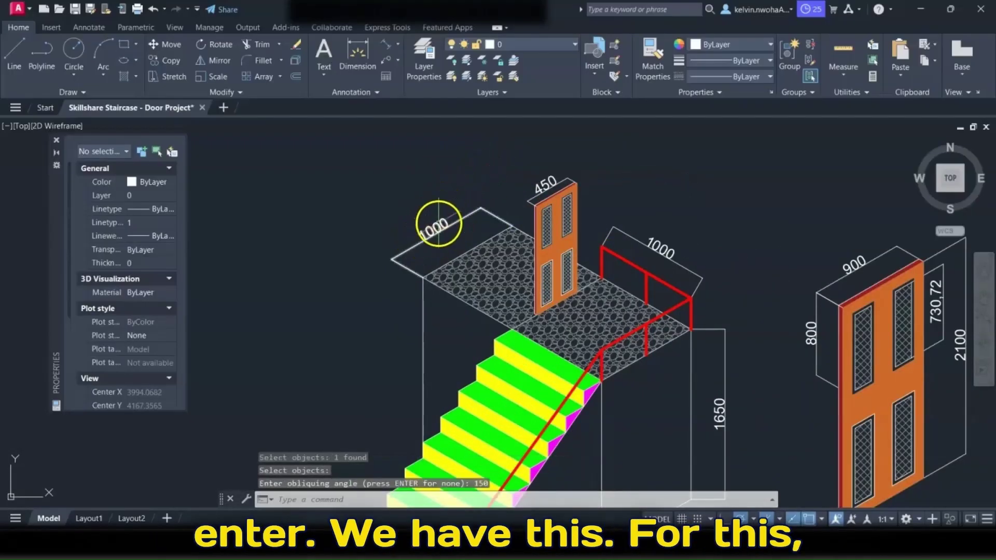
pyautogui.scroll(4, 633, 211)
# Step: Oblique the 1000 dimension above the railing at 30 degrees with DIMEDIT
pyautogui.click(13, 52)
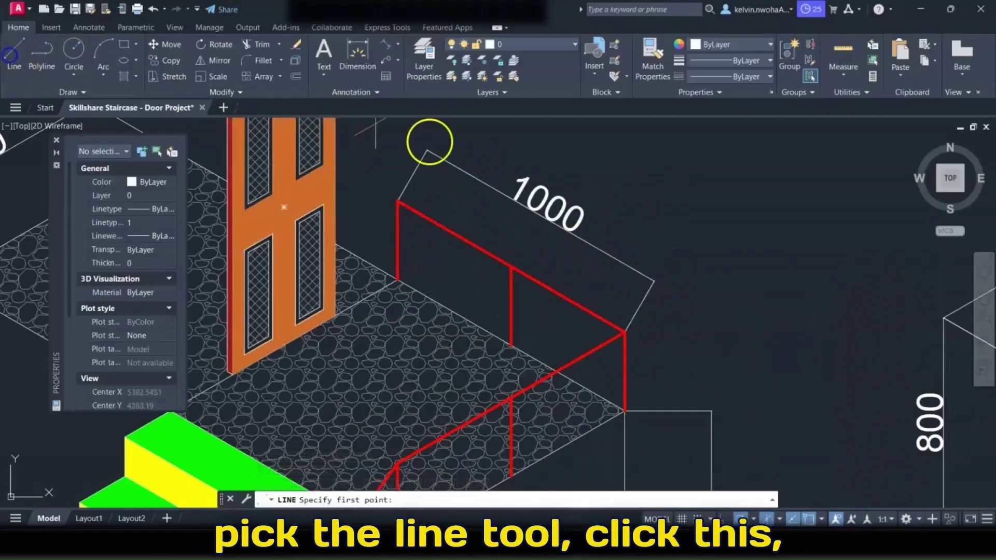
pyautogui.click(625, 333)
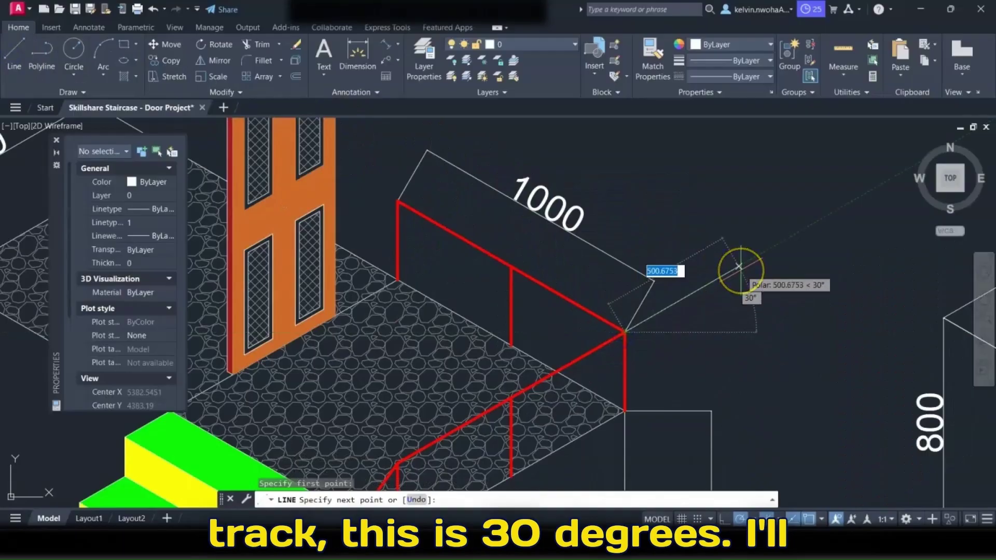
pyautogui.press('Escape')
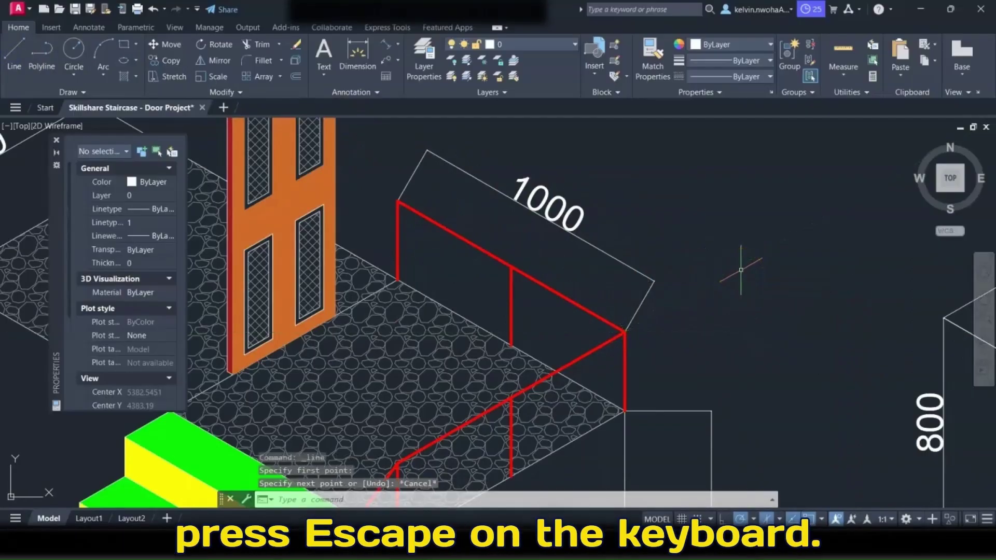
pyautogui.write('dimed')
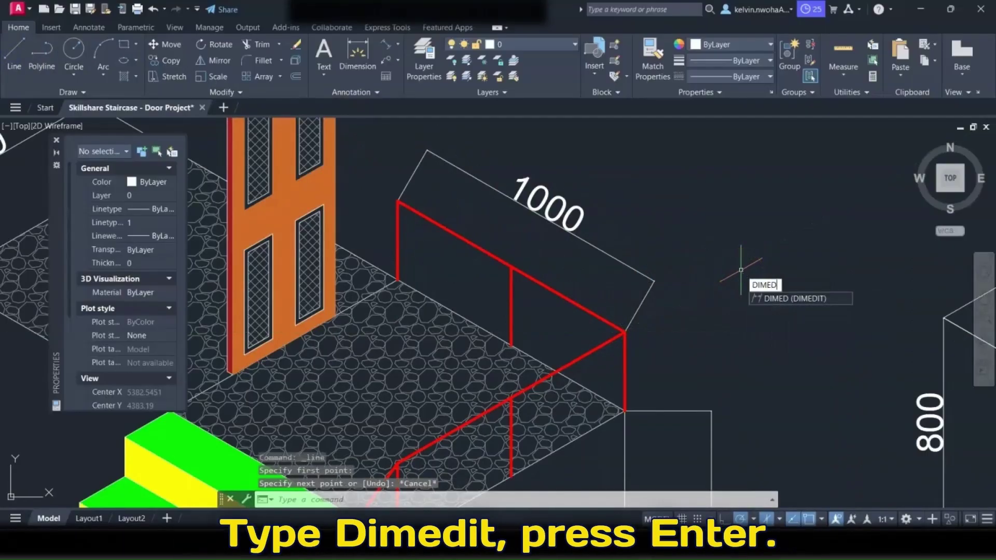
pyautogui.write('i')
pyautogui.press('Return')
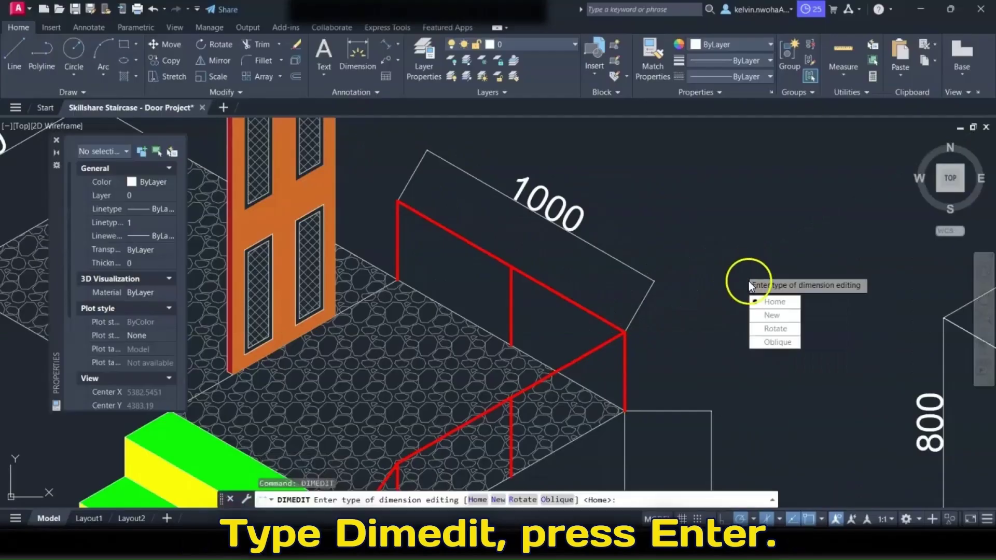
pyautogui.click(773, 344)
pyautogui.click(566, 223)
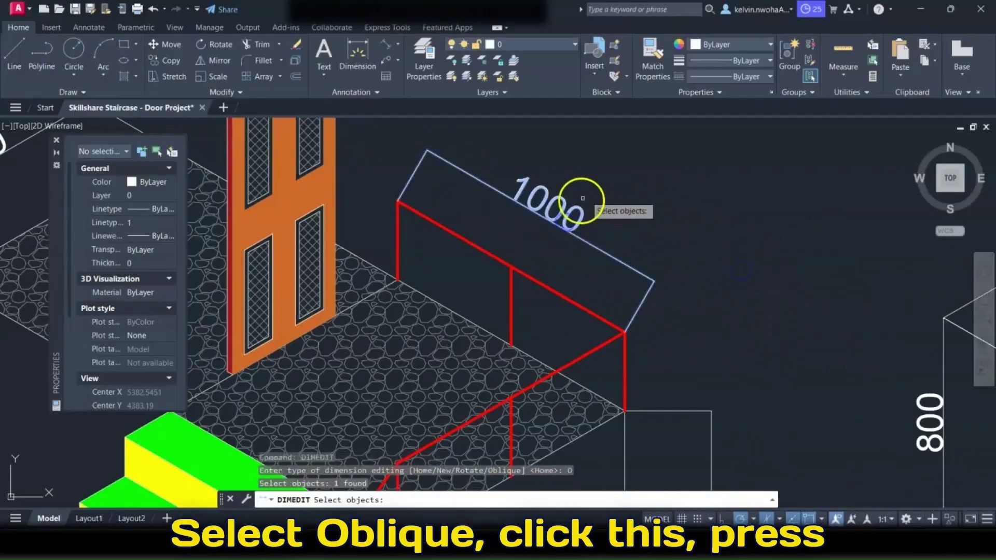
pyautogui.press('Return')
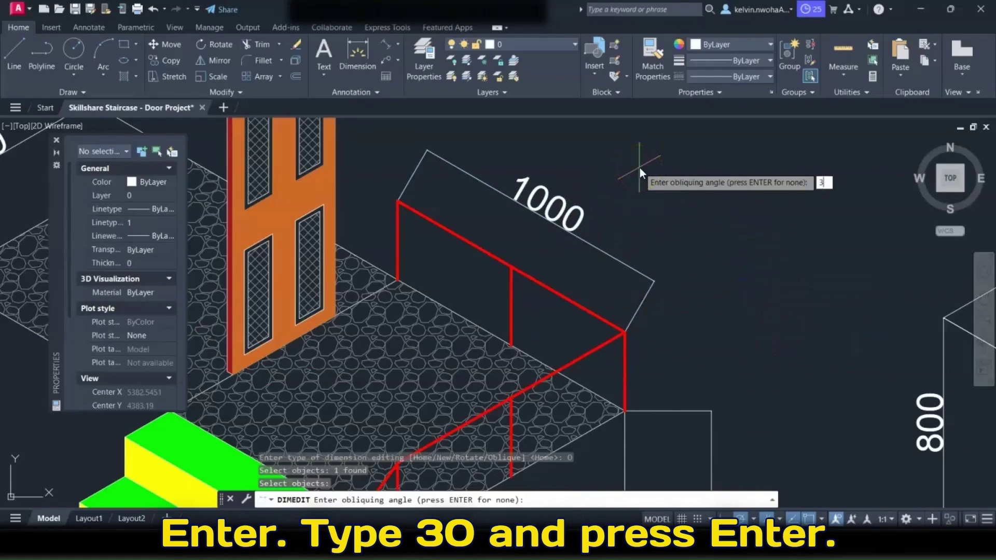
pyautogui.press('Return')
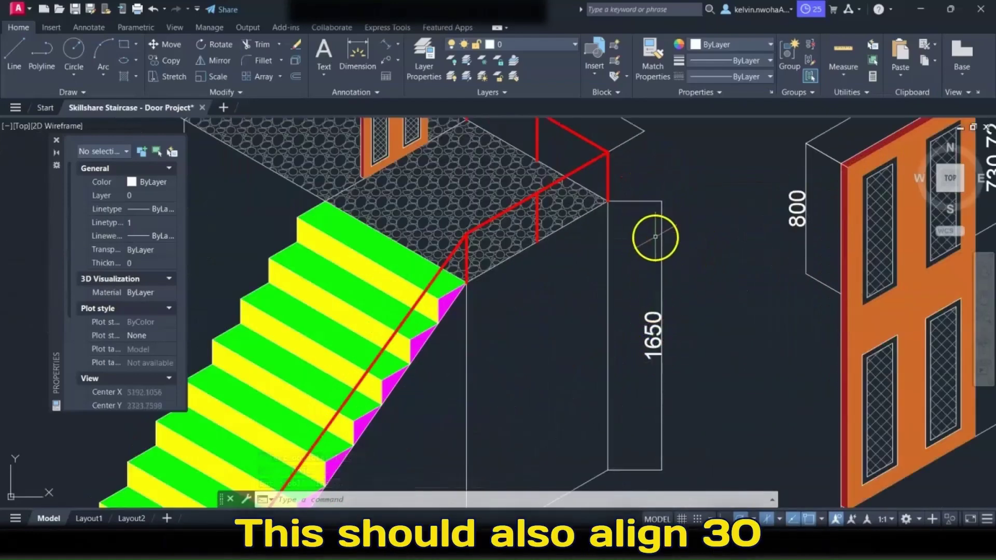
pyautogui.scroll(-2, 640, 315)
pyautogui.scroll(-3, 645, 303)
pyautogui.scroll(2, 658, 286)
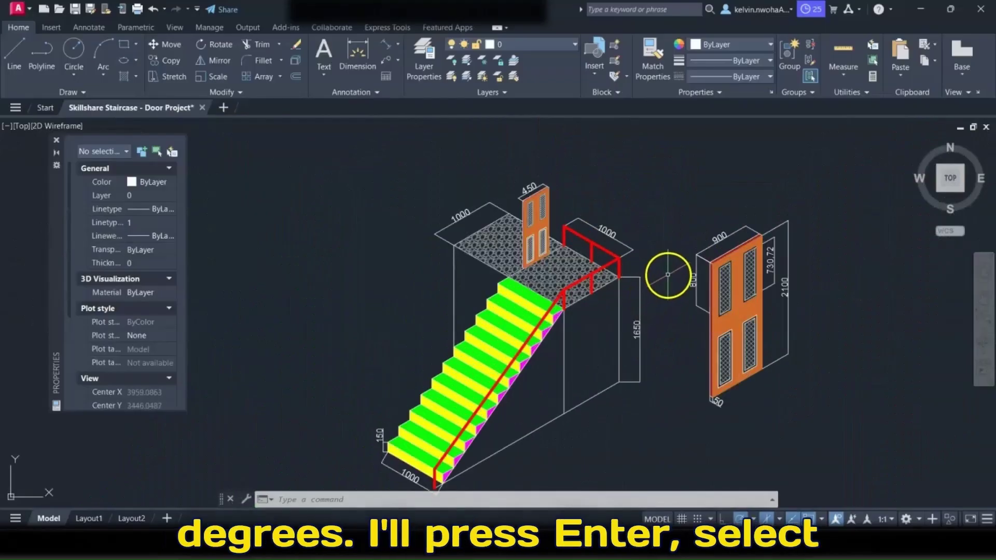
# Step: Oblique the 1650 support dimension at 30 degrees as well
pyautogui.press('Return')
pyautogui.click(692, 345)
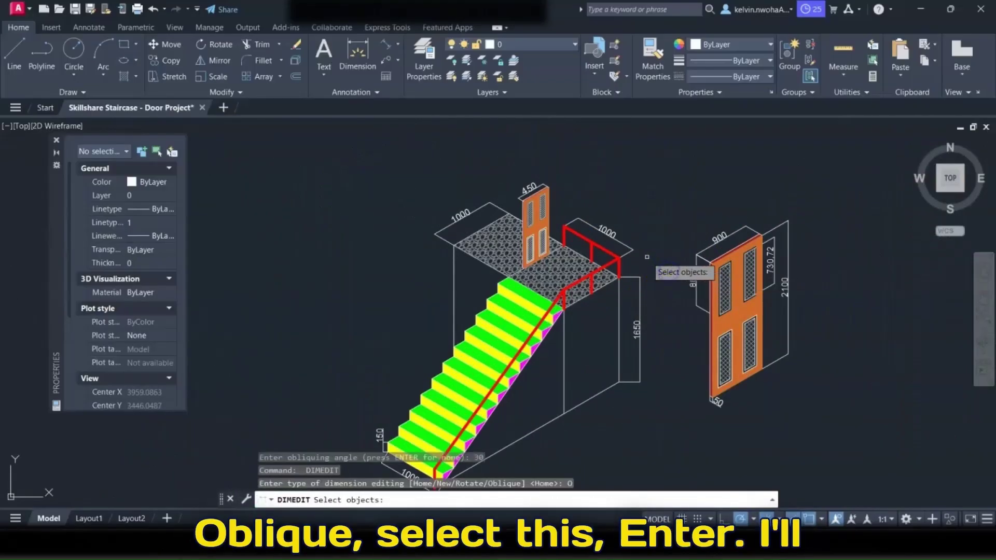
pyautogui.click(633, 280)
pyautogui.press('Return')
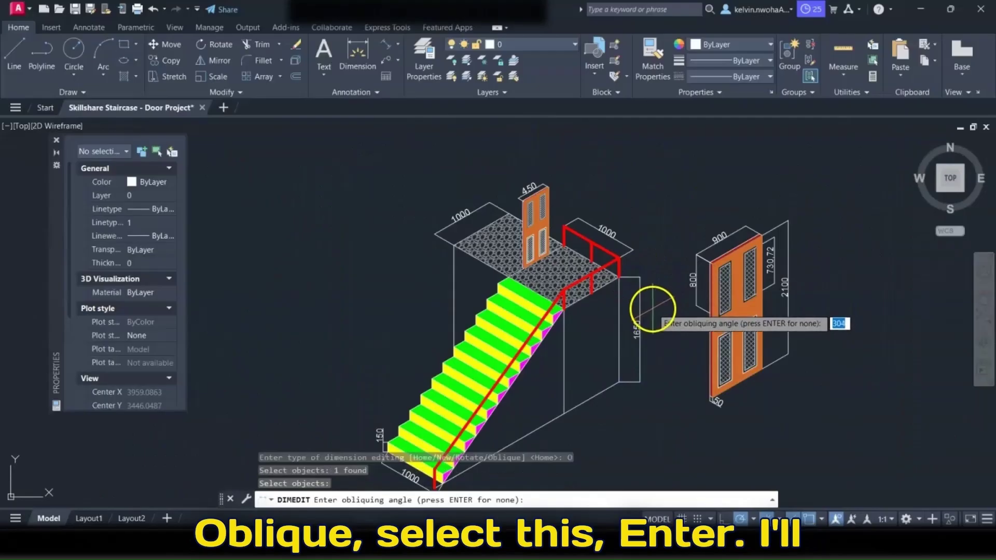
pyautogui.write('30')
pyautogui.press('Return')
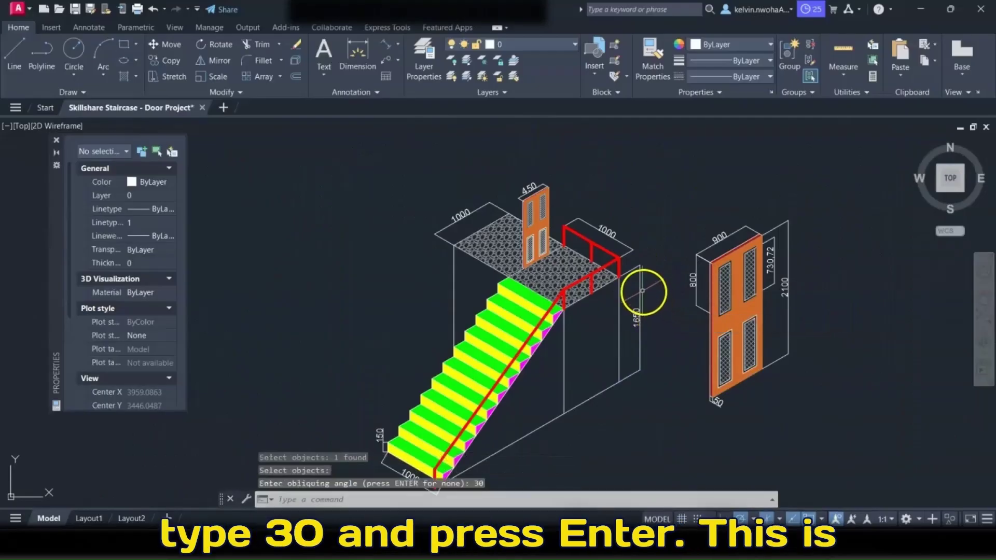
pyautogui.scroll(4, 643, 280)
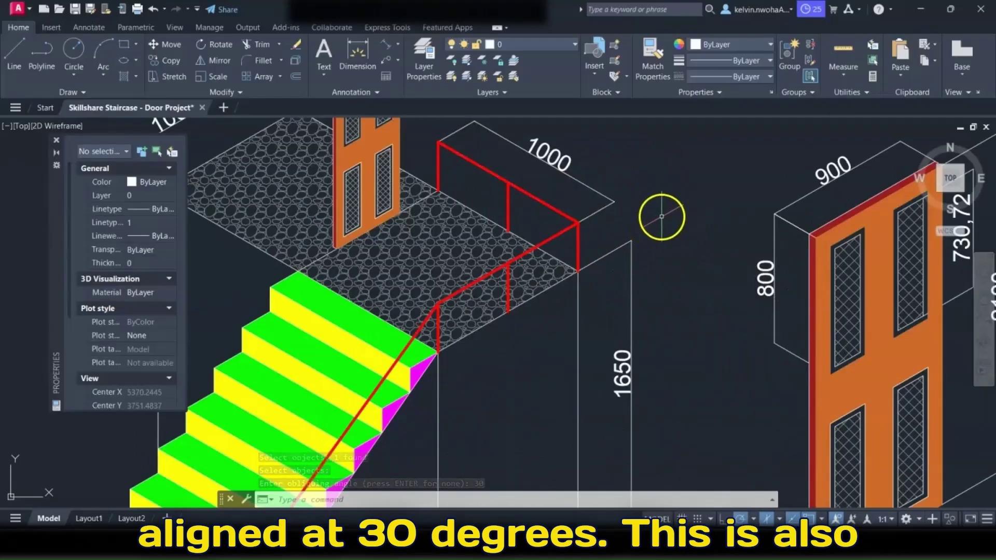
pyautogui.scroll(-5, 661, 217)
# Step: Oblique the bottom 1000 stair dimension to 270 degrees with DIMEDIT
pyautogui.scroll(6, 507, 357)
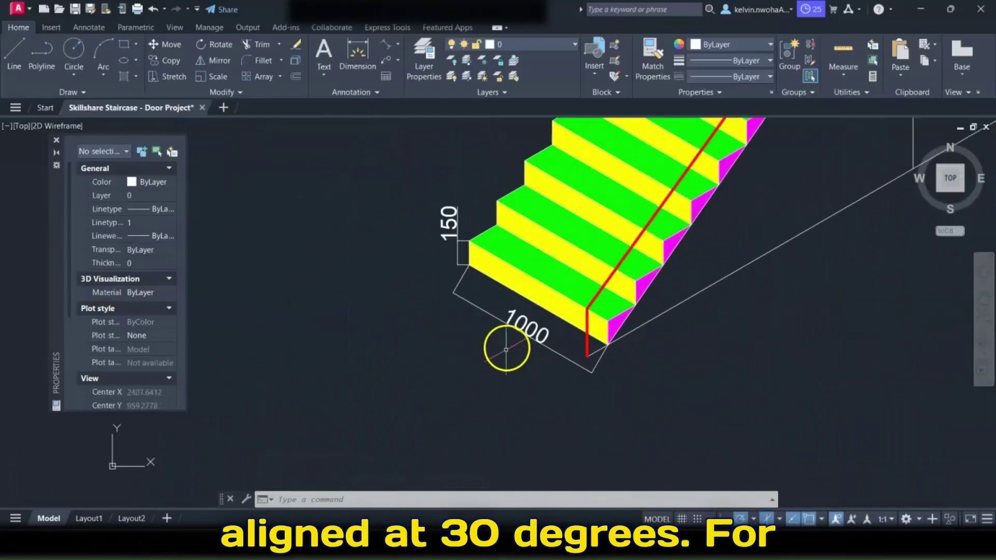
pyautogui.write('dimedit')
pyautogui.press('Return')
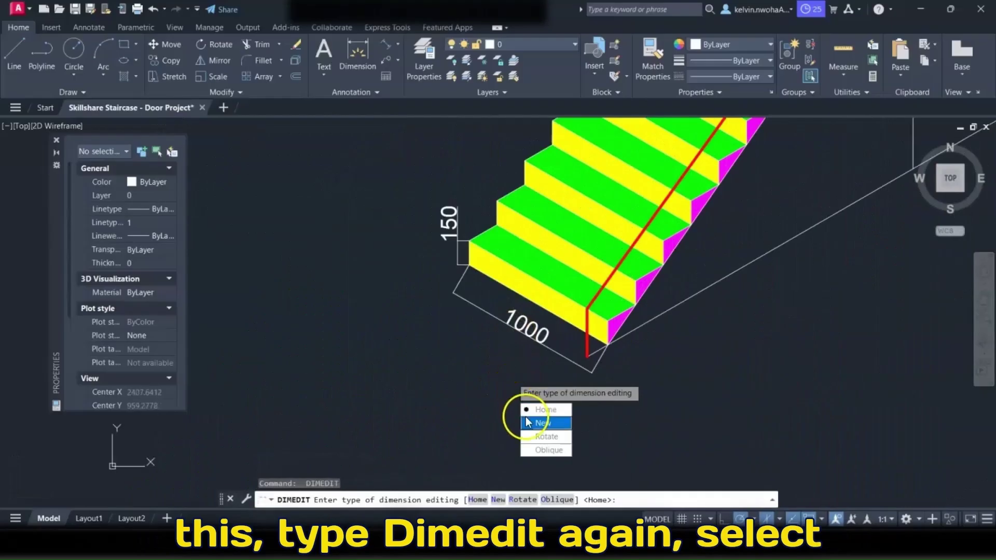
pyautogui.click(538, 449)
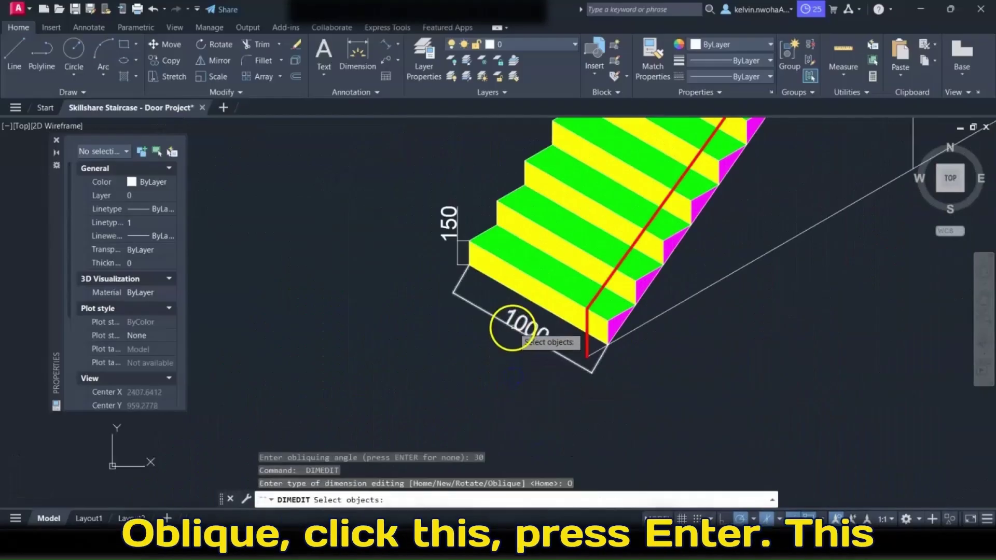
pyautogui.click(512, 327)
pyautogui.press('Return')
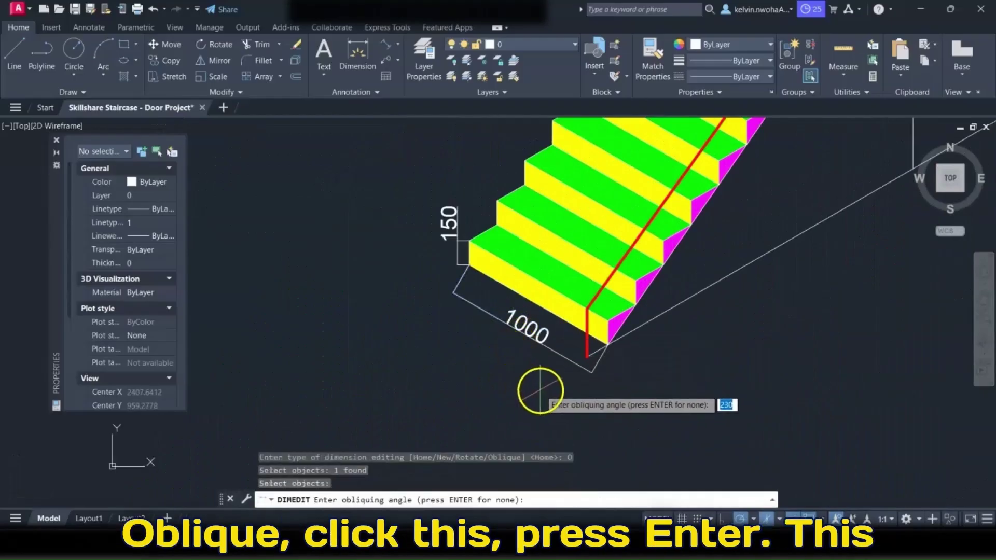
pyautogui.write('2')
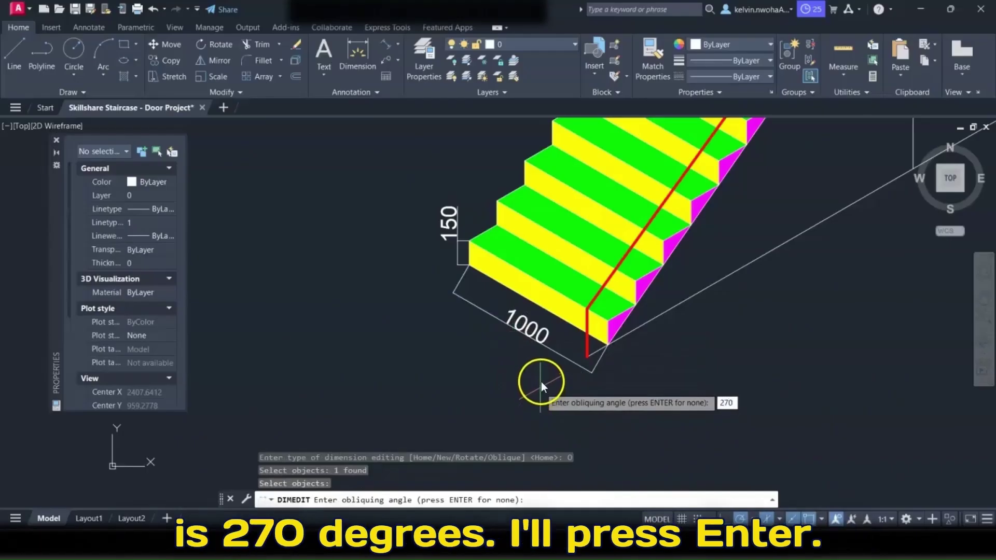
pyautogui.write('70')
pyautogui.press('Return')
# Step: Oblique the 150 riser dimension to 150 degrees
pyautogui.scroll(-2, 455, 306)
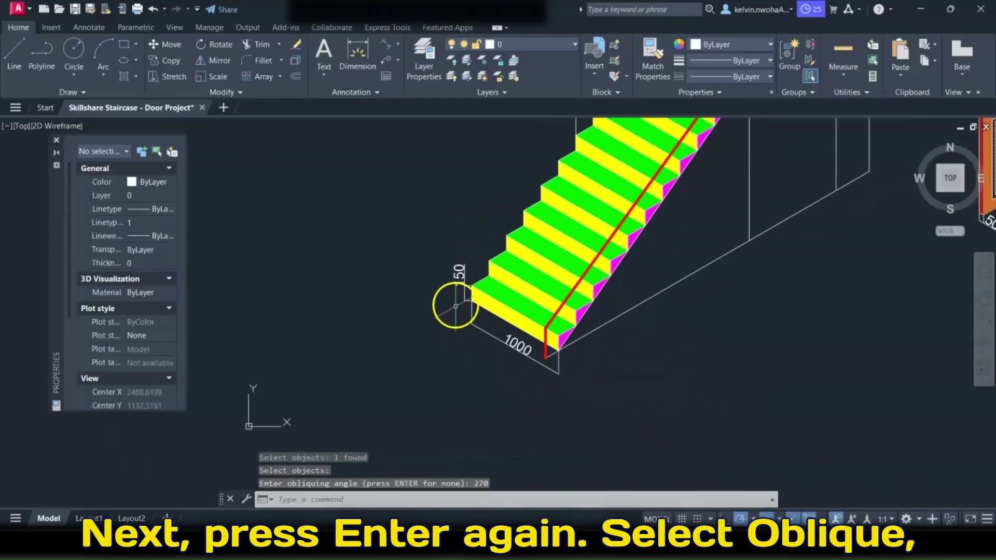
pyautogui.press('Return')
pyautogui.click(460, 337)
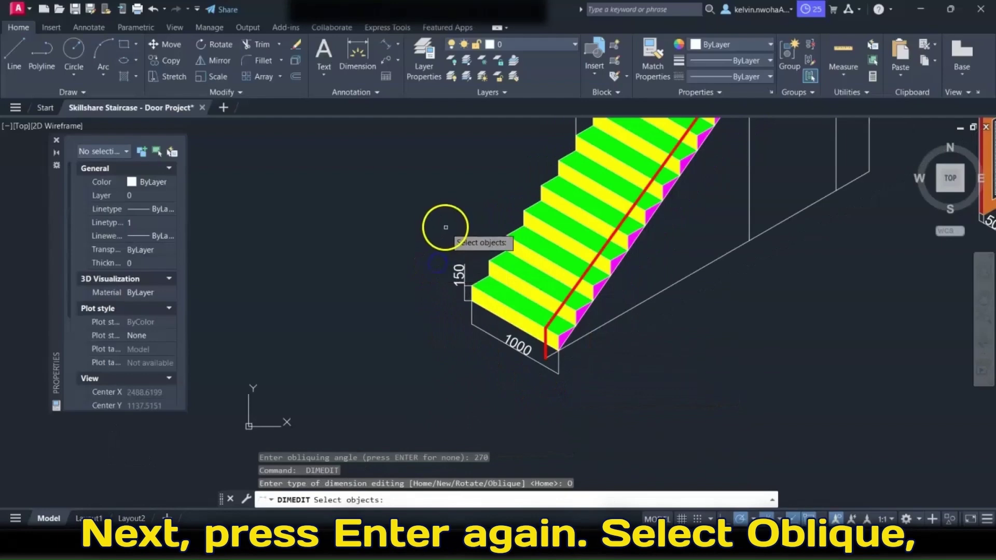
pyautogui.click(457, 274)
pyautogui.press('Return')
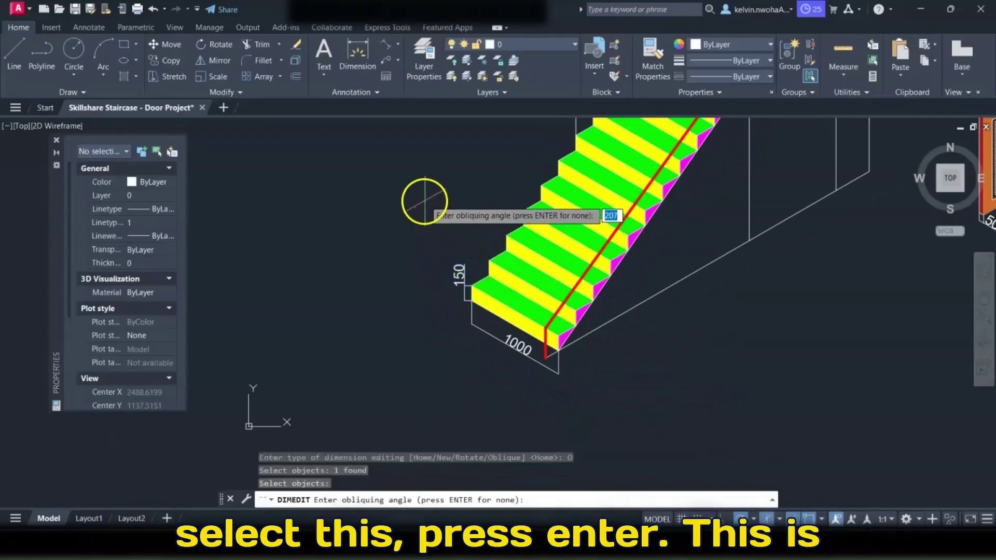
pyautogui.write('150')
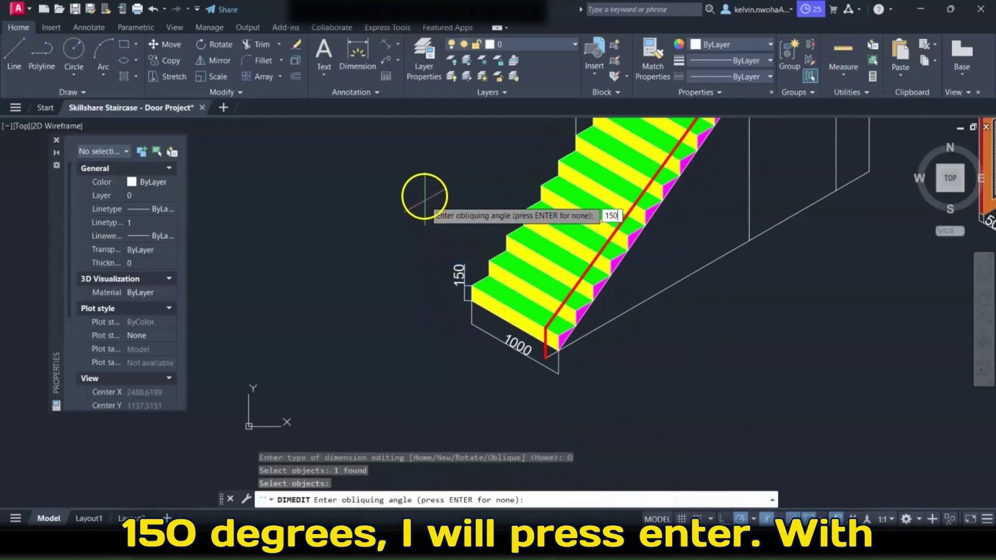
pyautogui.press('Return')
pyautogui.scroll(-4, 430, 217)
# Step: Select the staircase and landing dimensions: 1000, 150, 1000, 1650 and the right 1000
pyautogui.scroll(1, 466, 254)
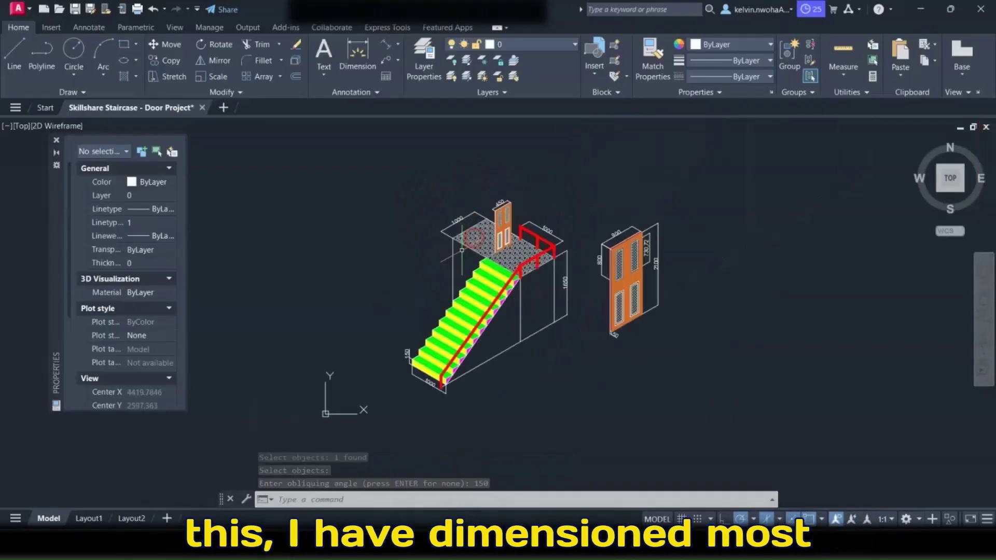
pyautogui.scroll(3, 462, 250)
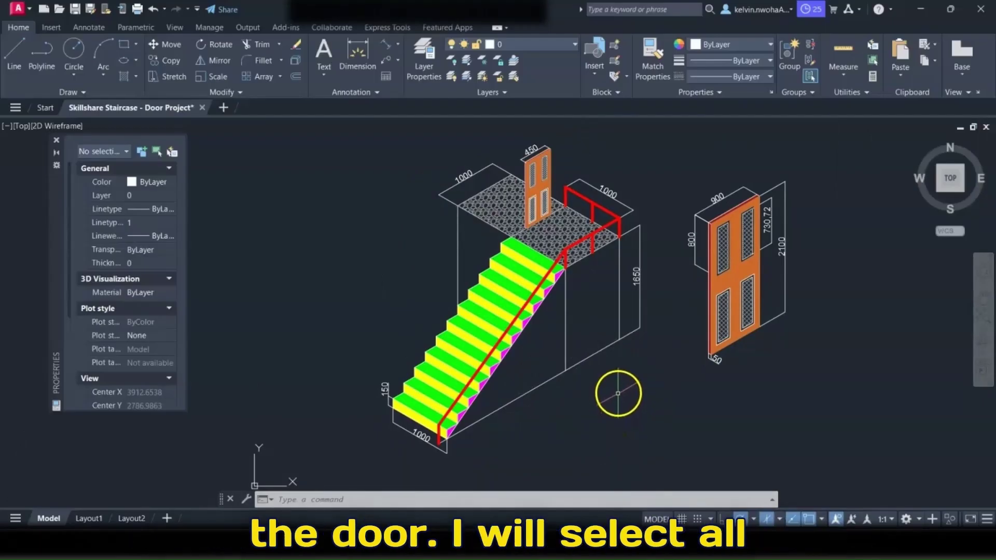
pyautogui.click(463, 175)
pyautogui.click(454, 202)
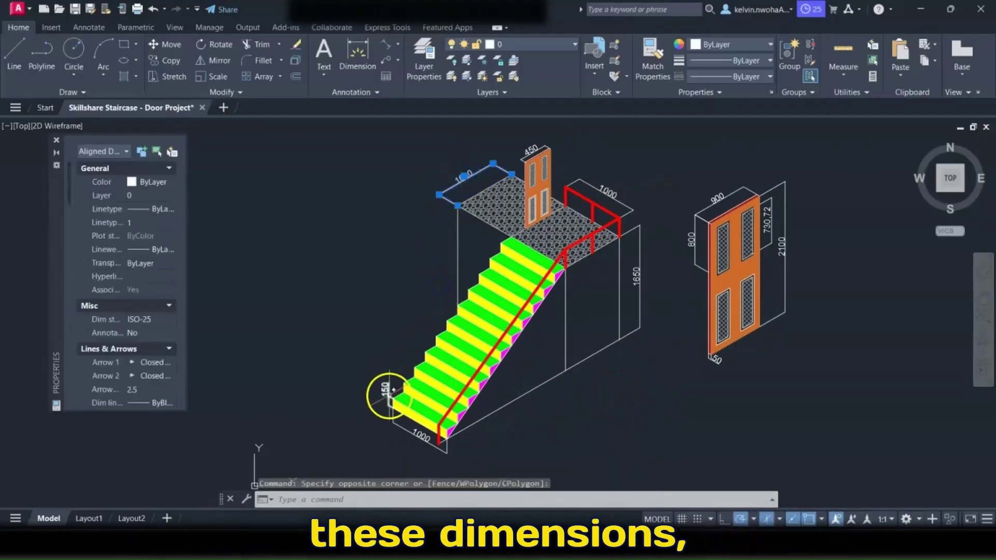
pyautogui.click(388, 393)
pyautogui.click(419, 435)
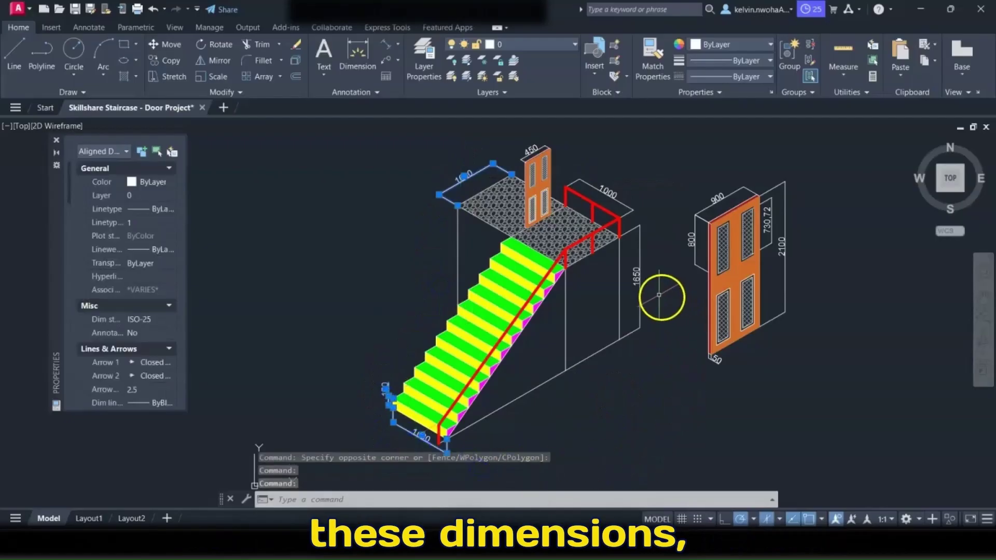
pyautogui.click(634, 277)
pyautogui.click(610, 191)
# Step: Add the door dimensions 450, 900, 800, 730.72, 2100 and 50 to the selection
pyautogui.click(541, 147)
pyautogui.click(668, 137)
pyautogui.click(716, 199)
pyautogui.click(691, 241)
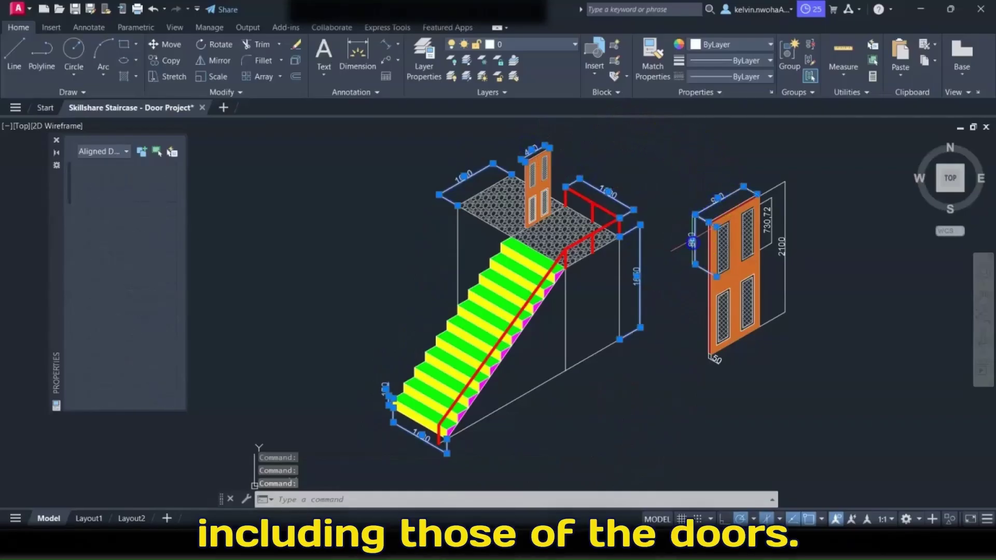
pyautogui.click(768, 223)
pyautogui.click(785, 243)
pyautogui.click(786, 243)
pyautogui.click(717, 360)
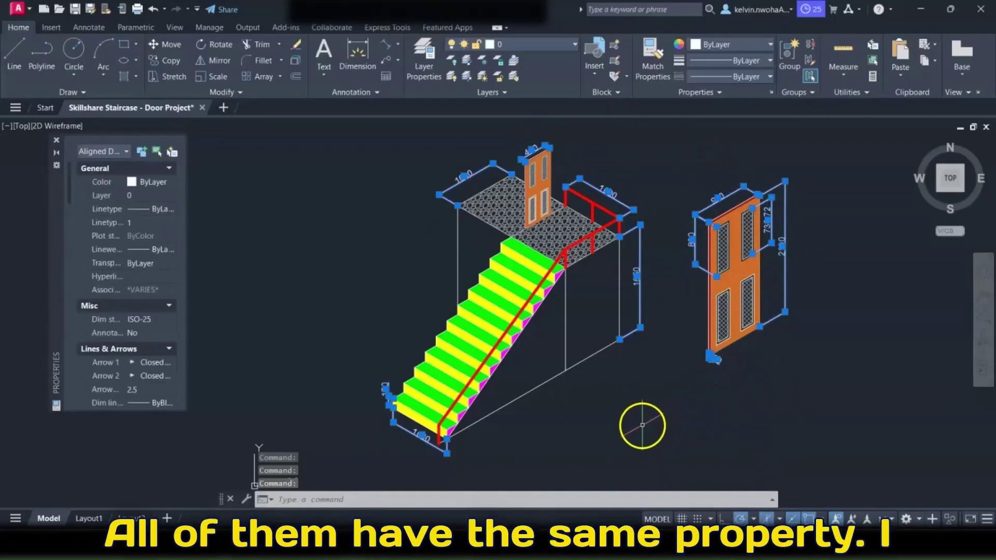
# Step: Set the selected dimensions to grey colour 253, close Properties and clear the selection
pyautogui.click(139, 182)
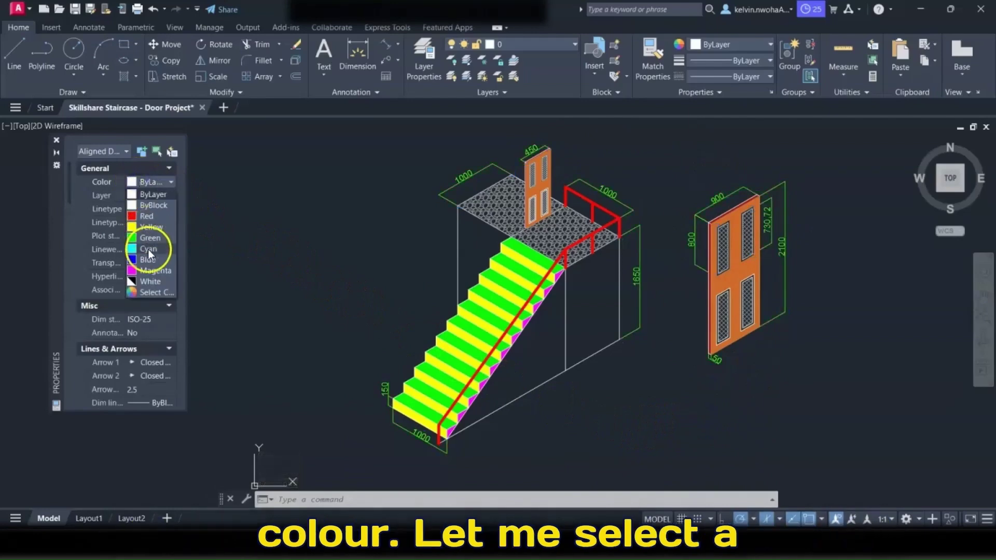
pyautogui.click(144, 292)
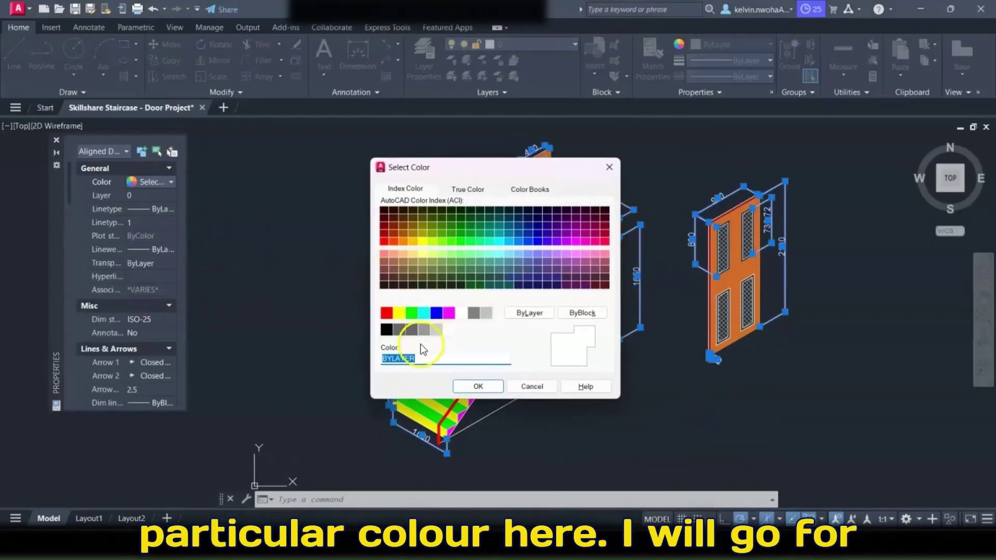
pyautogui.click(411, 329)
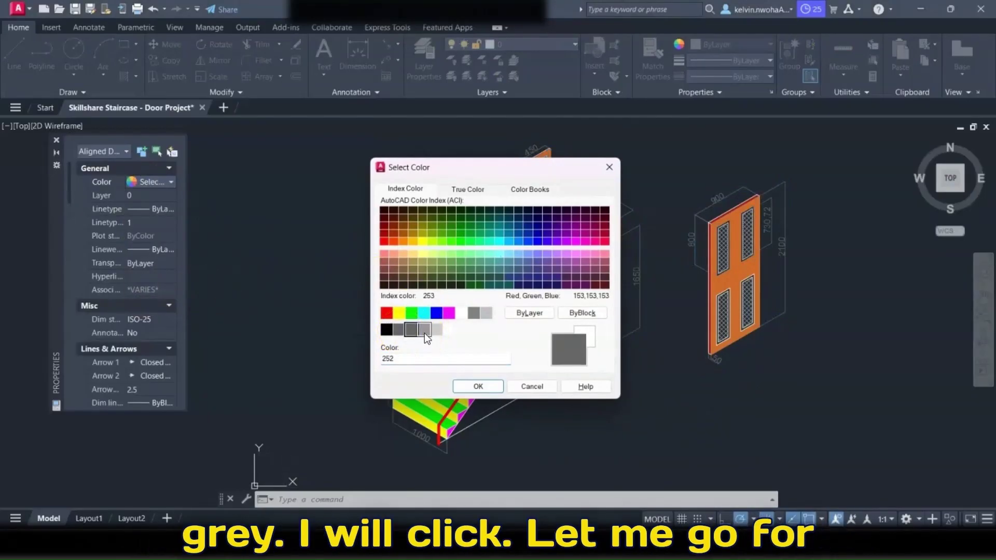
pyautogui.click(425, 331)
pyautogui.click(458, 391)
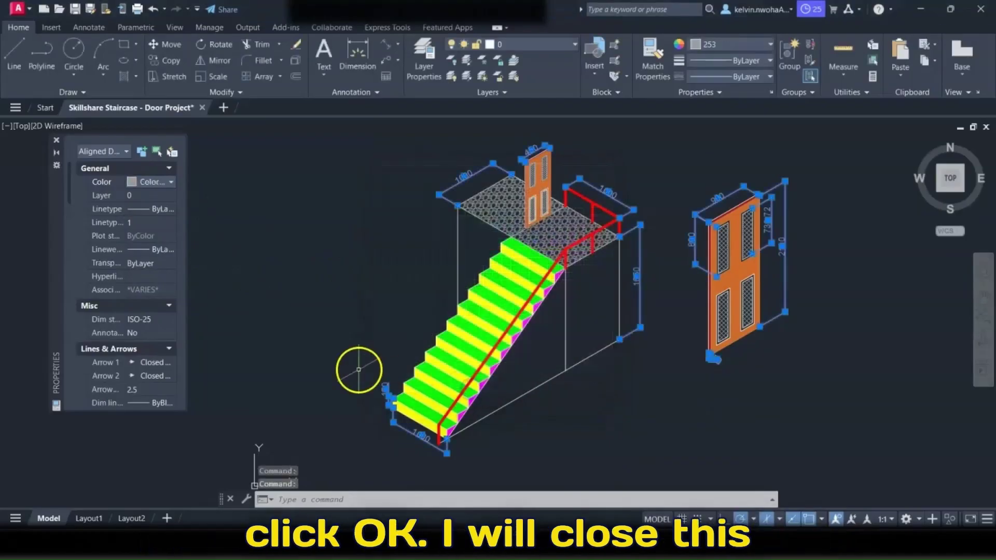
pyautogui.click(56, 141)
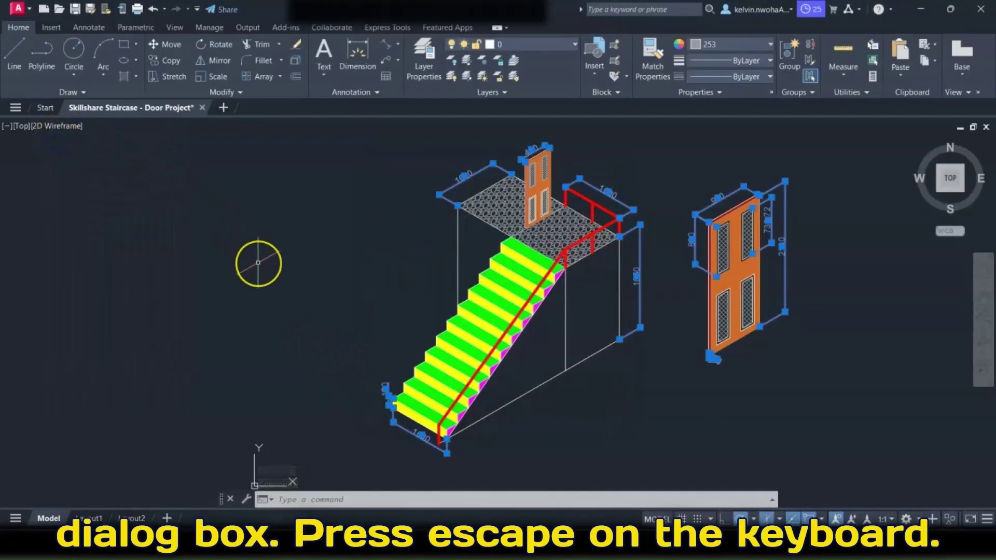
pyautogui.press('Escape')
# Step: Pan the drawing left and begin a ZOOM window from its top-left corner
pyautogui.moveTo(368, 267); pyautogui.dragTo(297, 271, button='middle')
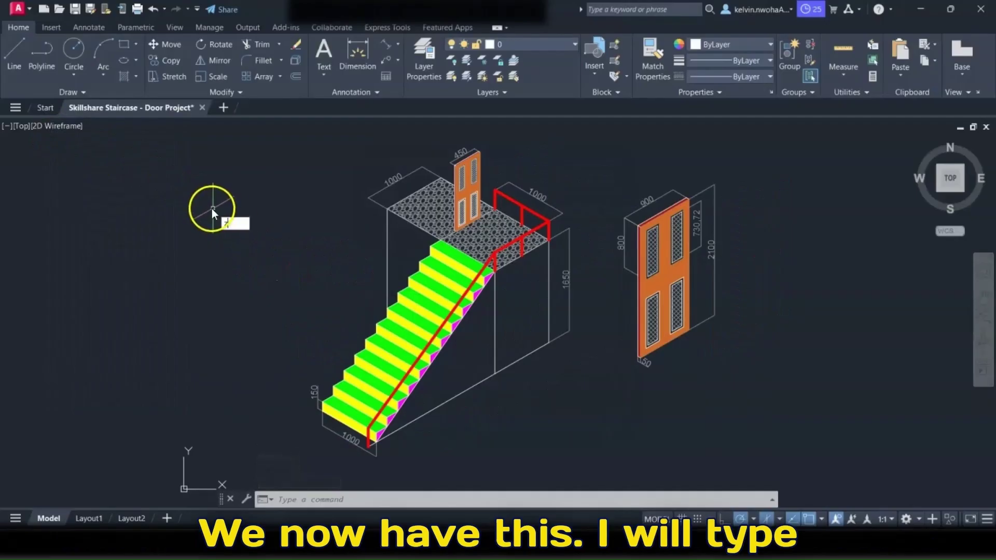
pyautogui.write('oom')
pyautogui.press('Return')
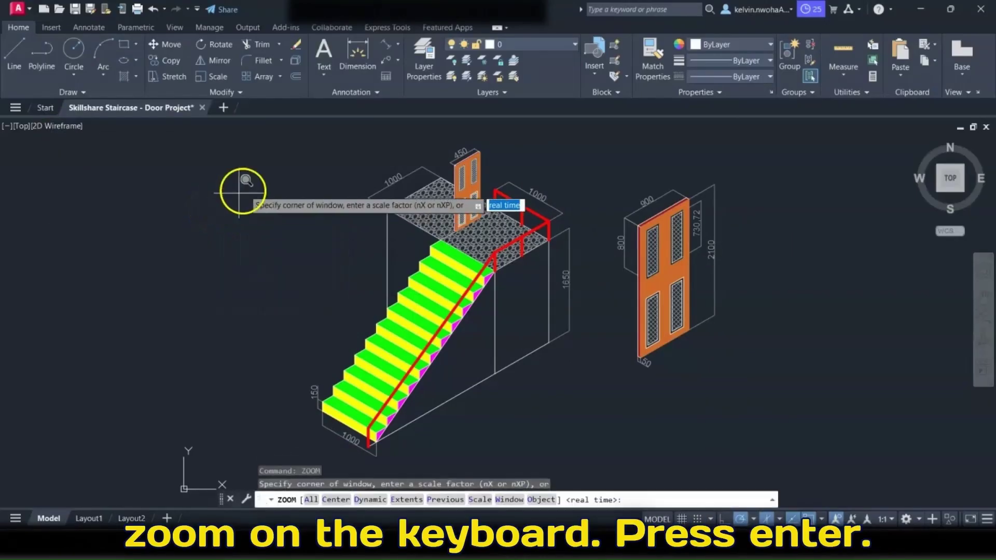
pyautogui.click(253, 126)
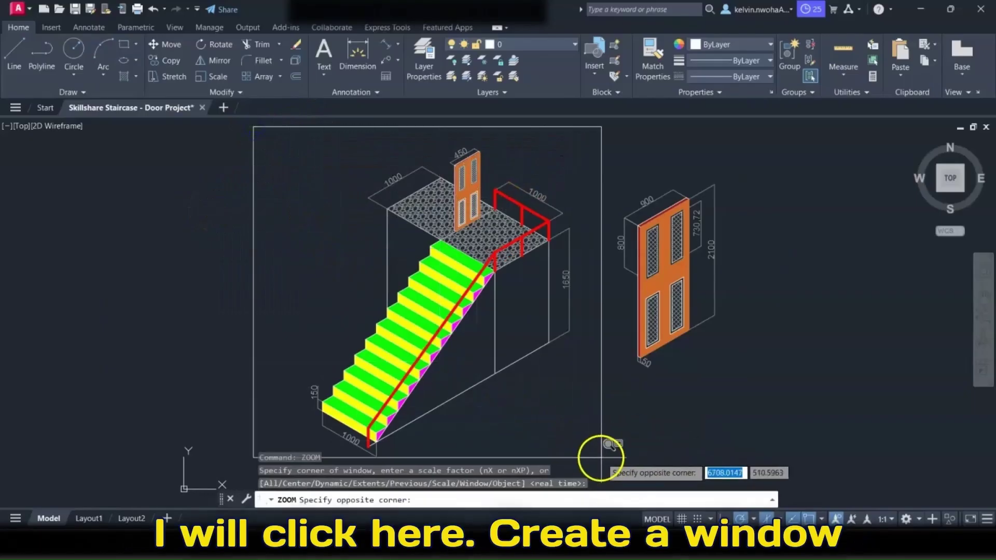